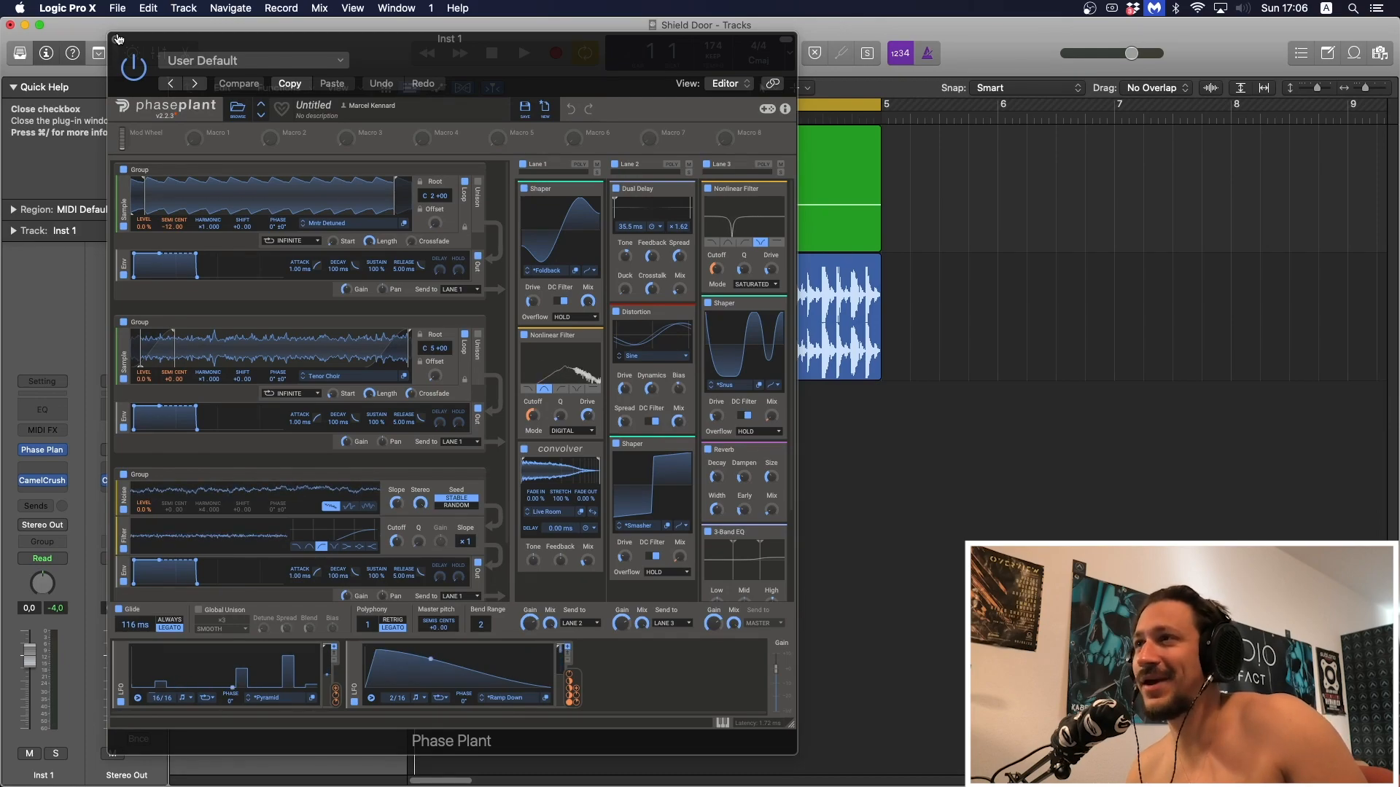
- Close the Phase Plant window, mute the BREAK track and play the loop with only Inst 1 sounding
left_click(118, 39)
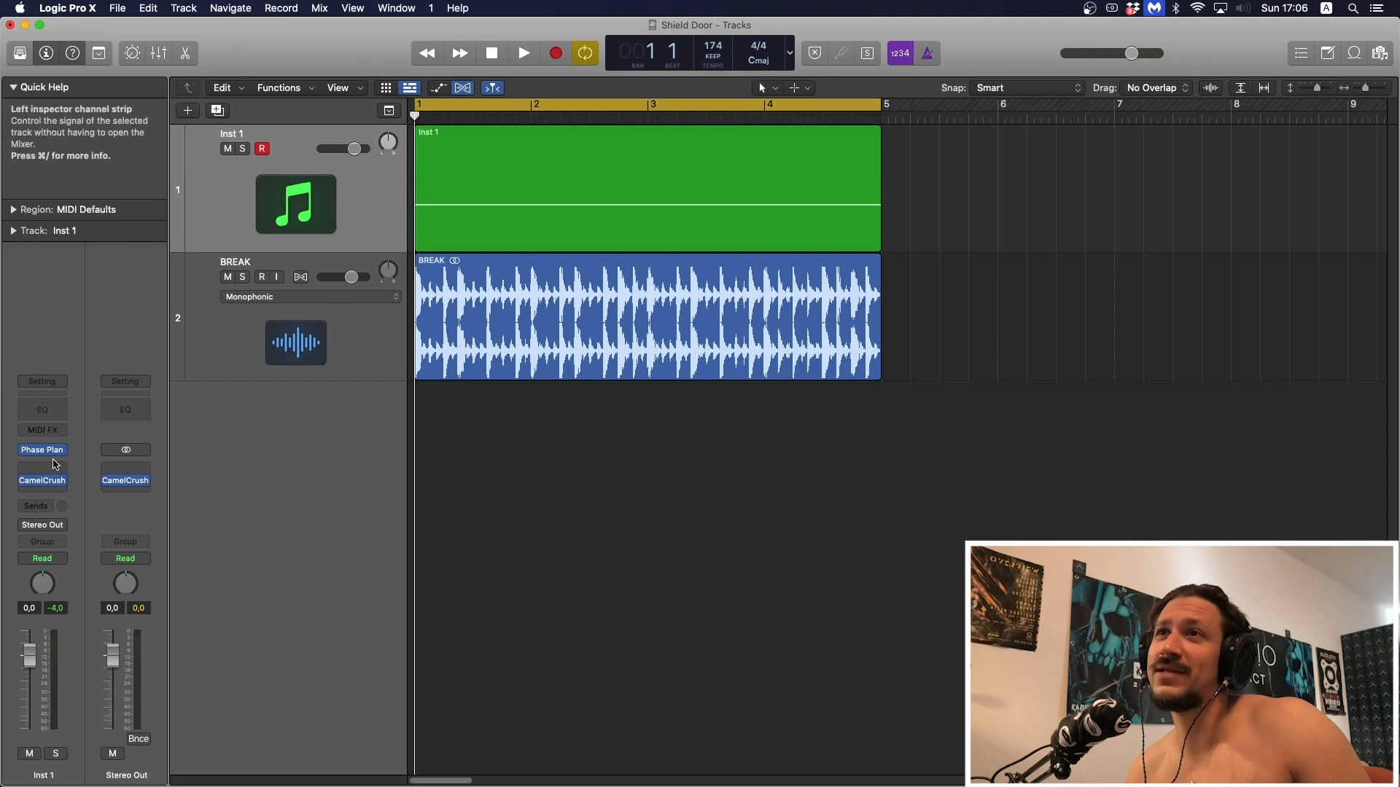
left_click(43, 449)
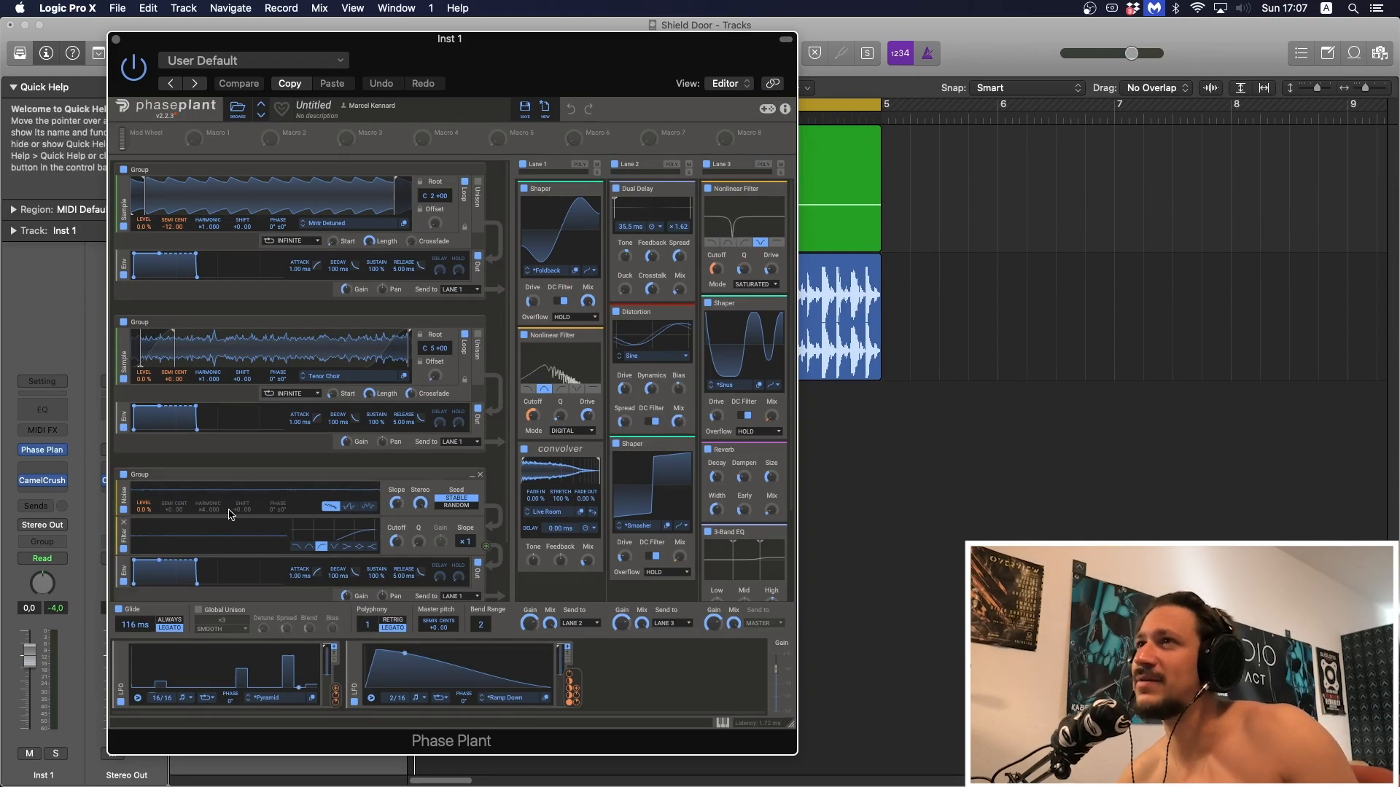
left_click(115, 39)
left_click(232, 281)
key("space")
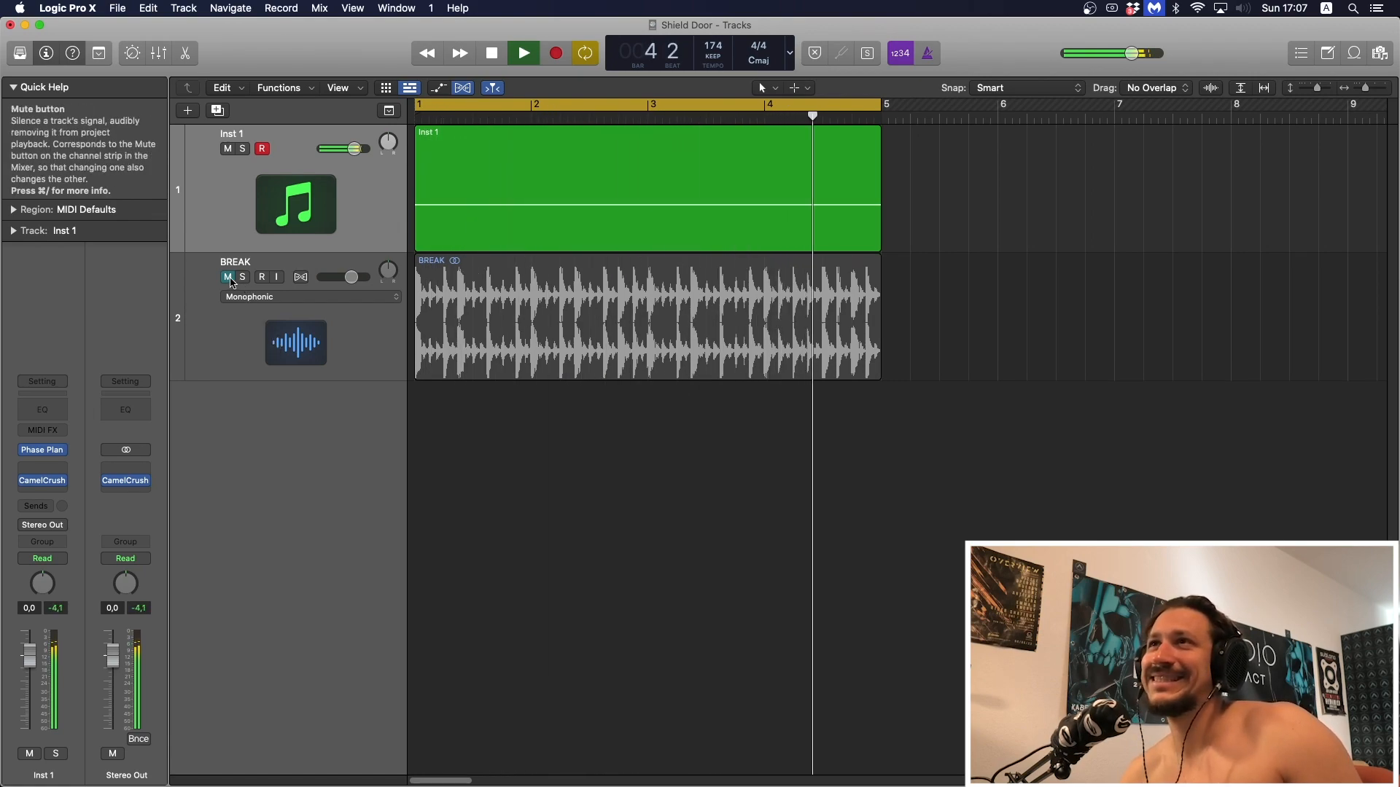
- Unmute the BREAK track and play the loop with both tracks together
key("space")
left_click(228, 278)
key("space")
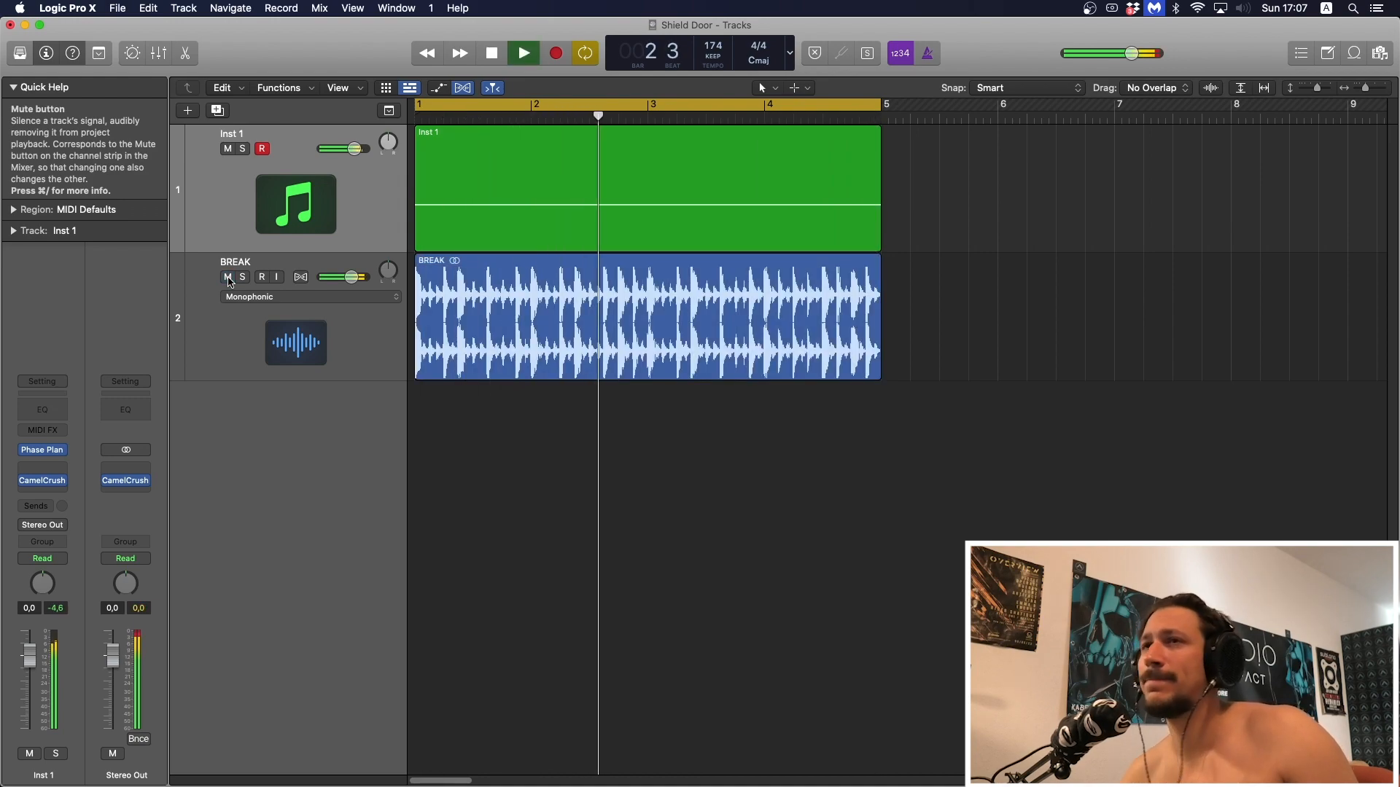
- Solo the Inst 1 track and open its Phase Plant instrument
left_click(243, 150)
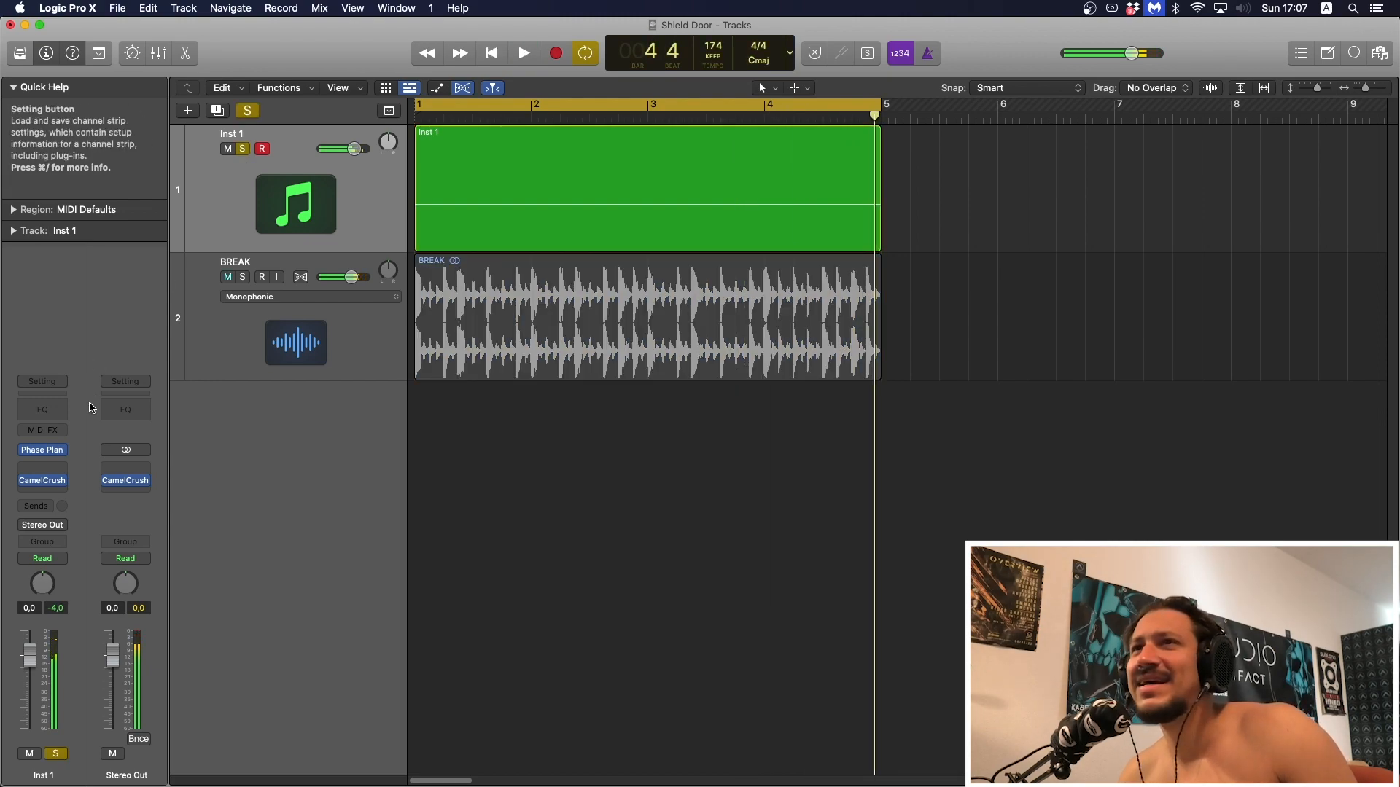
left_click(45, 450)
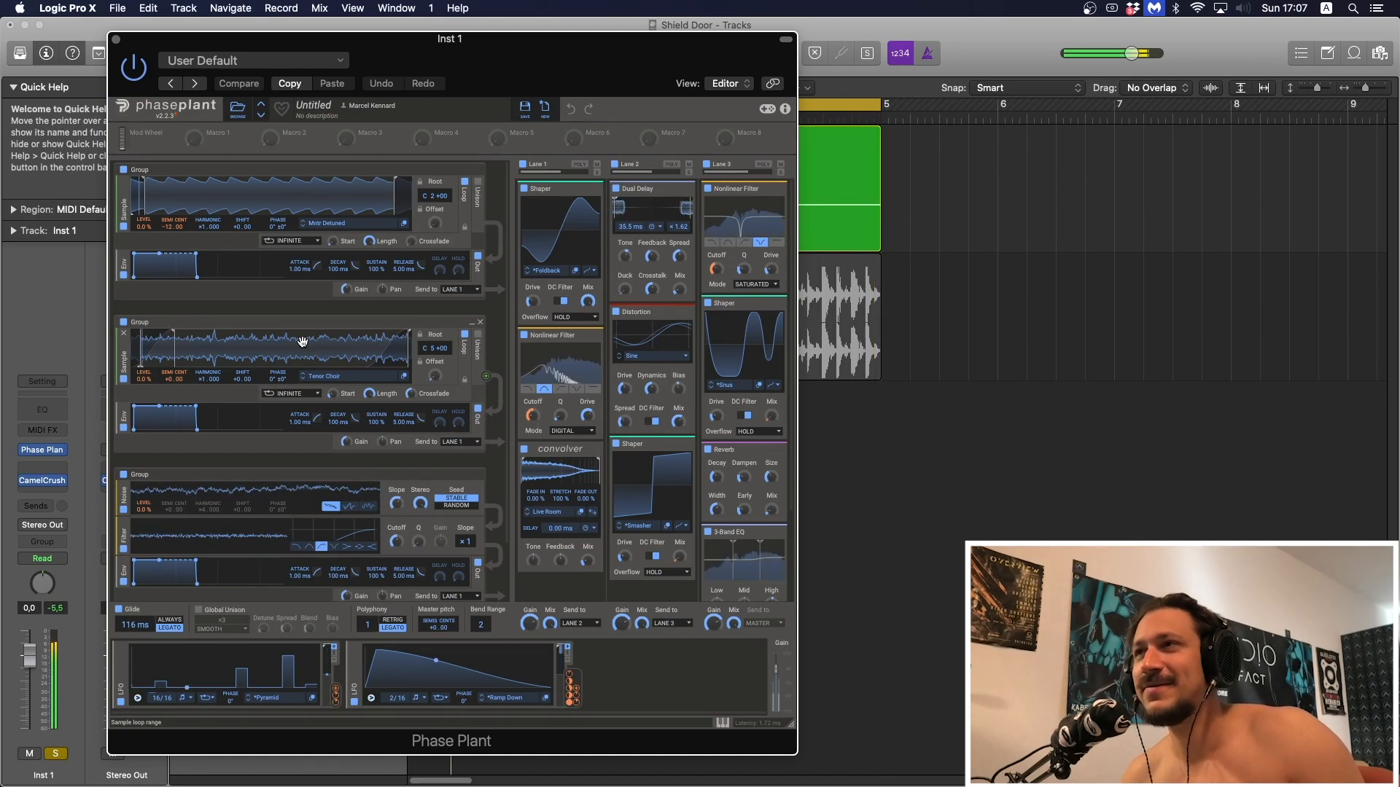
- Disable effect lanes 1, 2 and 3 in Phase Plant so the sound generators play dry
left_click(522, 164)
left_click(614, 164)
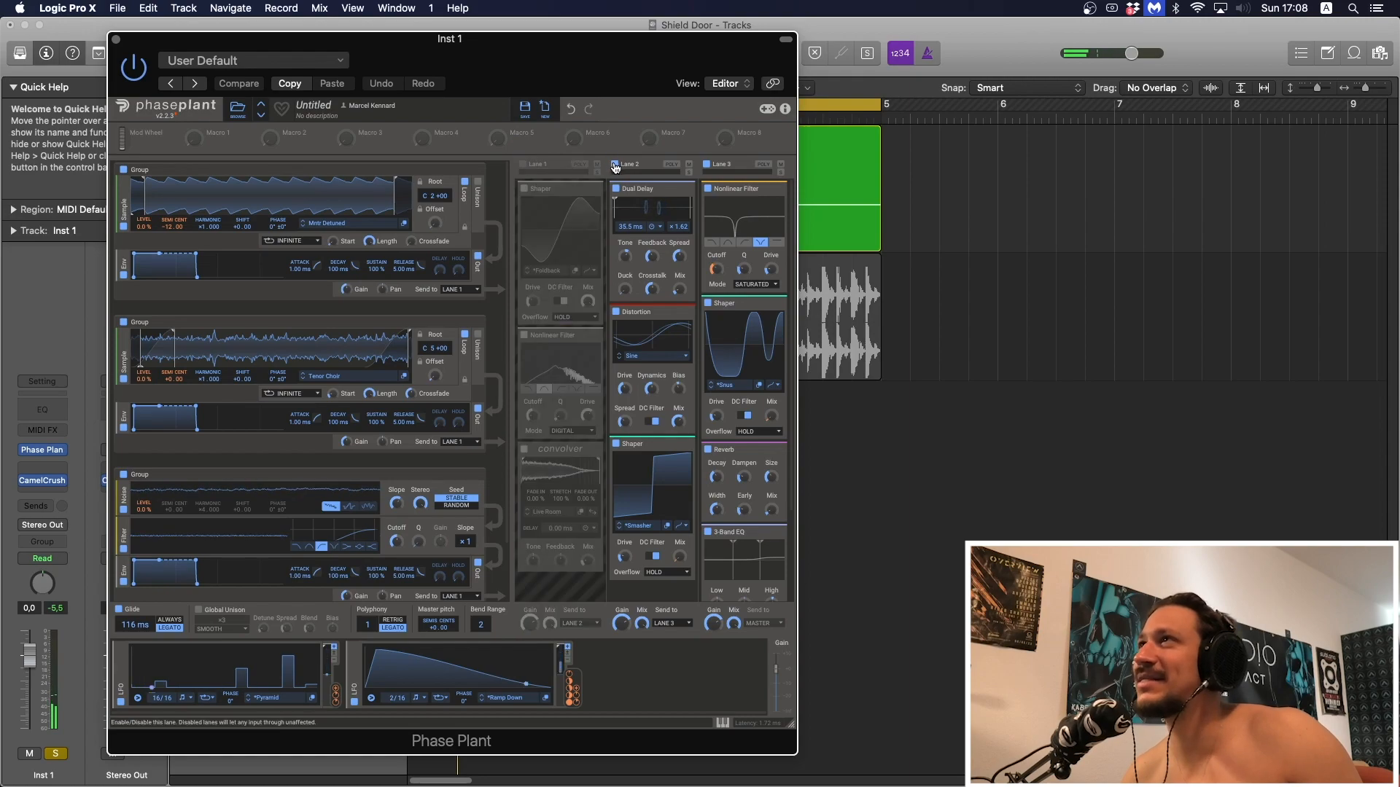
left_click(708, 164)
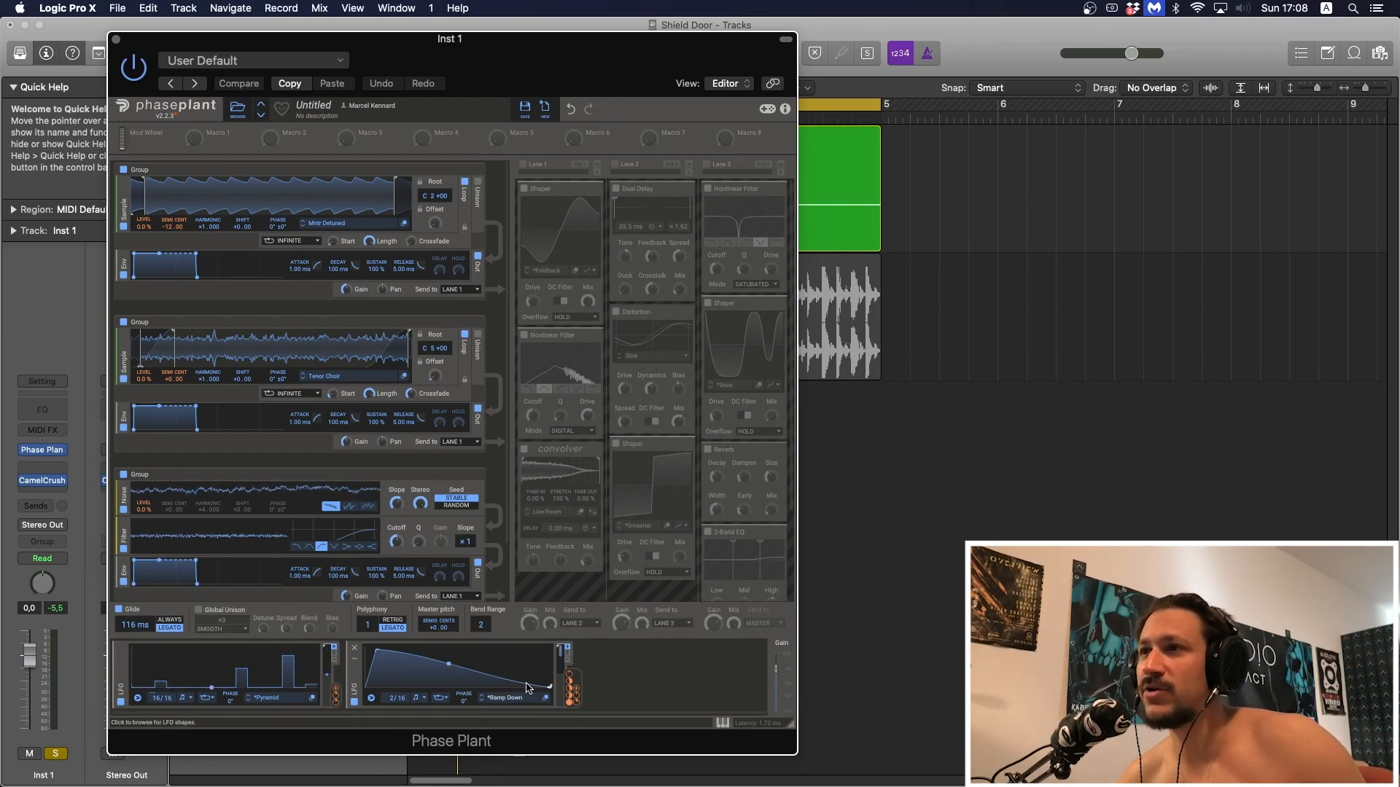
- Examine the Pyramid LFO's step pattern and grid divisions in the LFO Editor, closing the editor when finished
left_click(313, 700)
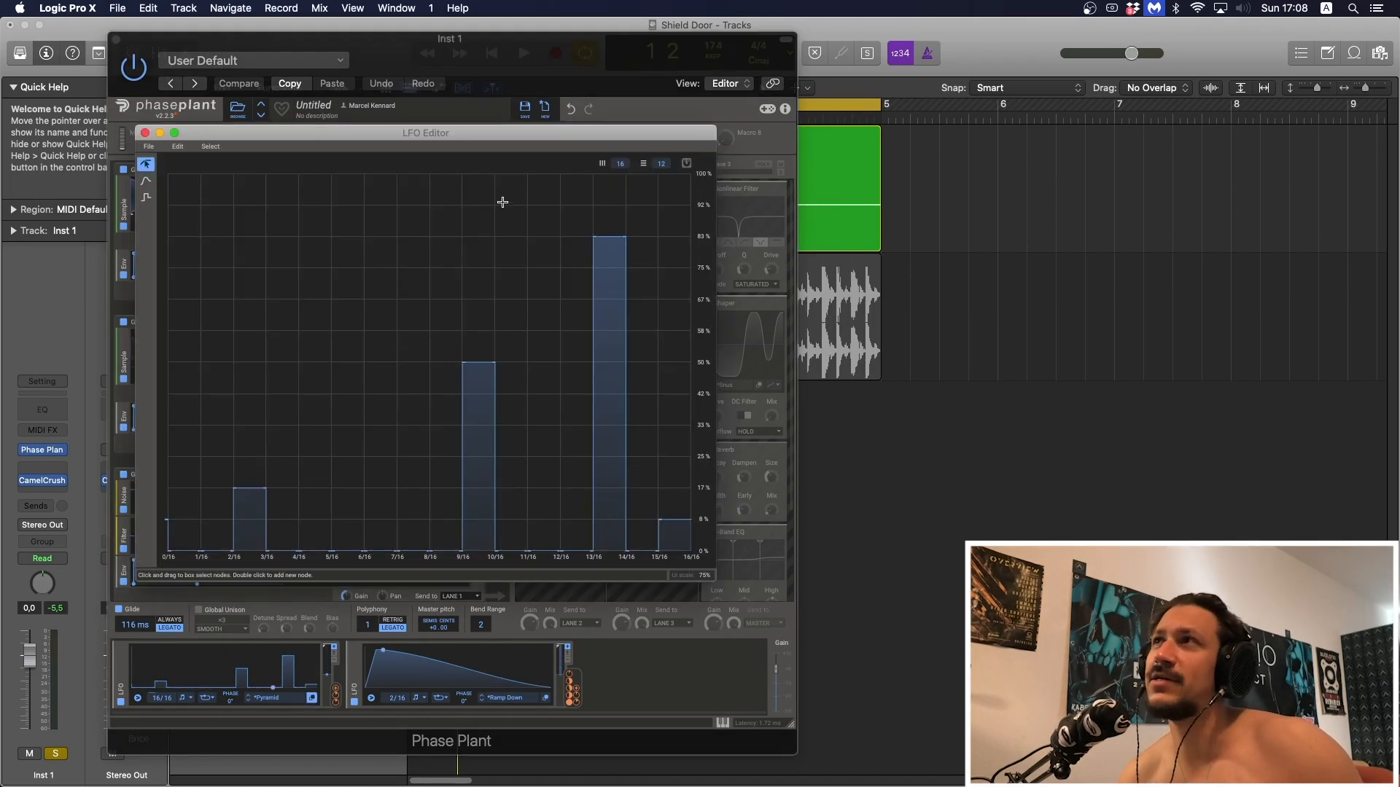
left_click_drag(620, 164, 661, 175)
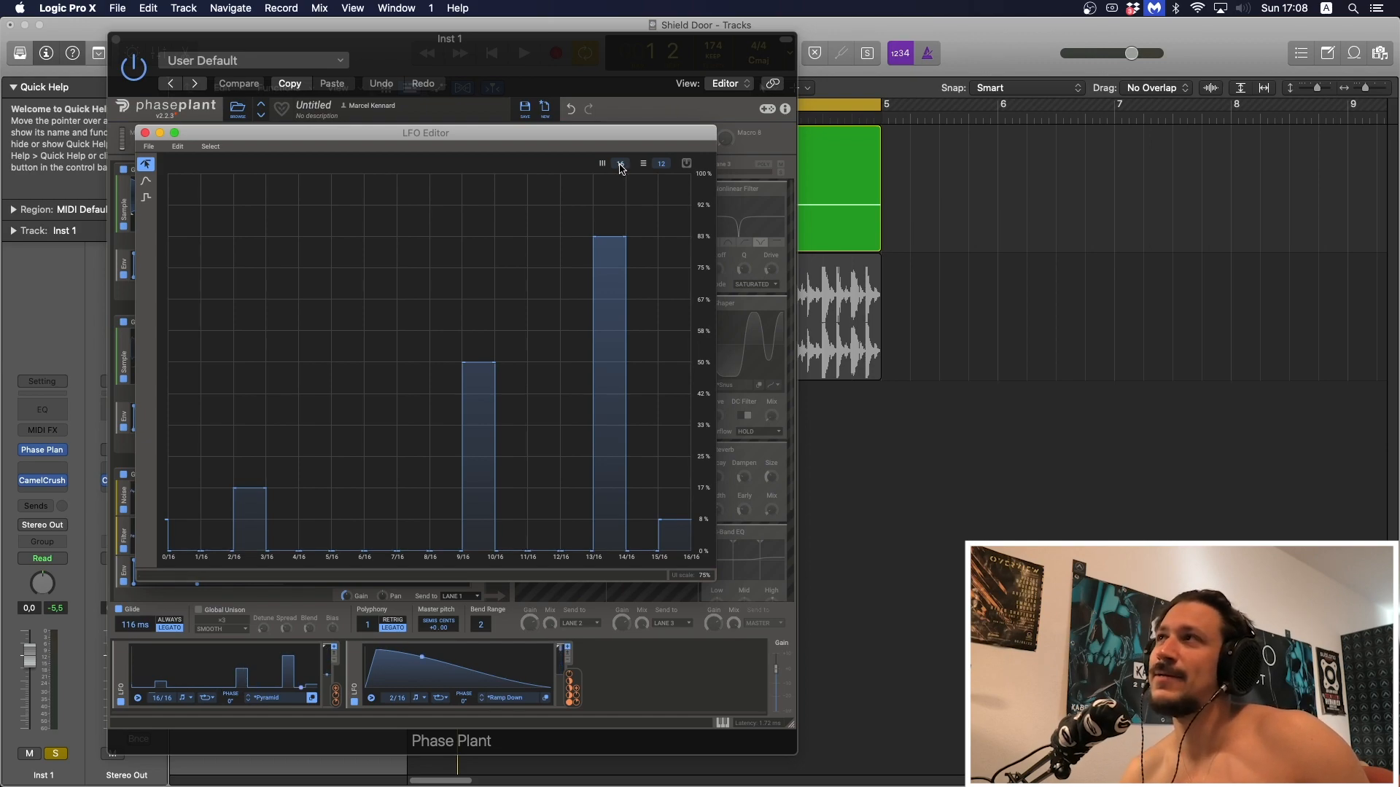
left_click_drag(621, 167, 662, 164)
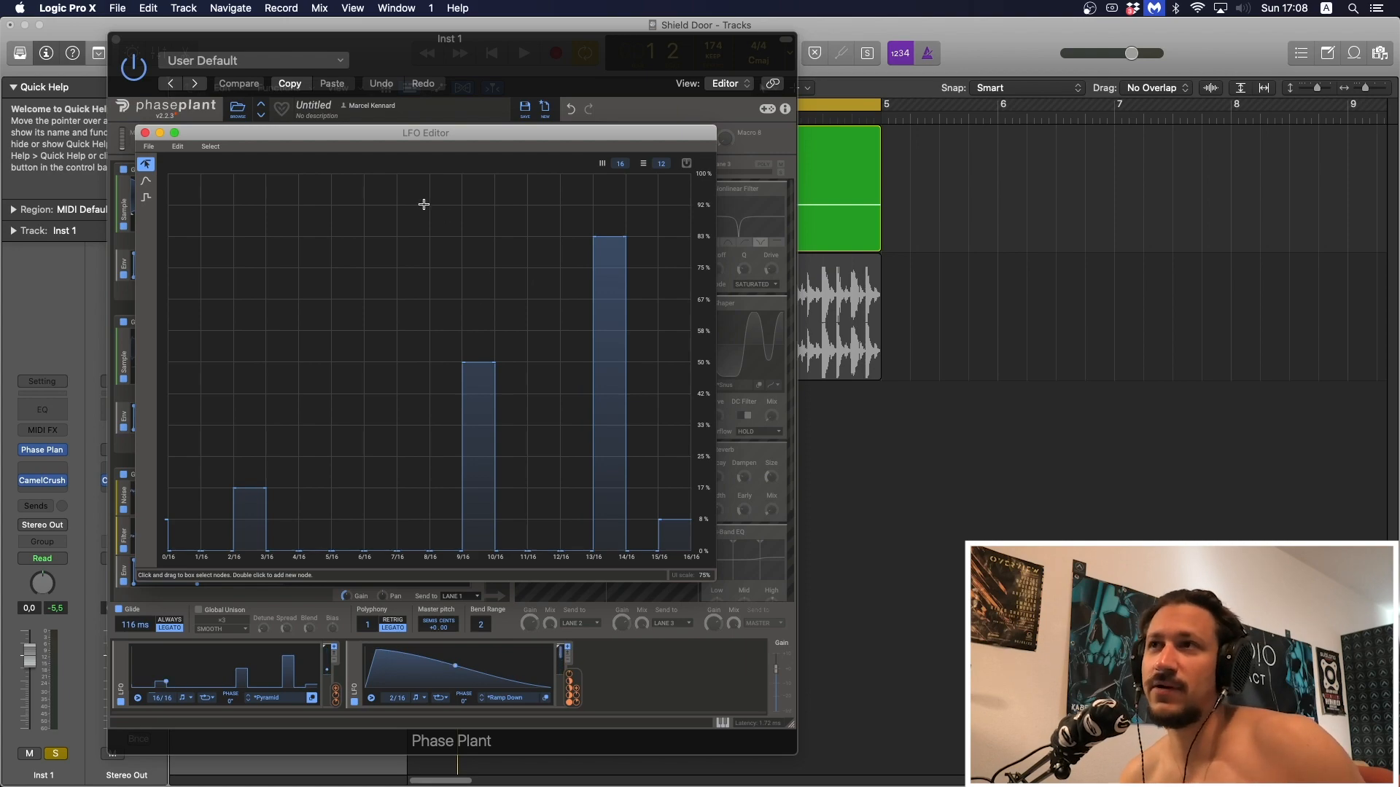
left_click(145, 133)
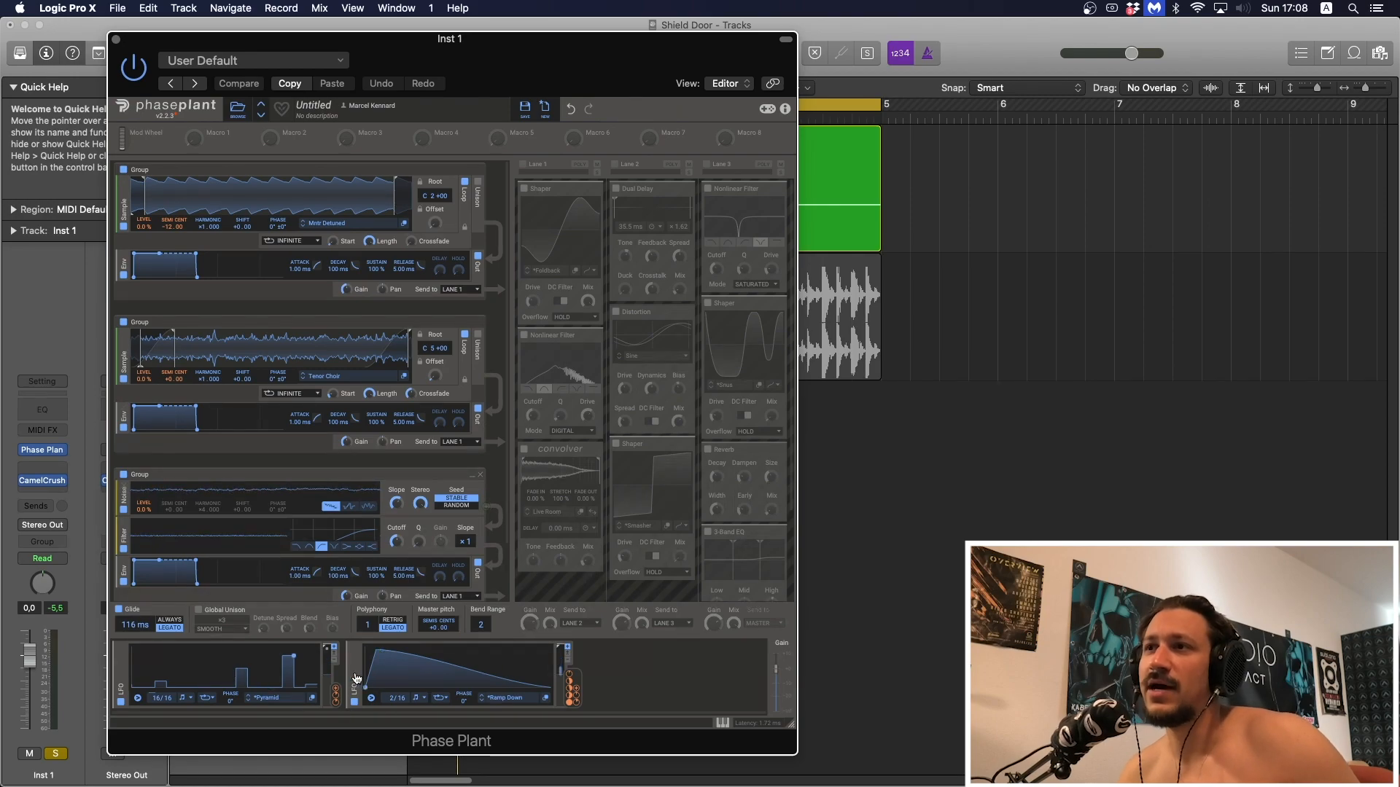
- Set the Pyramid LFO's pitch modulation on the Tenor Choir sample to 12 and check its amount on the Mntr Detuned sample
mouse_move(336, 689)
left_click_drag(336, 690, 173, 386)
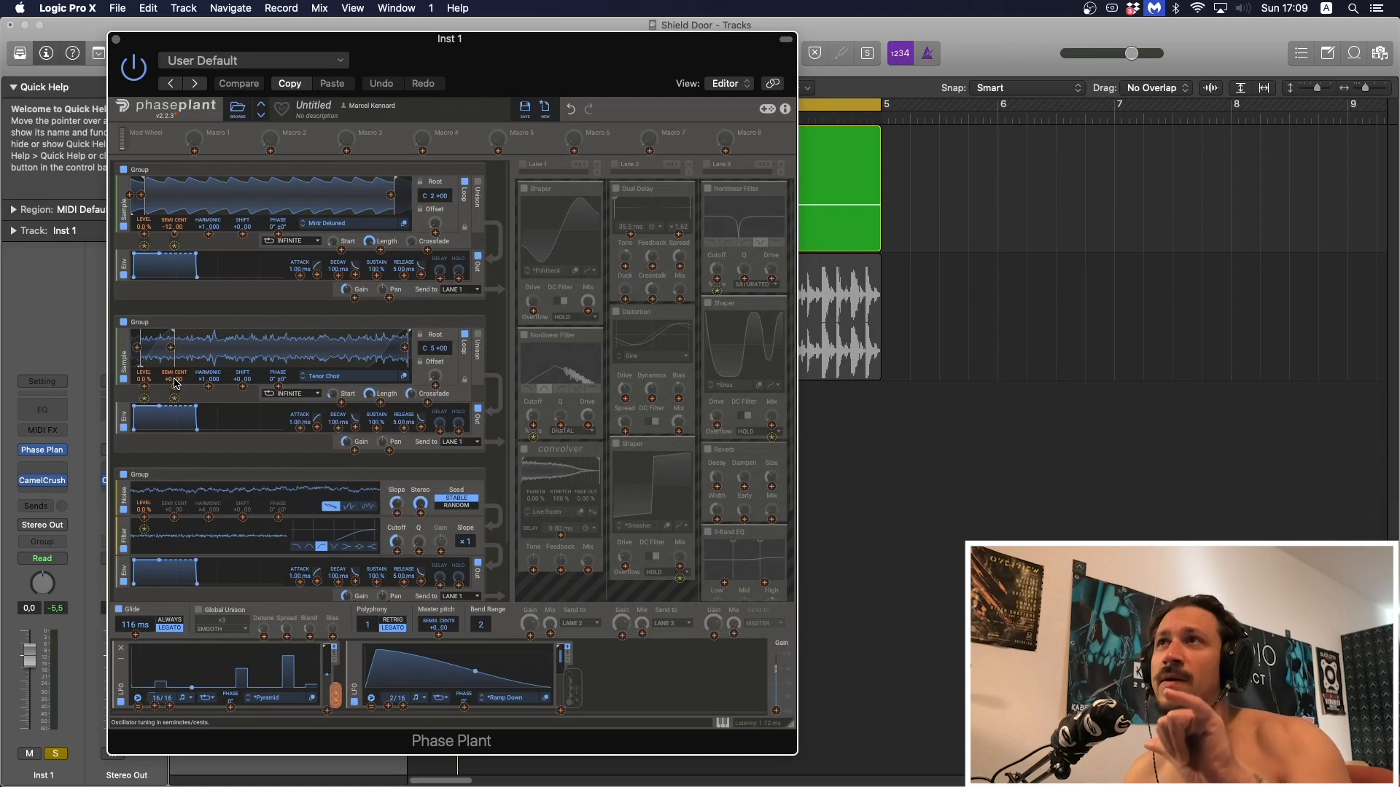
mouse_move(176, 237)
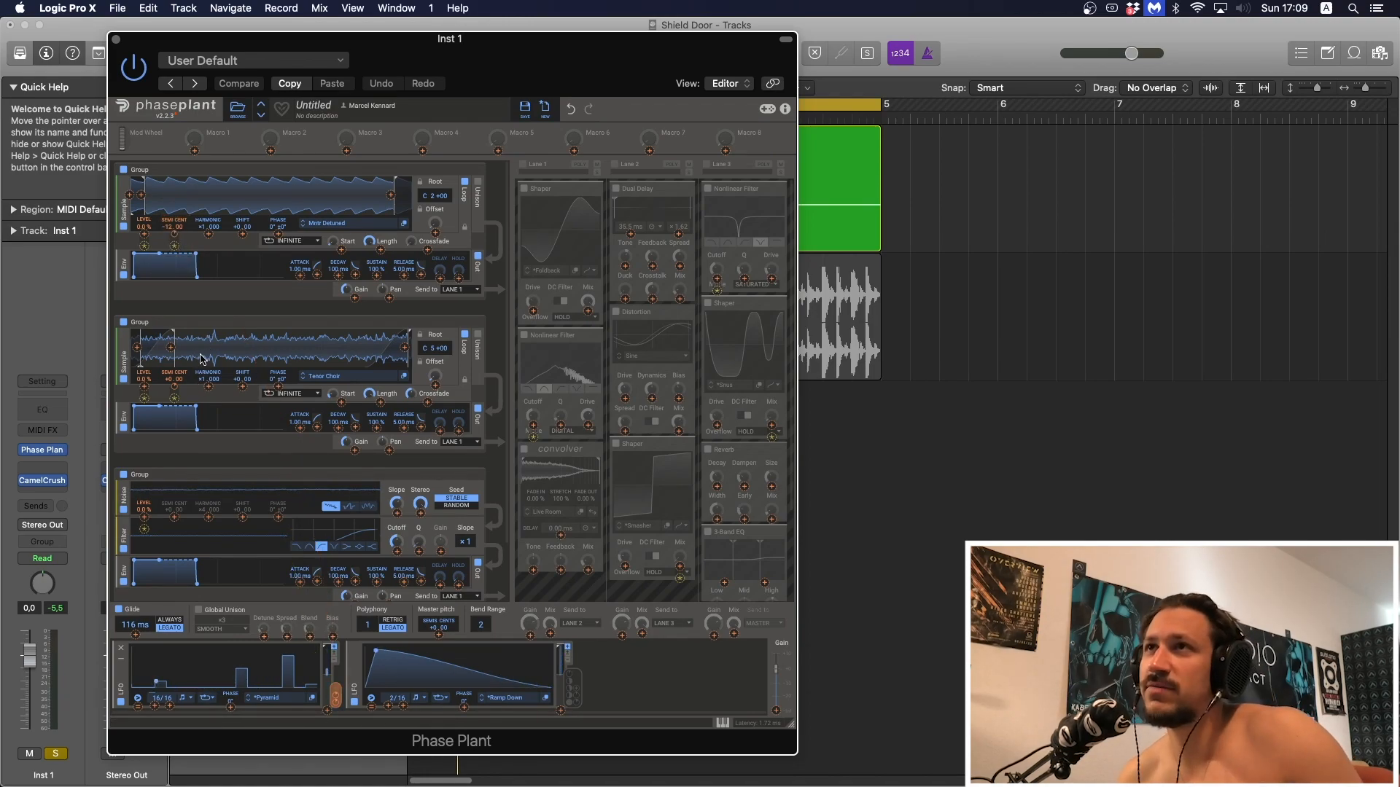
right_click(175, 391)
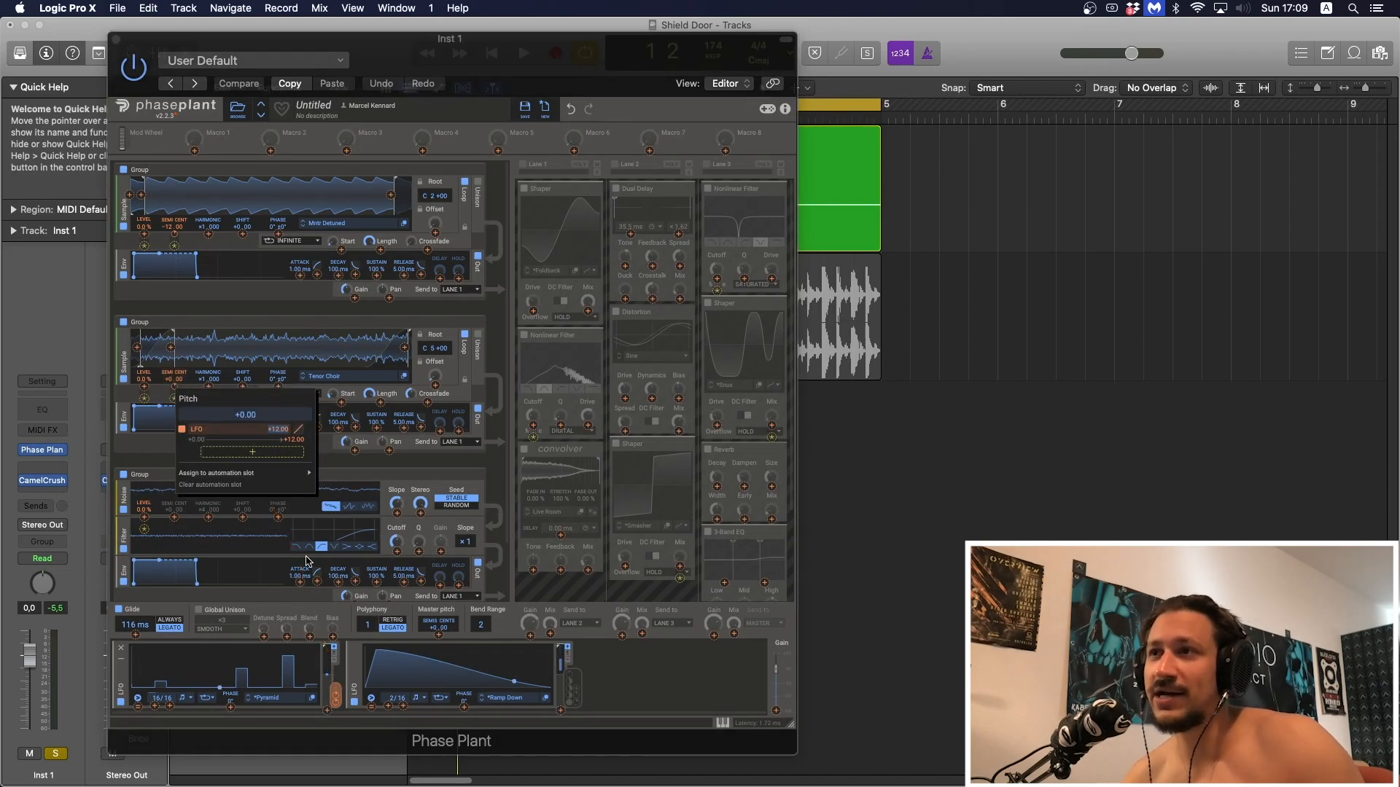
left_click(288, 437)
type("12")
key("Return")
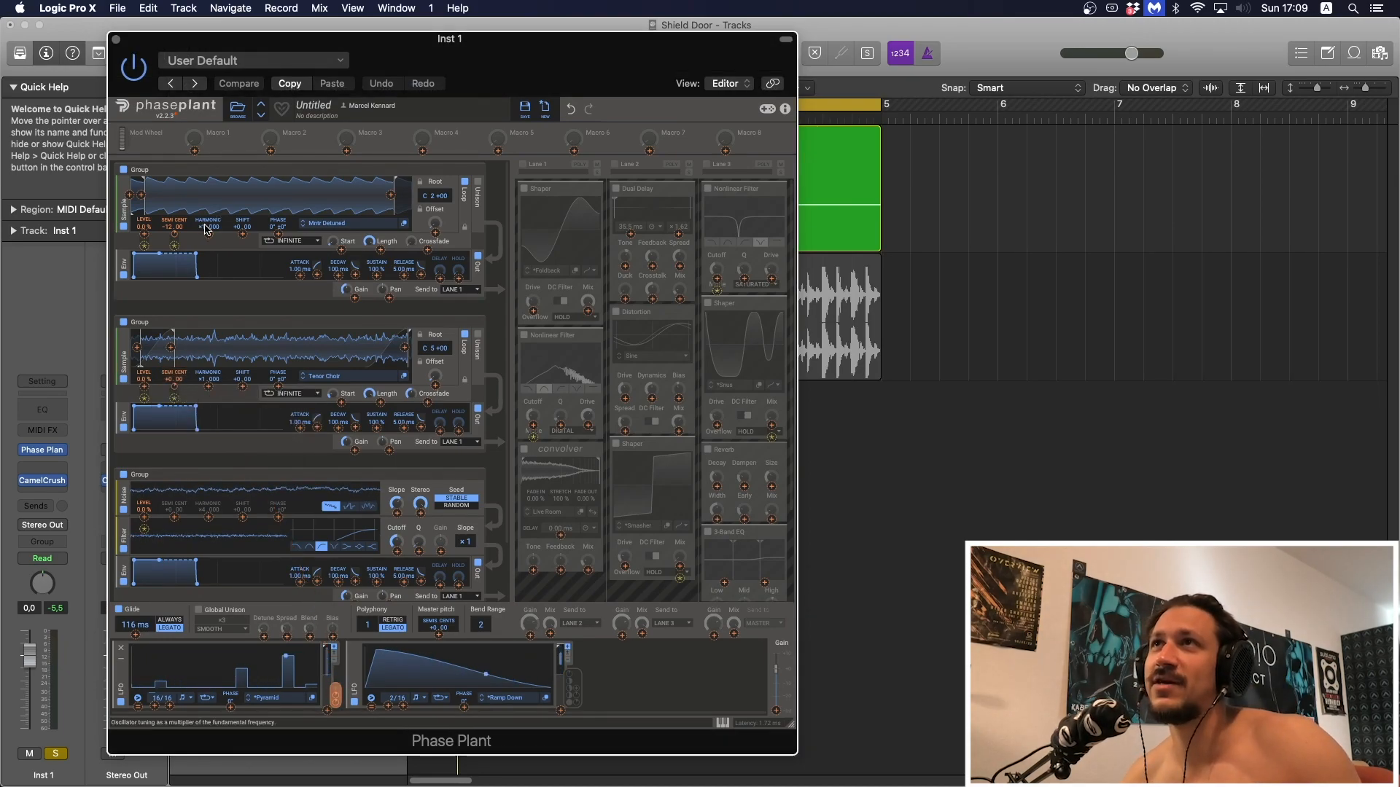
right_click(174, 234)
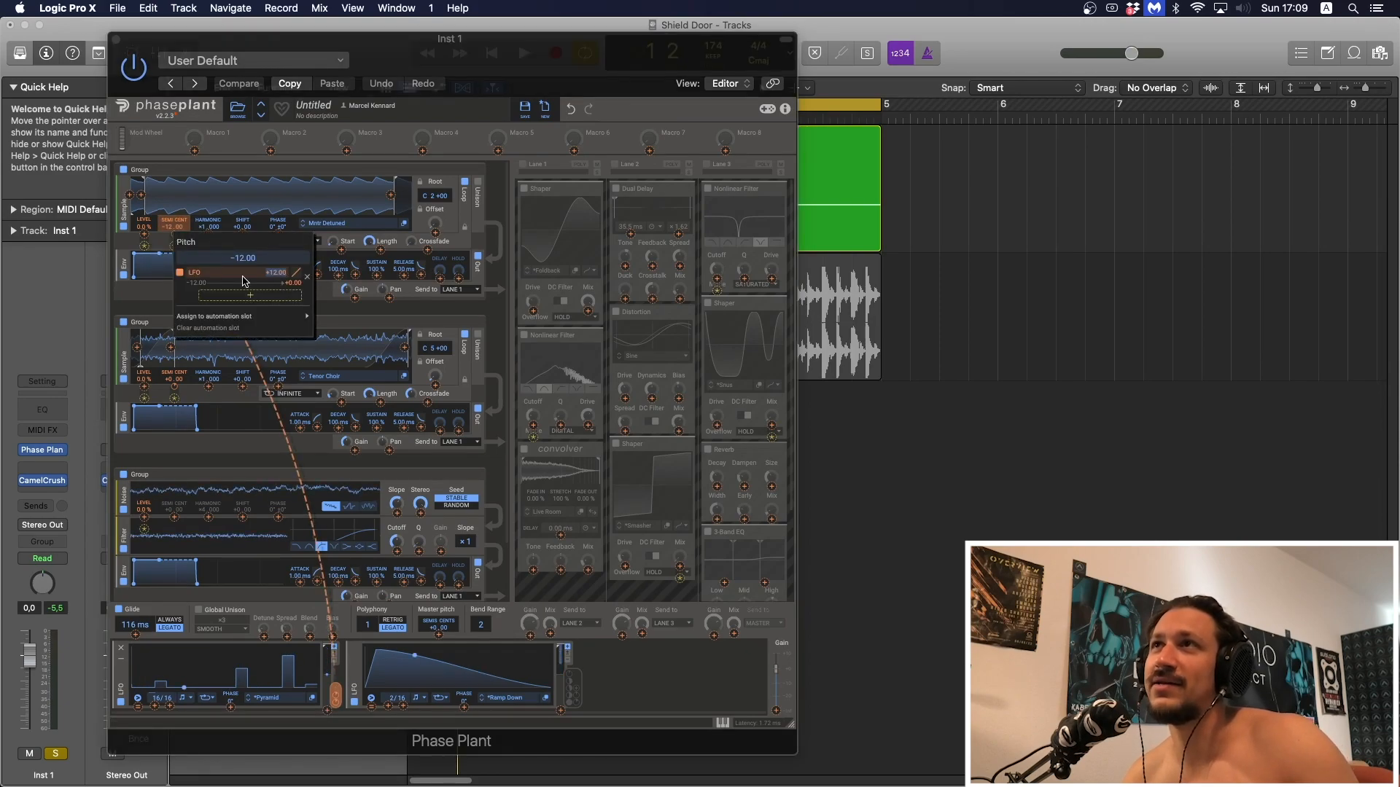
key("Return")
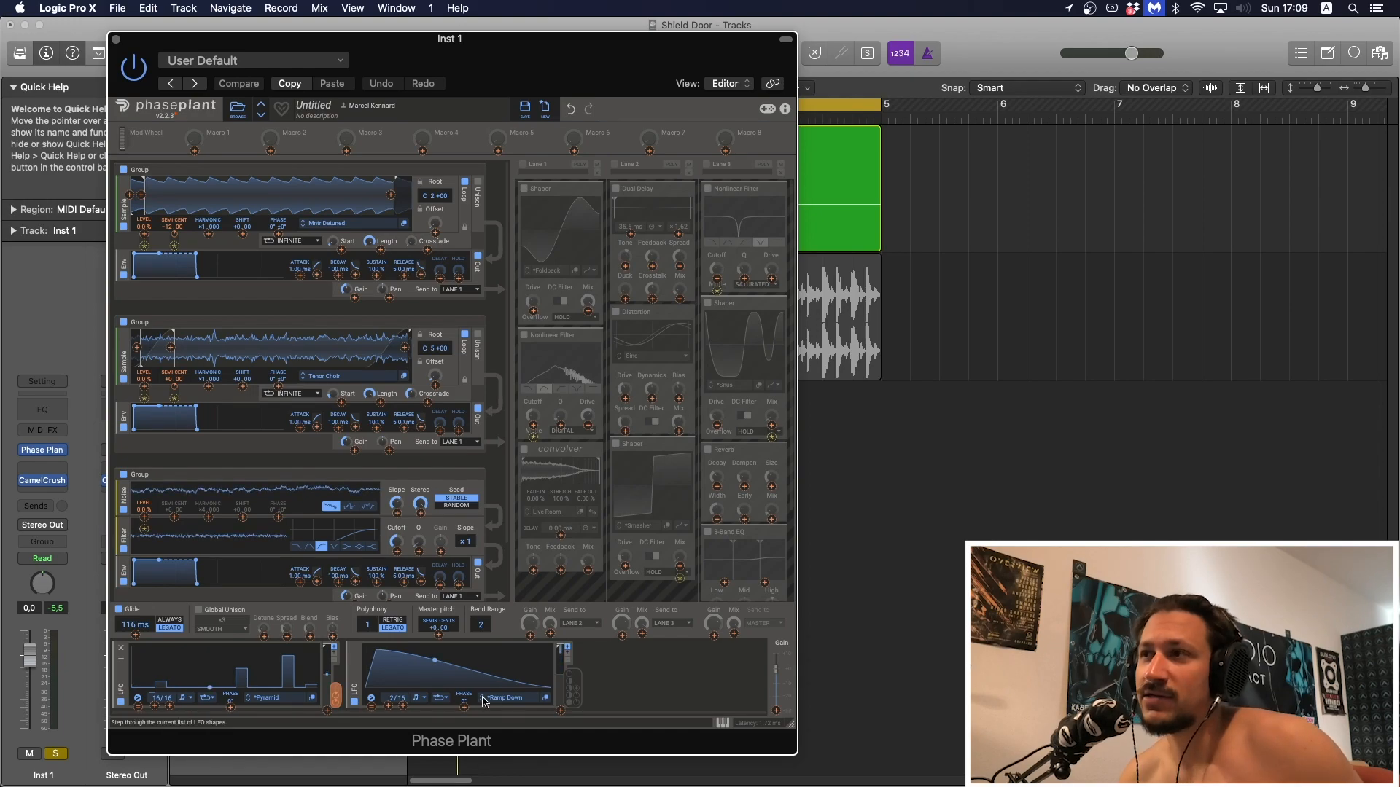
- Examine the Ramp Down LFO's curve in the LFO Editor, and audition the loop without the effect lanes
left_click(545, 699)
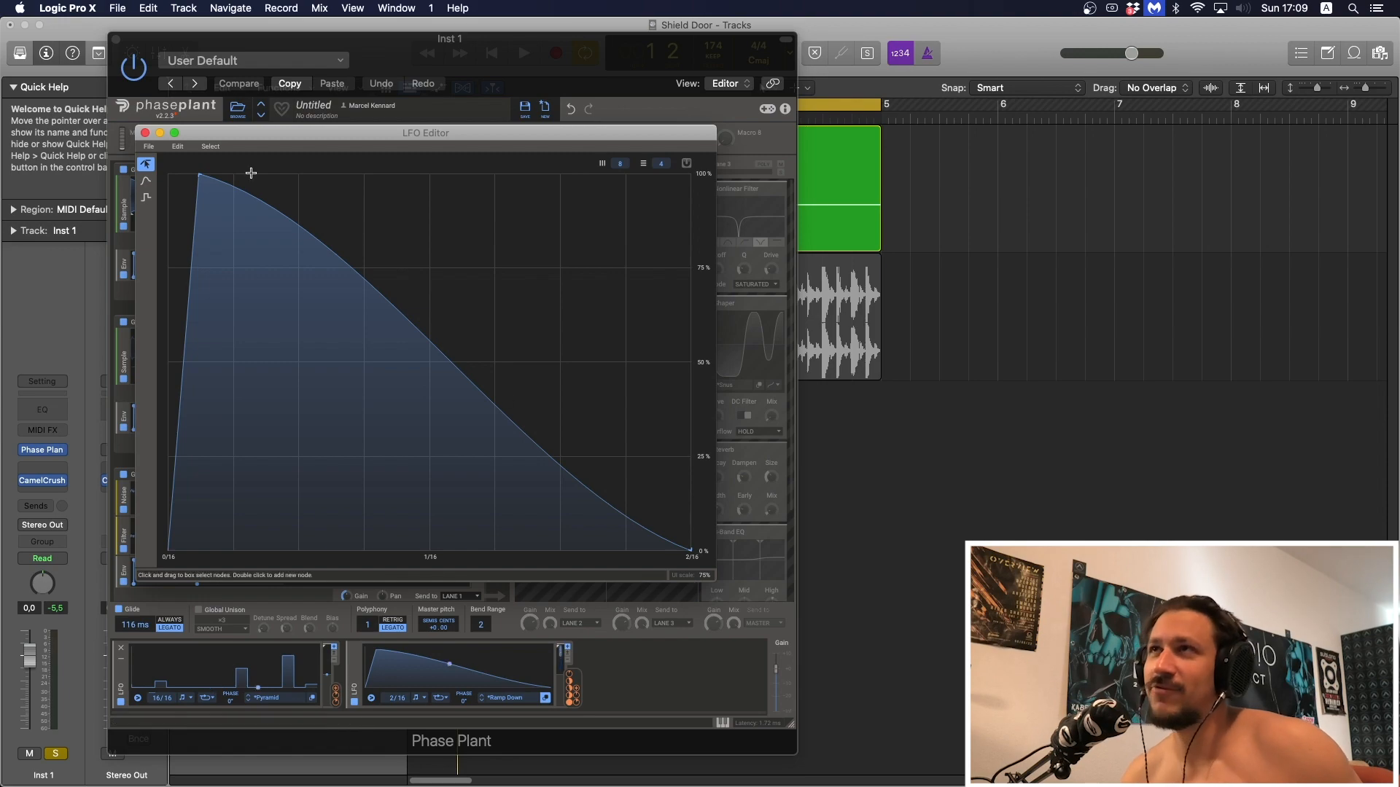
left_click(145, 133)
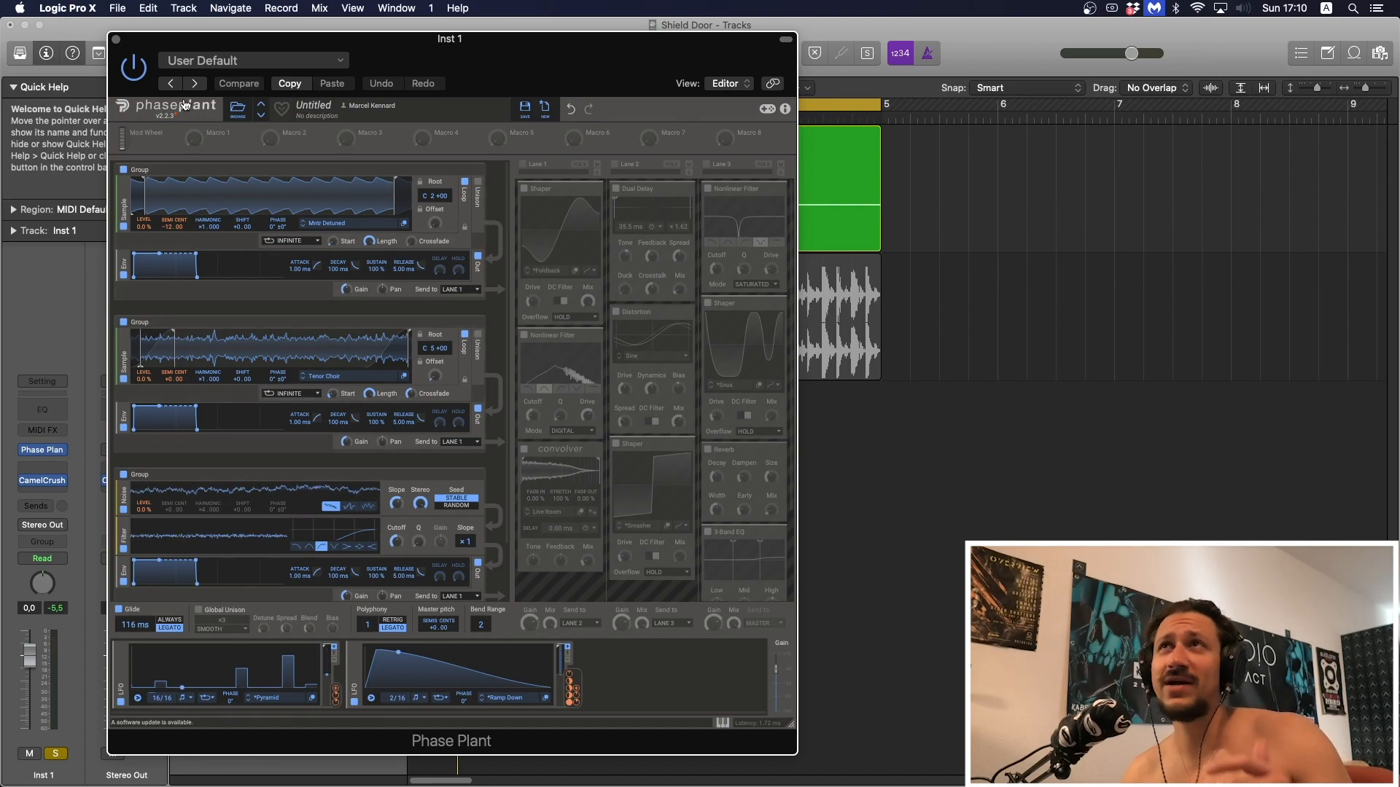
key("space")
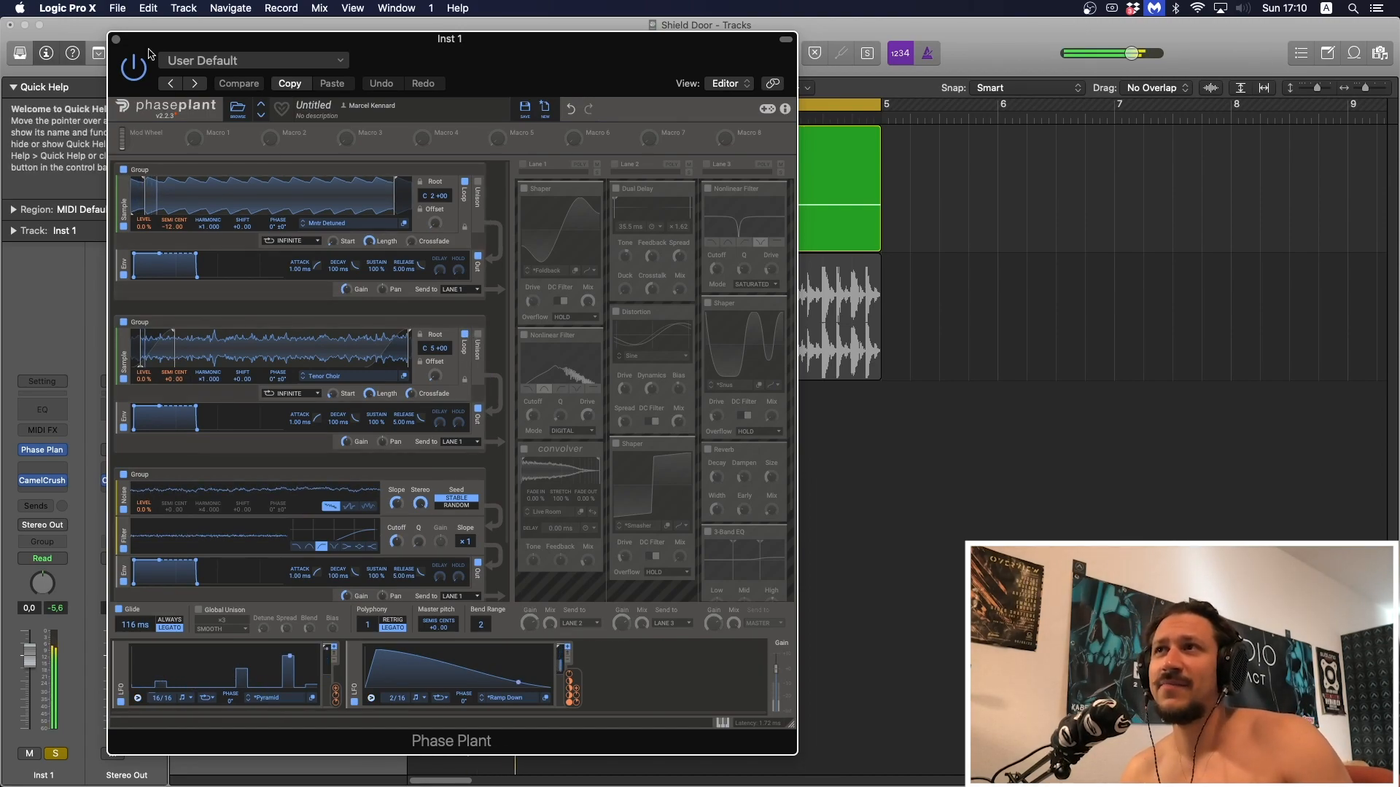
mouse_move(204, 37)
left_mouse_down()
mouse_move(212, 172)
mouse_move(218, 36)
left_mouse_up()
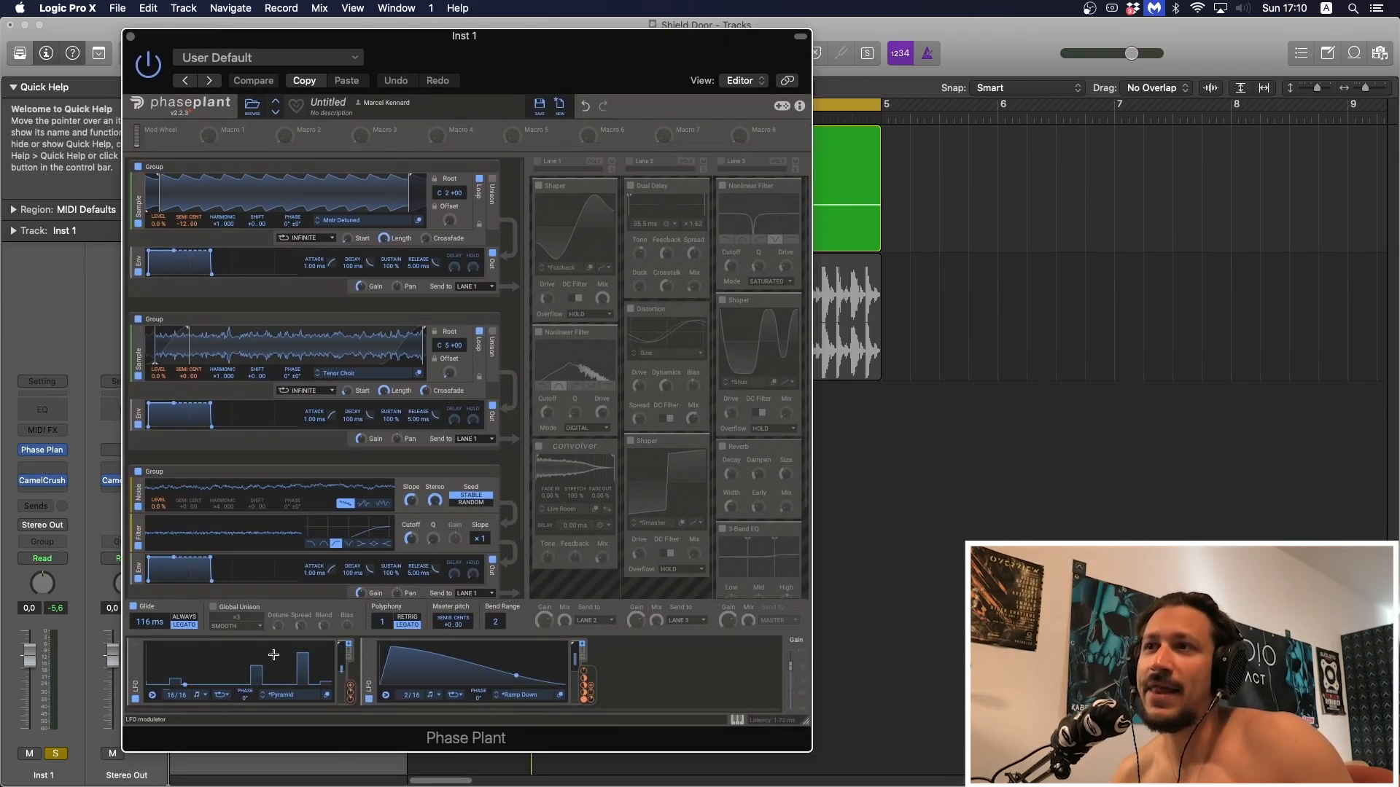
- Inspect the Ramp Down LFO's modulation of the level on the Tenor Choir and Mntr Detuned samples
left_click(591, 687)
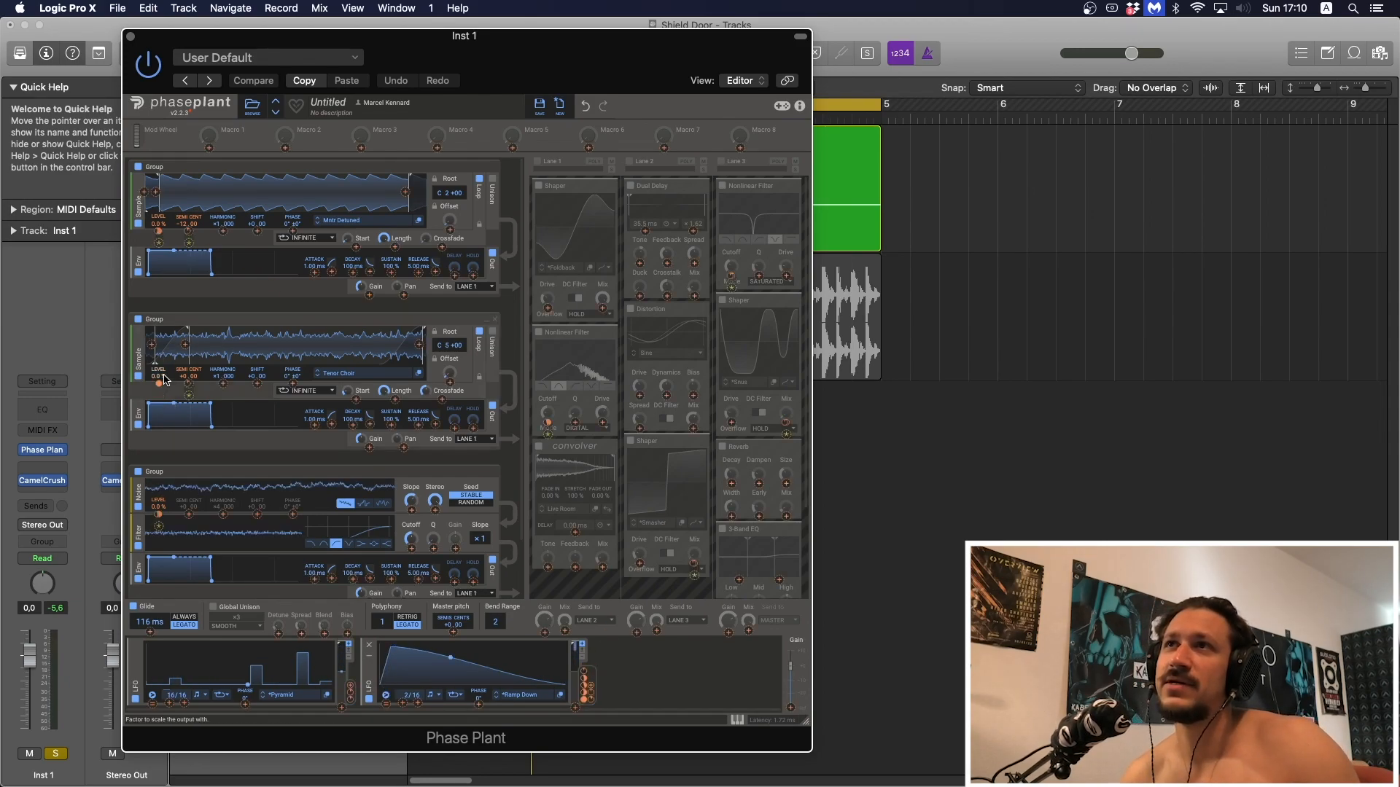
left_click(161, 371)
left_click(587, 687)
left_click(161, 220)
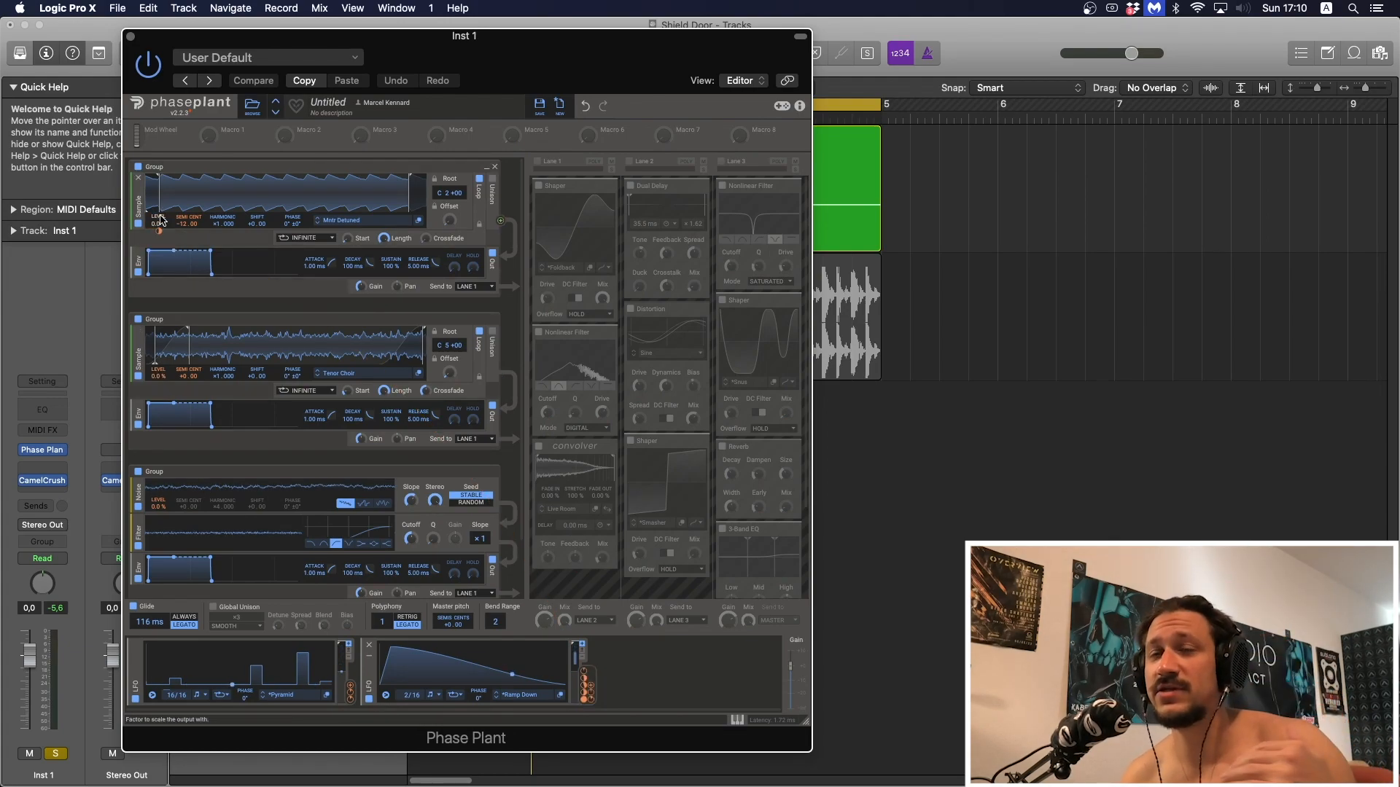
- Look up the library folders of the Mntr Detuned and Tenor Choir samples, keeping both samples loaded
left_click(370, 222)
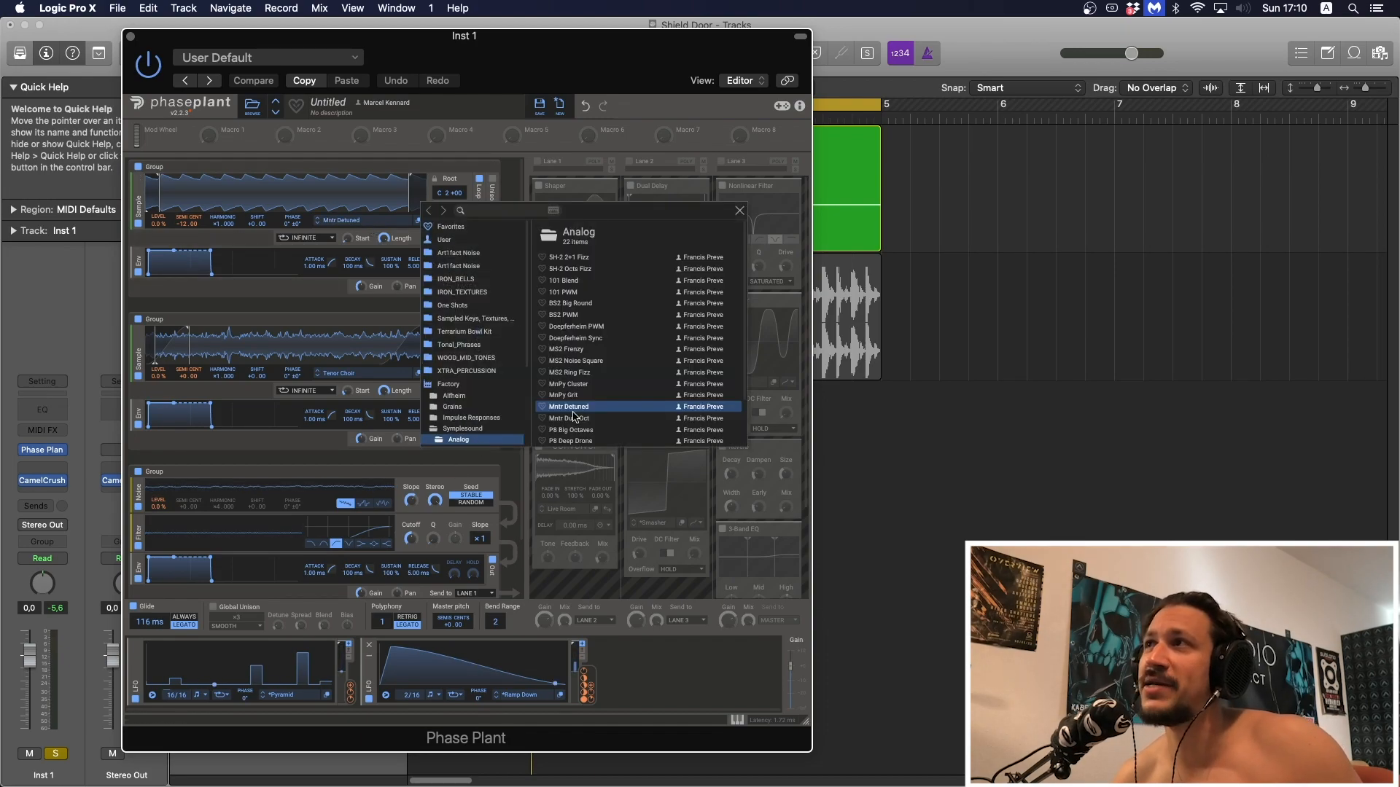
left_click(739, 212)
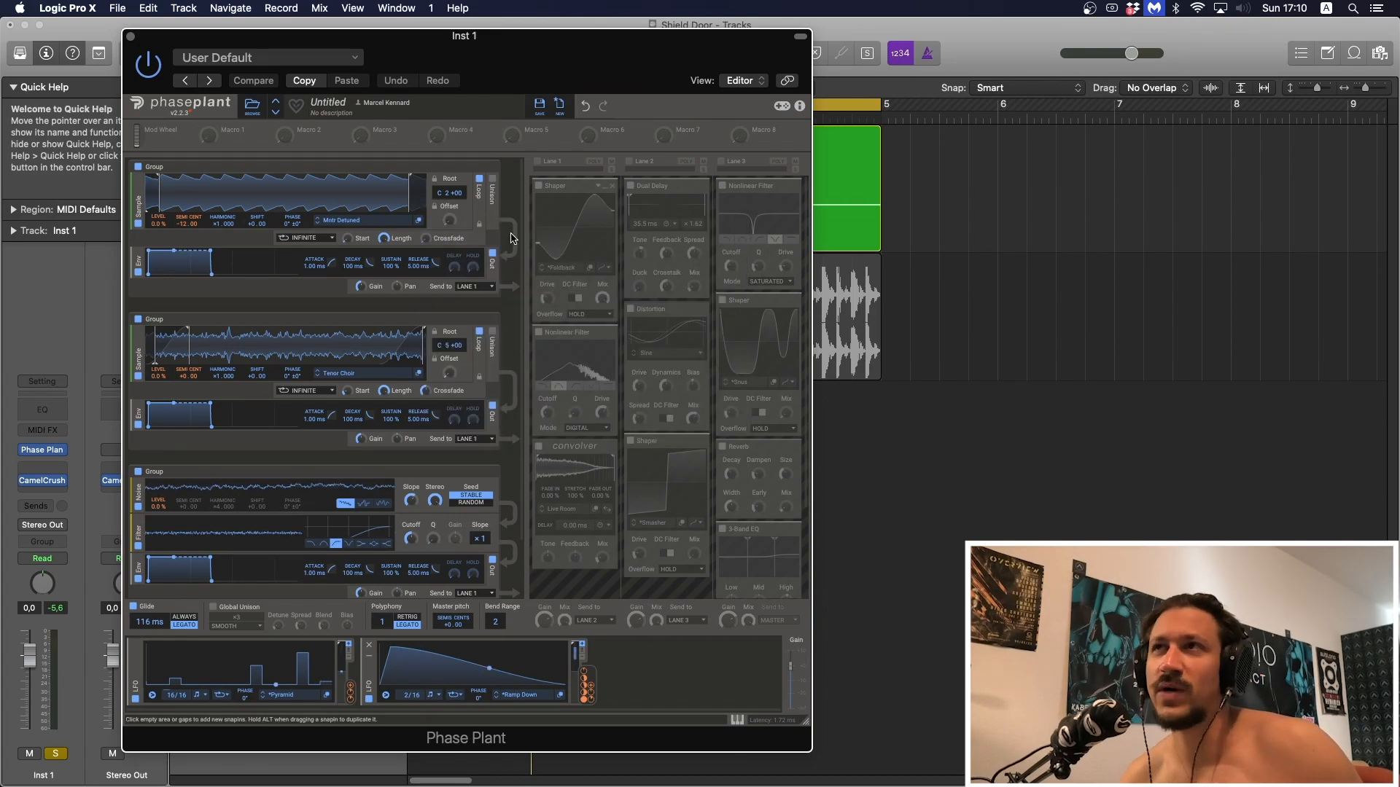
left_click(344, 373)
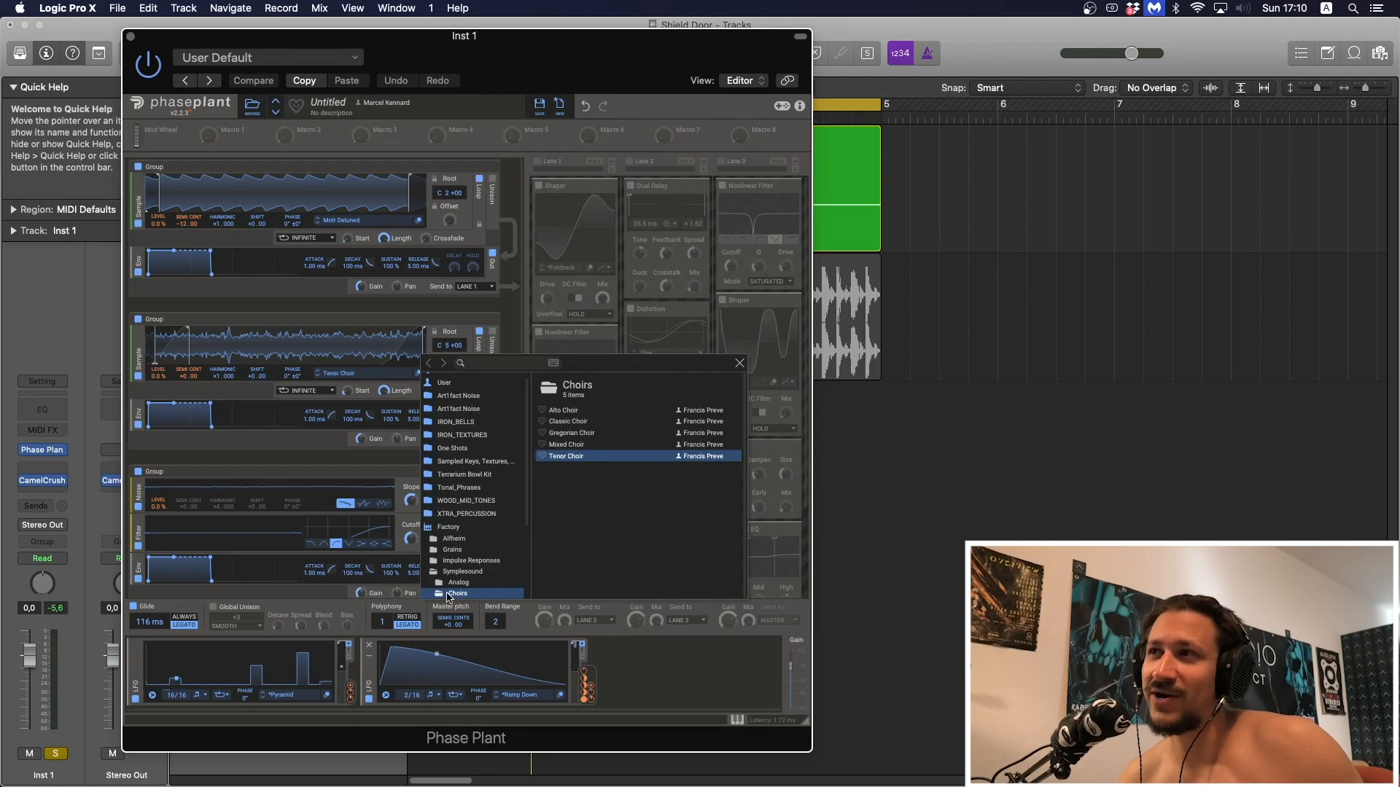
left_click(740, 363)
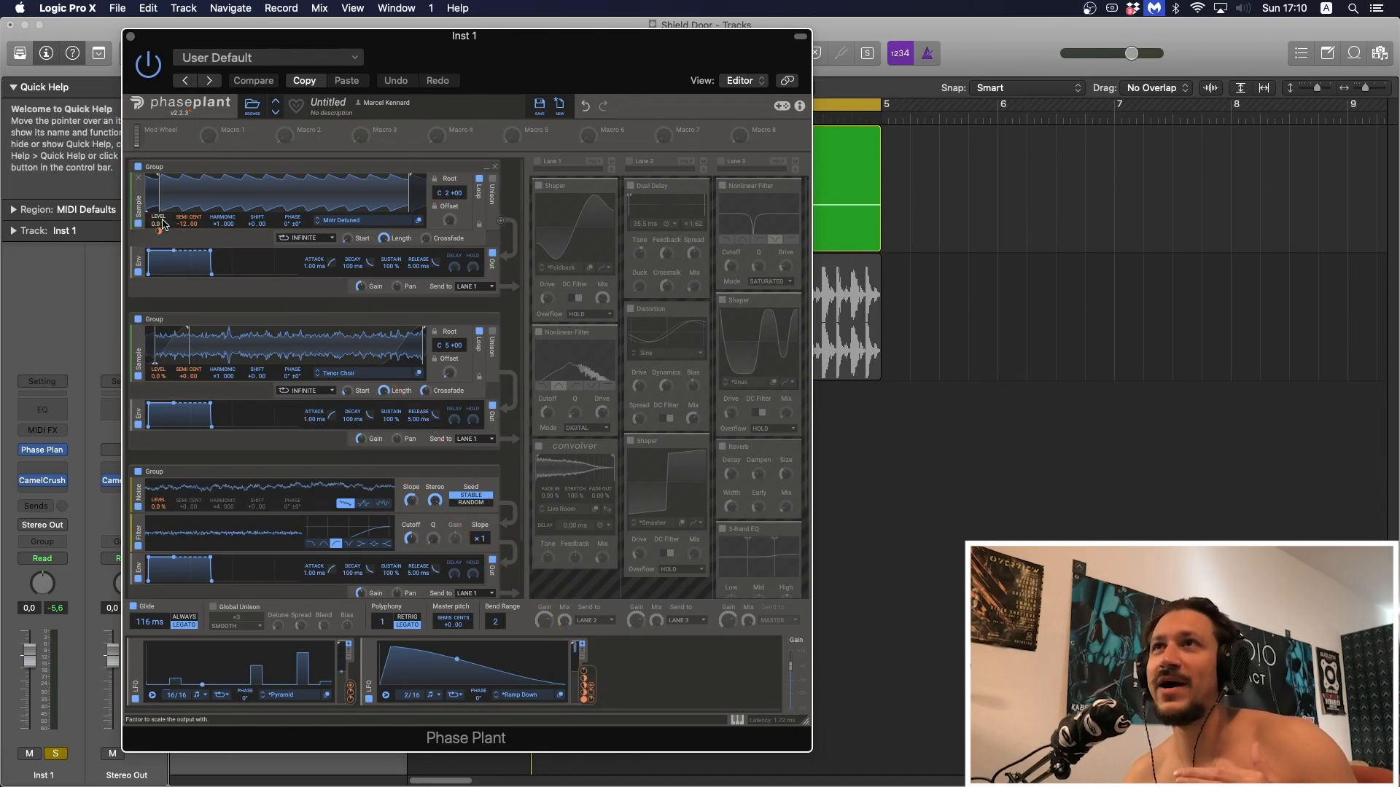
- Play the loop and check the Ramp Down LFO's level modulation depth on the Tenor Choir and Mntr Detuned samples
mouse_move(161, 384)
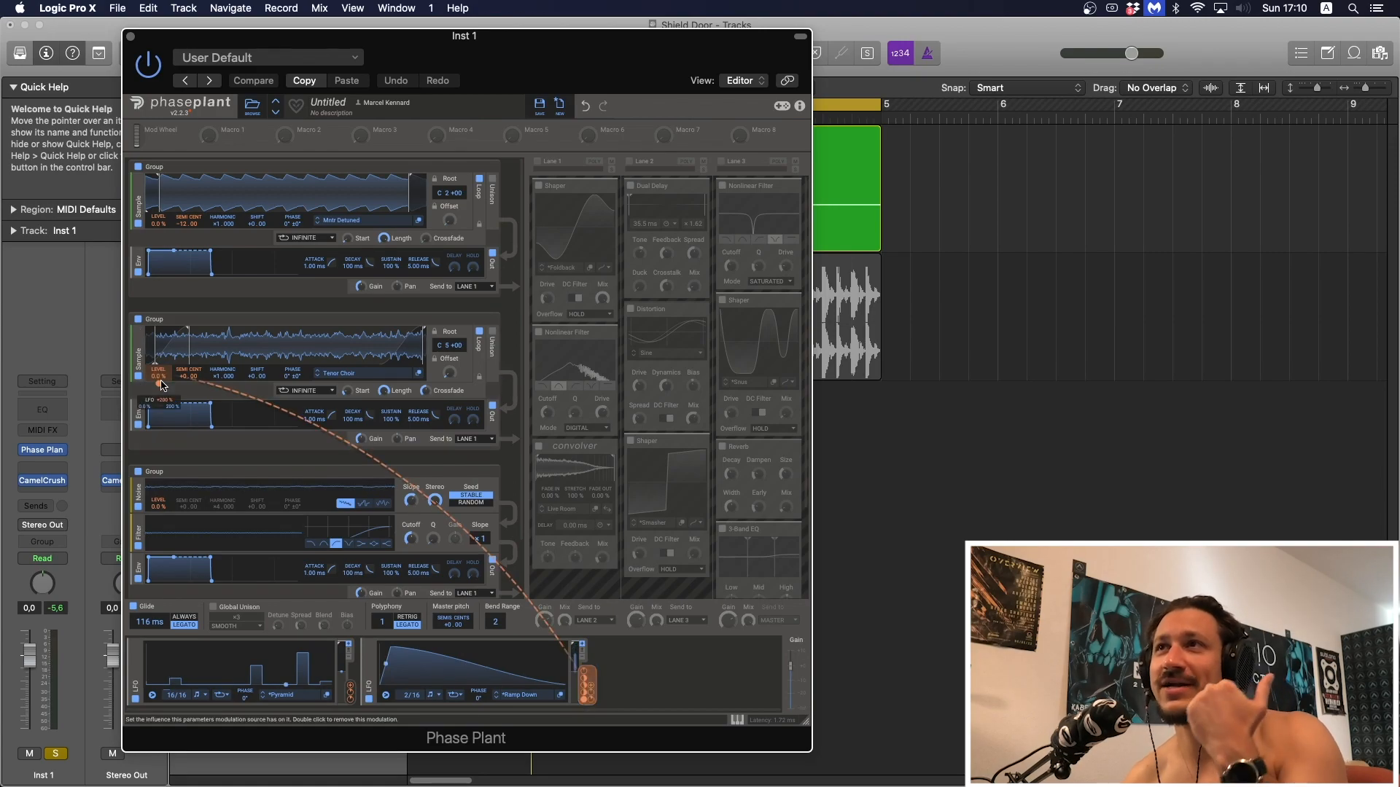
key("space")
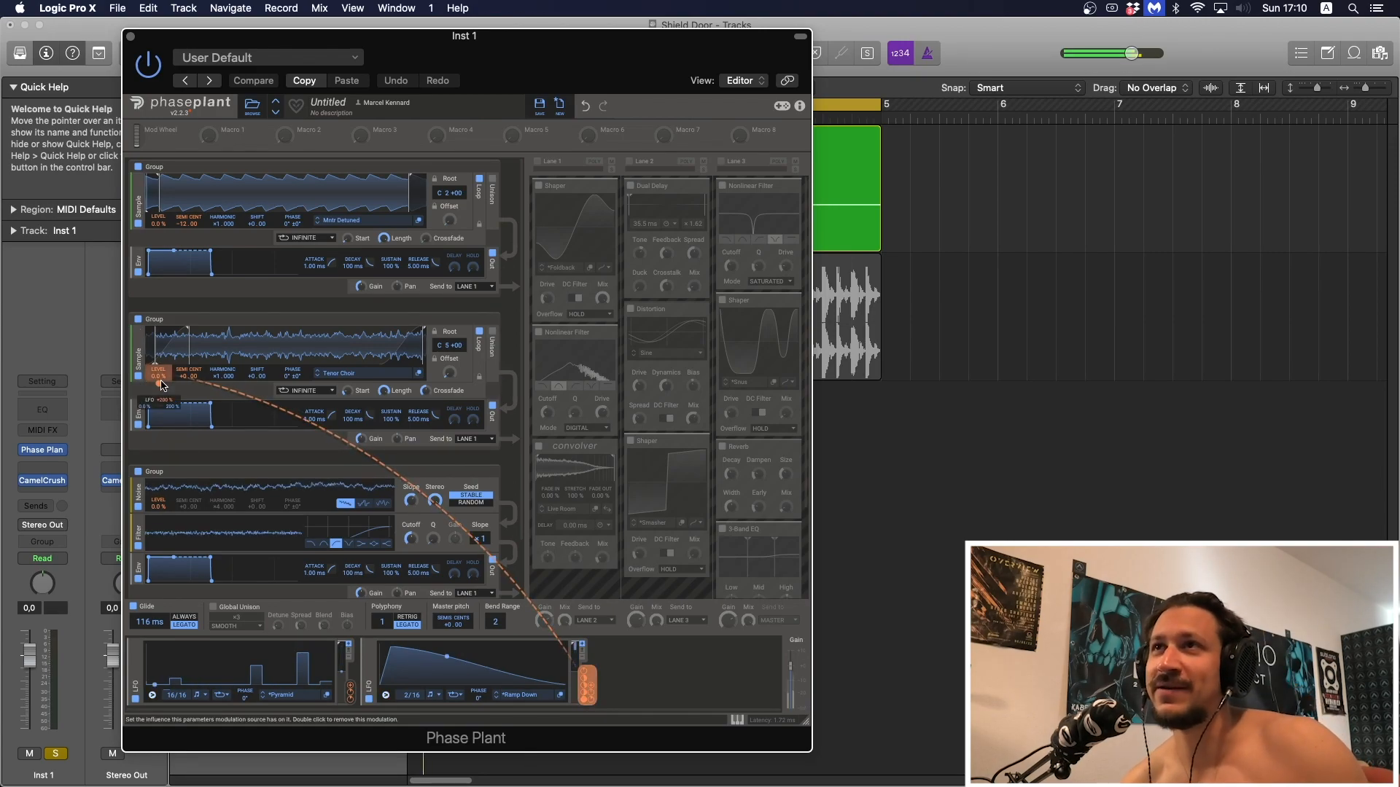
left_click_drag(161, 384, 160, 430)
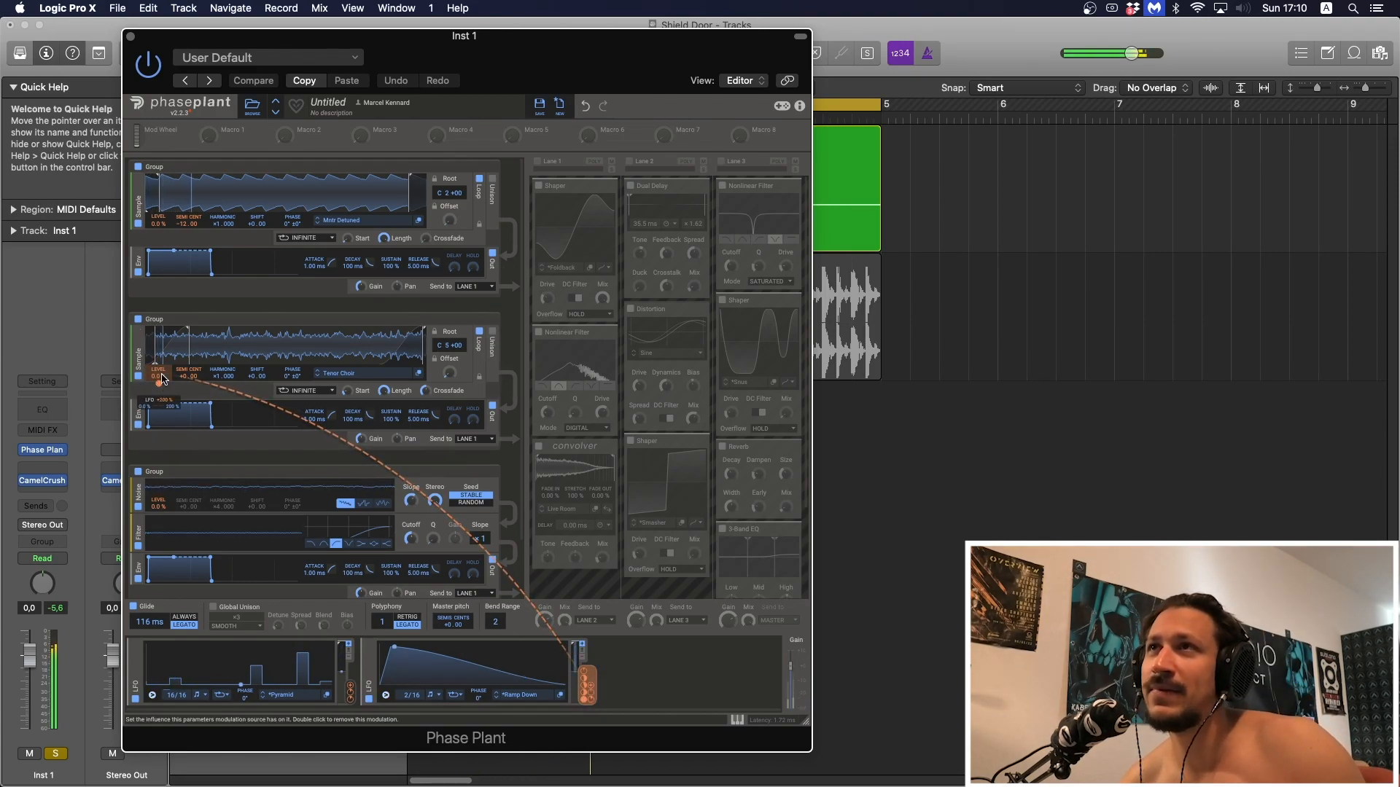
mouse_move(158, 228)
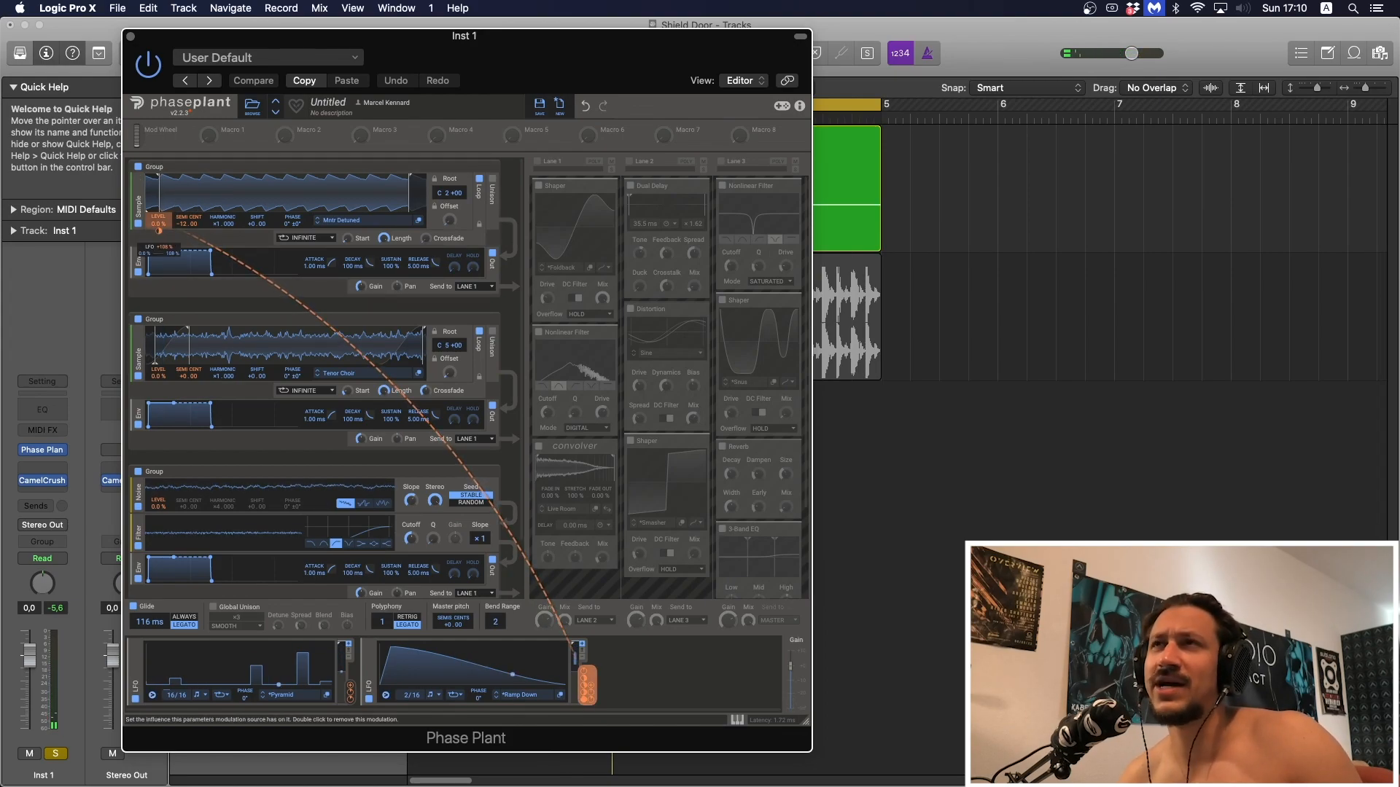
left_click_drag(158, 231, 158, 243)
double_click(158, 228)
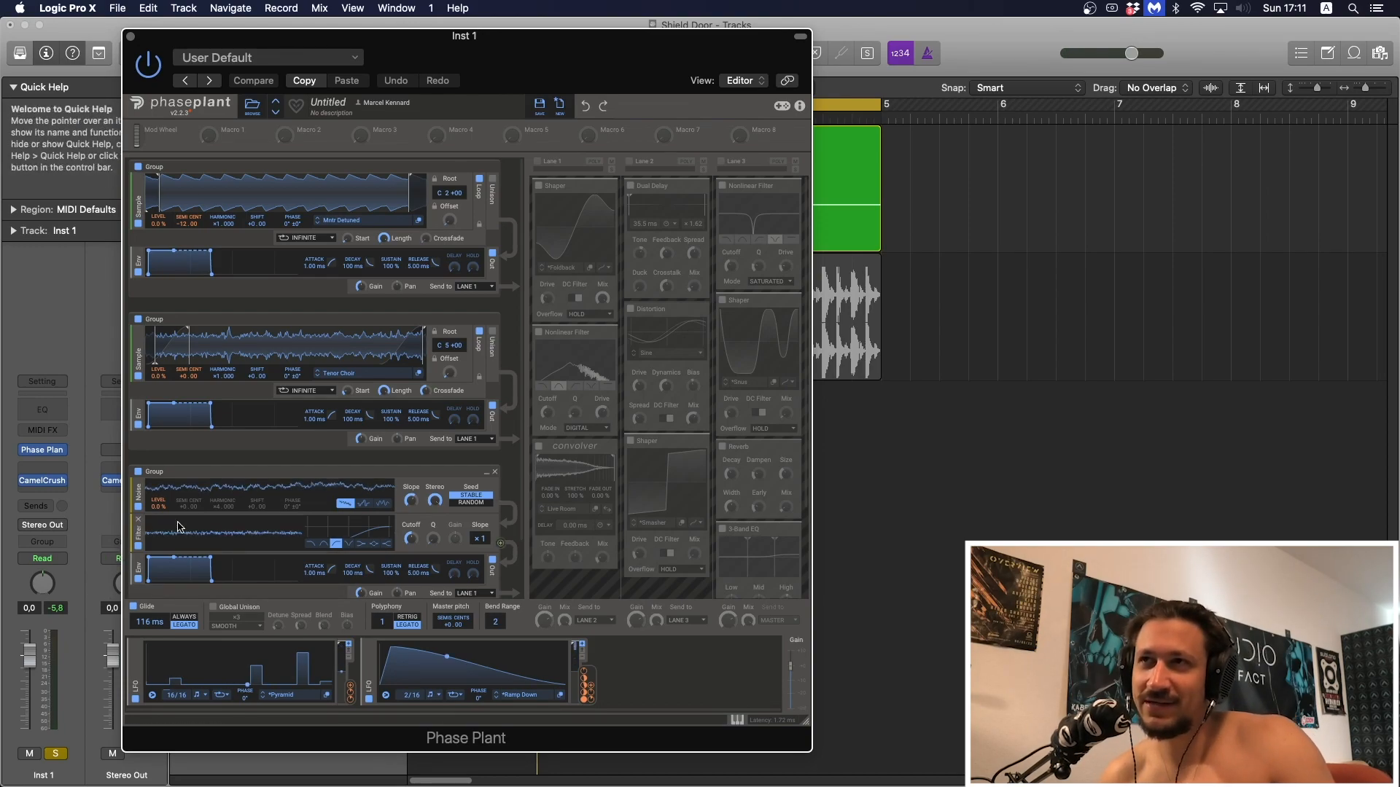
- Examine the noise group's stereo and filter cutoff settings
scroll(177, 526, "down", 3)
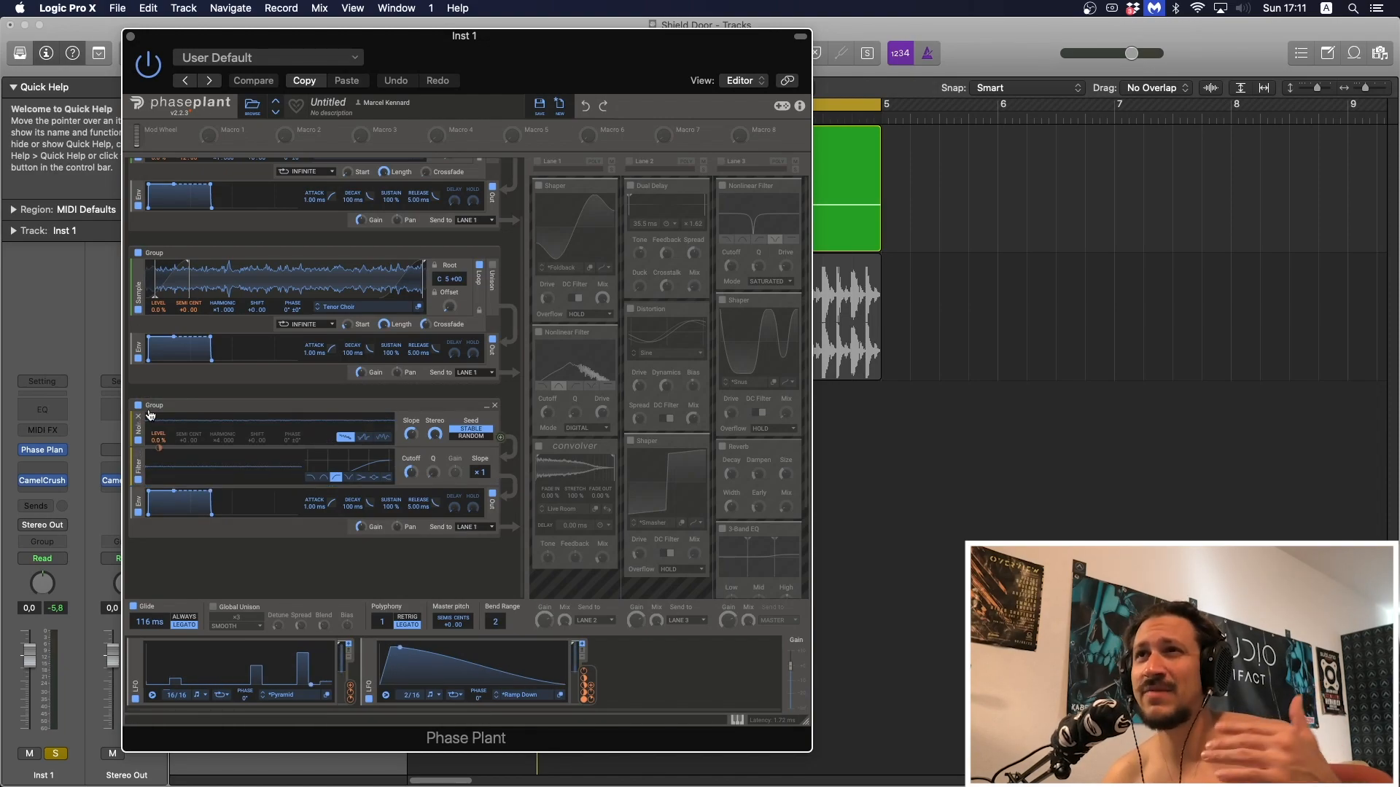
left_click(434, 434)
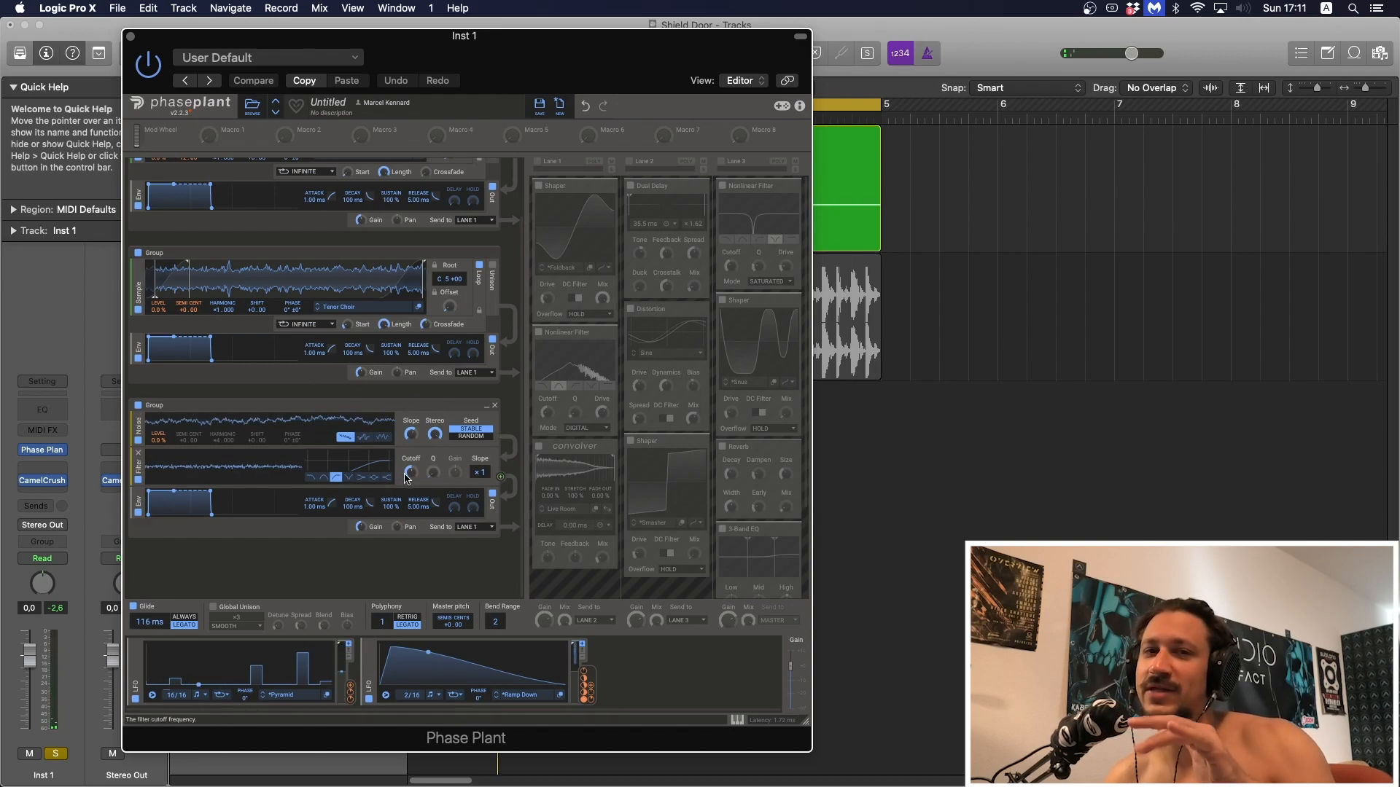
- Play the loop and compare the patch with Global Unison on and off, leaving it off
key("space")
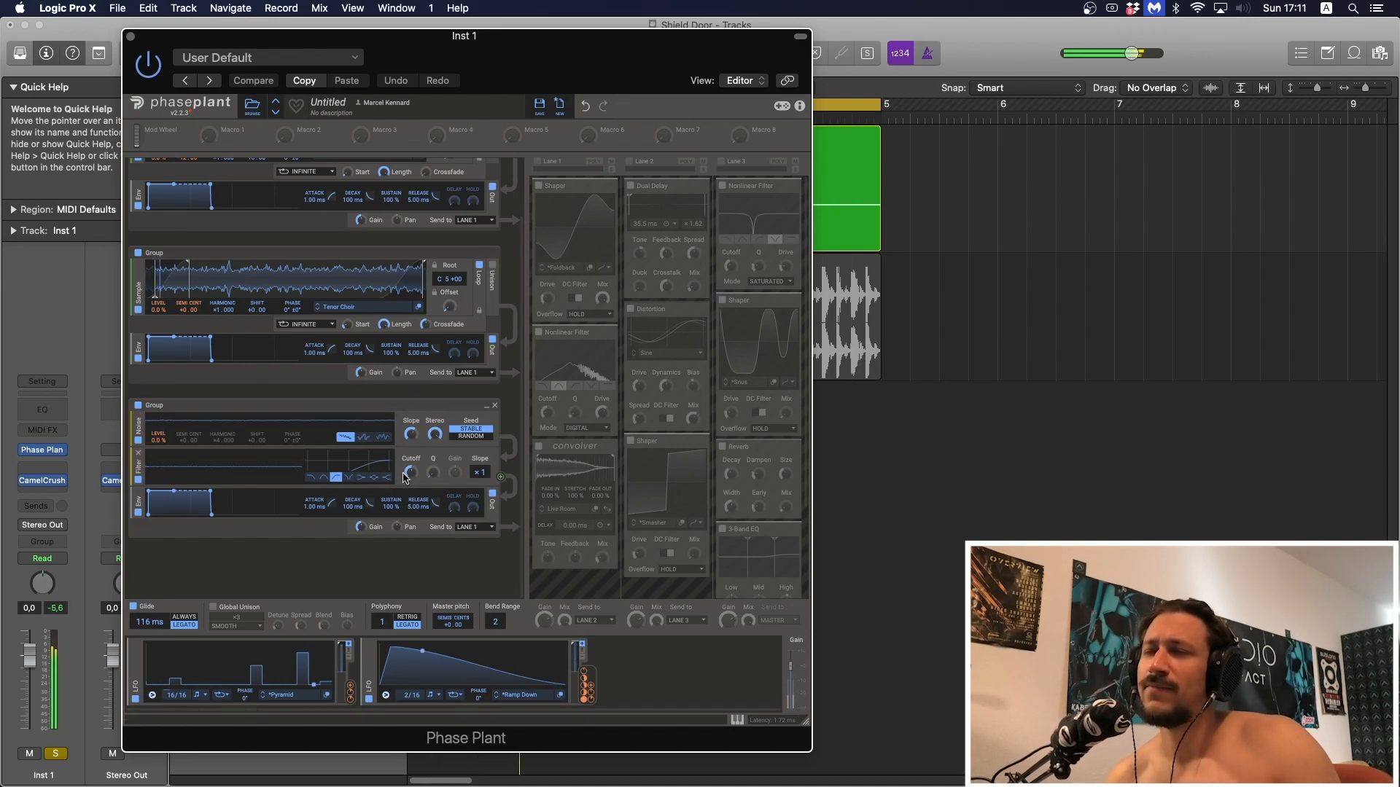
left_click(235, 611)
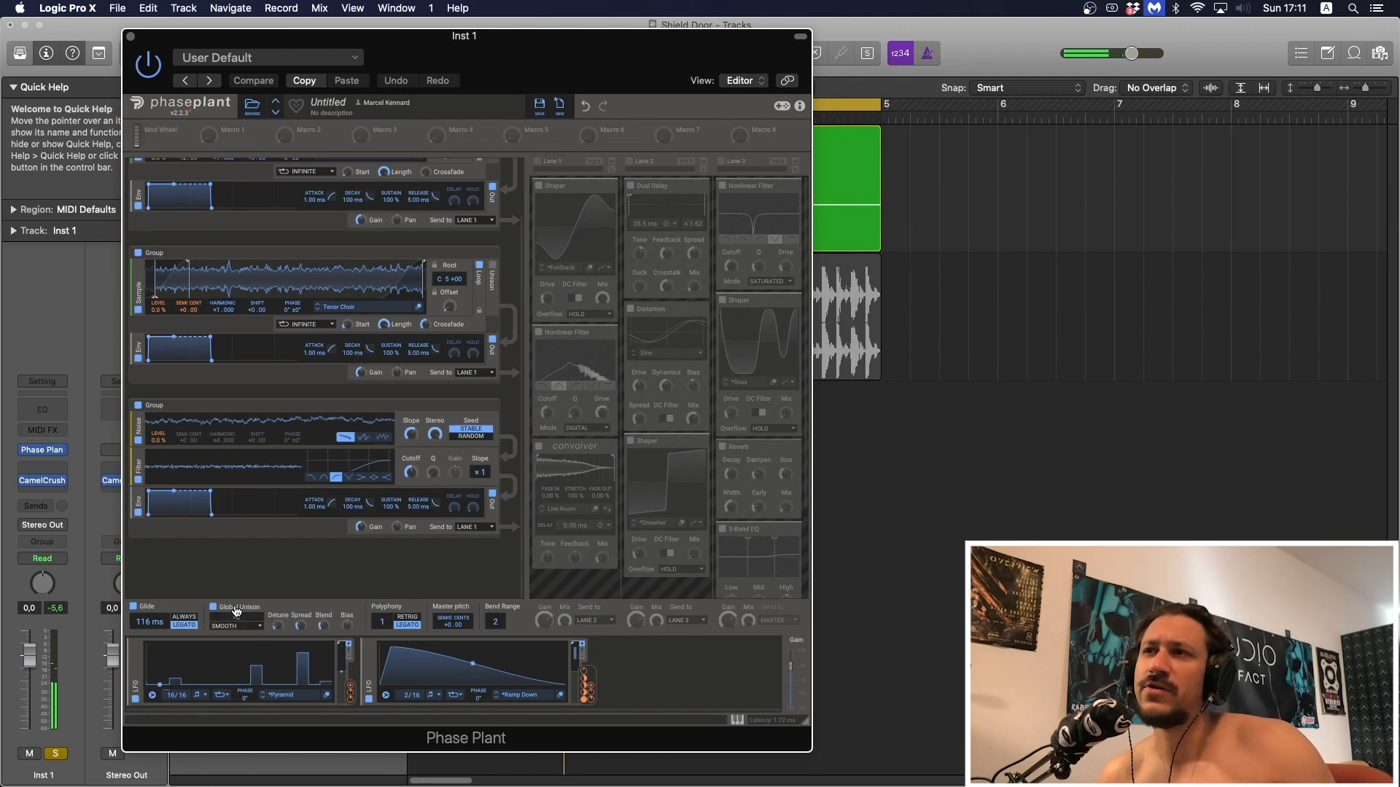
left_click(236, 610)
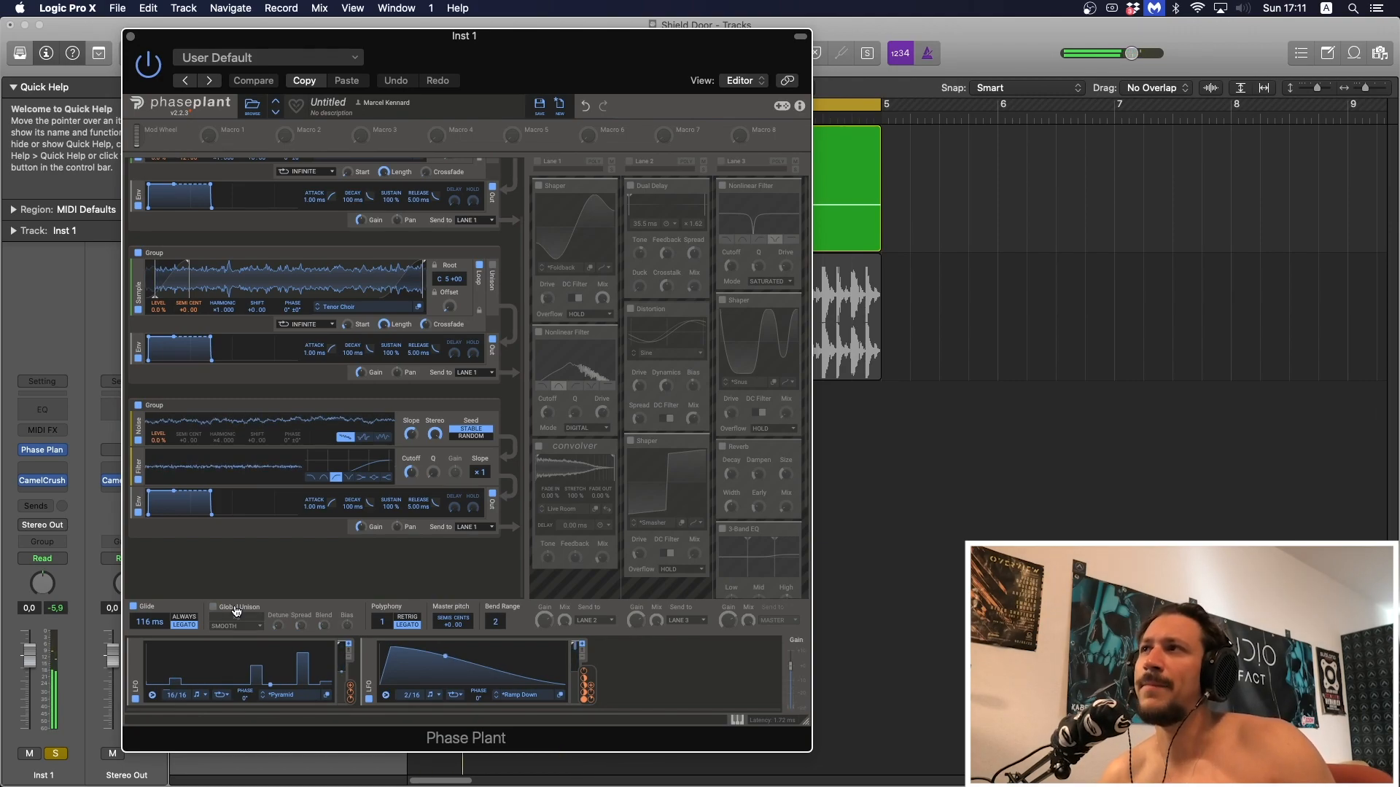
- Audition the patch with effect lanes 1, 2 and 3 enabled, and bypass all three lanes again
left_click(537, 161)
left_click(629, 161)
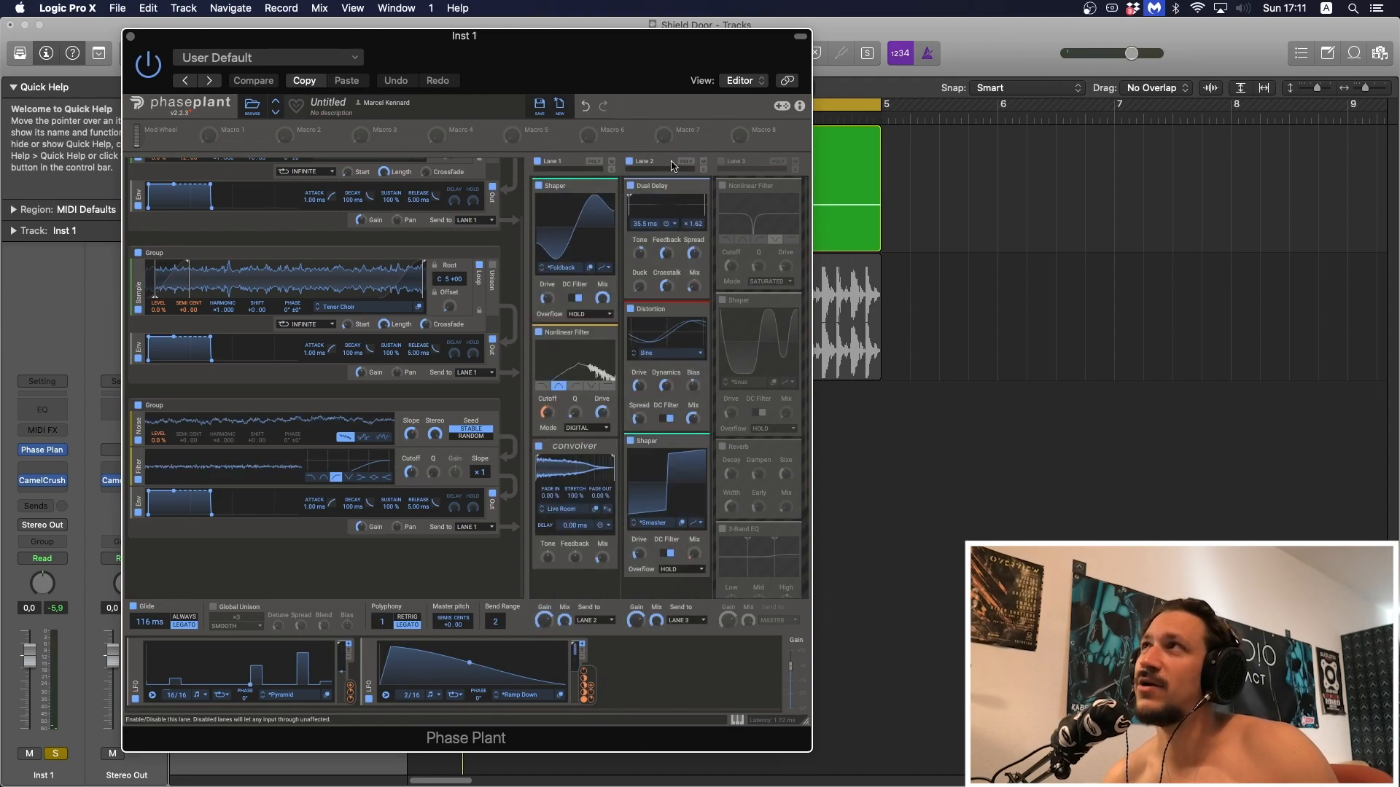
left_click(721, 163)
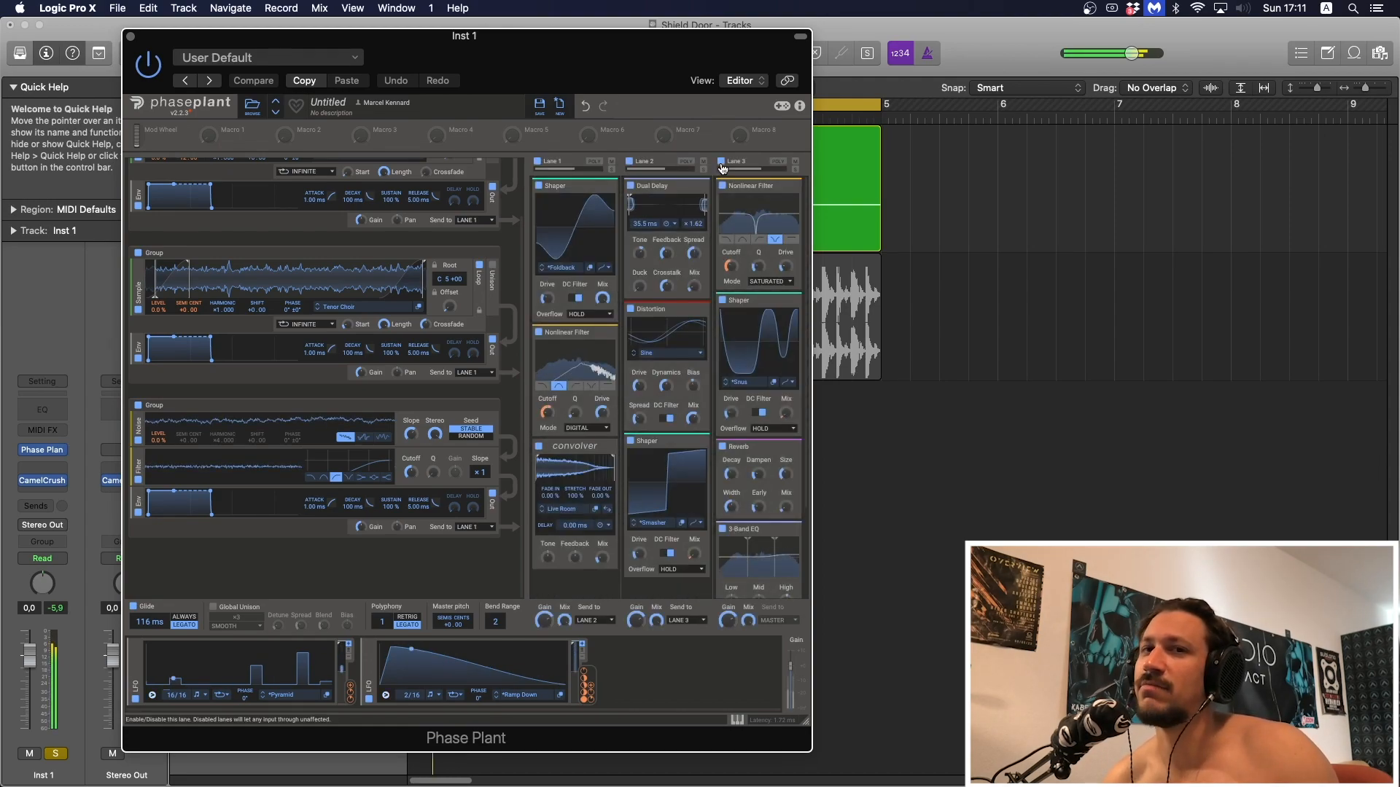
left_click(721, 161)
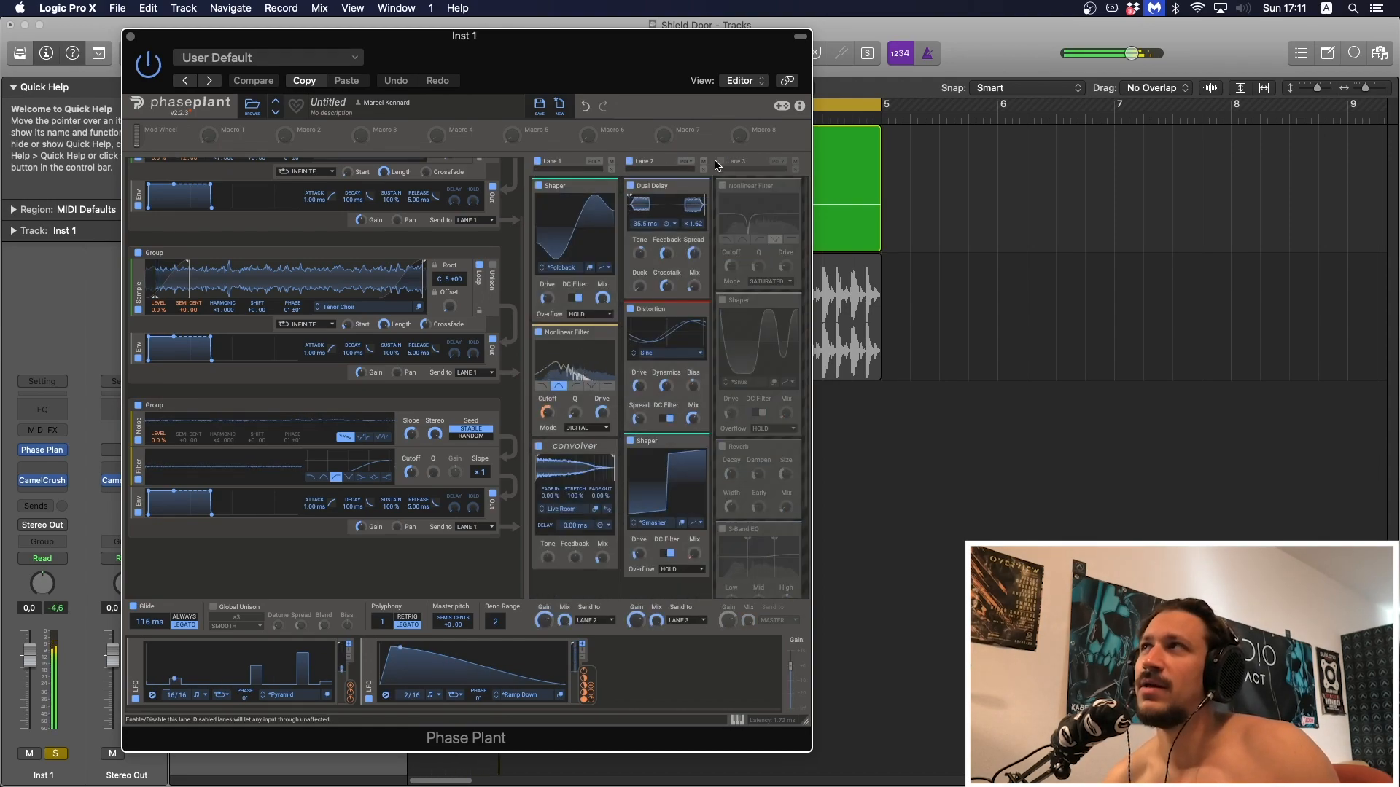
left_click(630, 161)
left_click(538, 161)
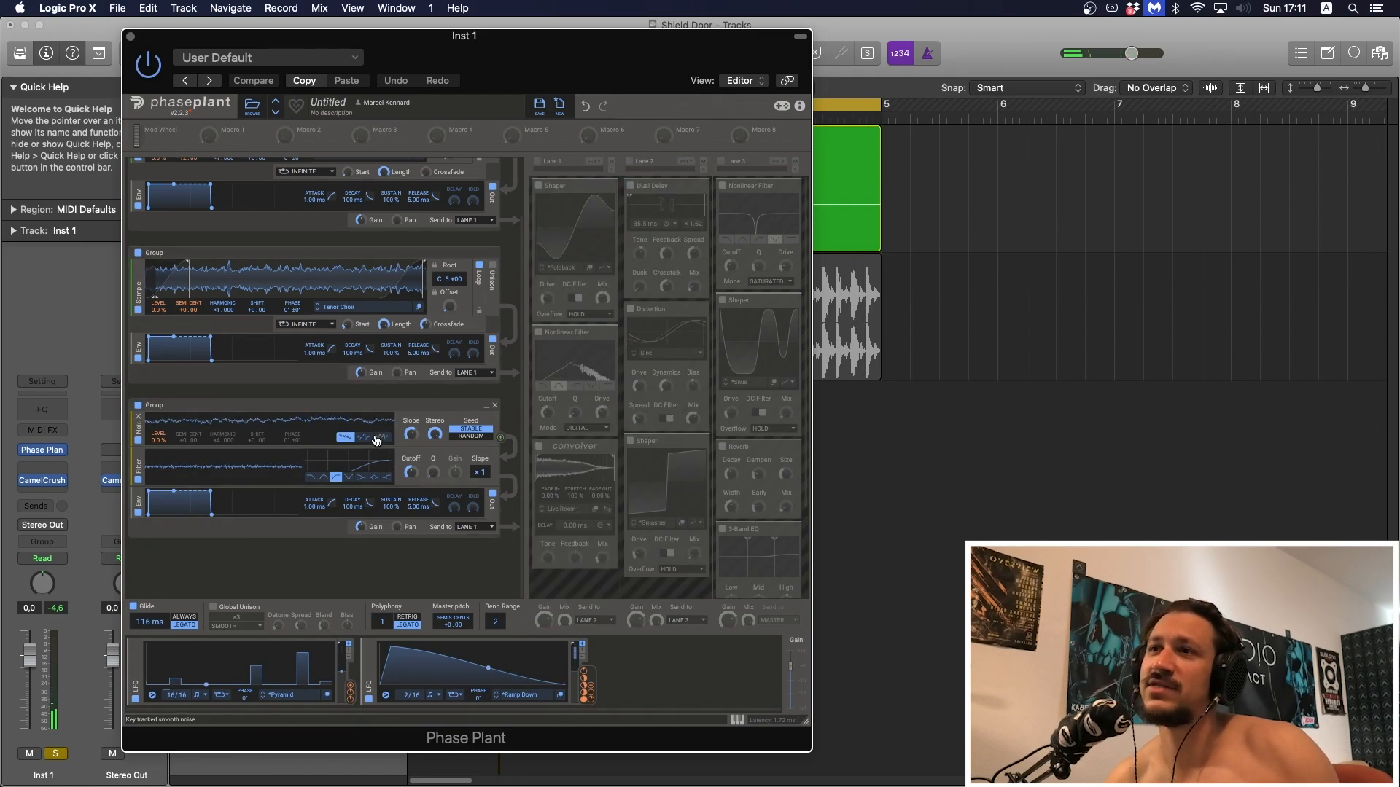
- Open the Pyramid LFO in its curve editor and test the stepped draw tool between 5/16 and 7/16, clearing the drawn steps
scroll(347, 421, "up", 2)
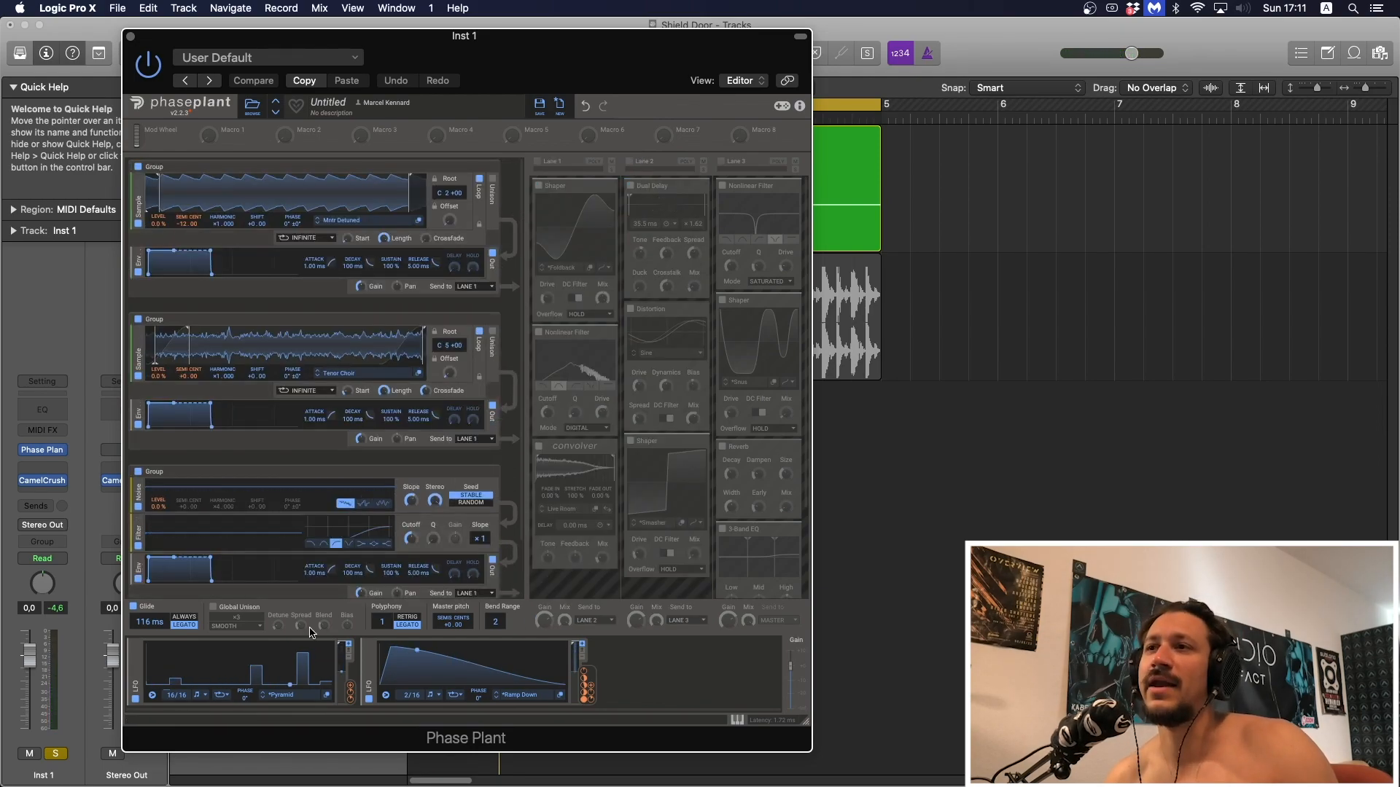
left_click(326, 695)
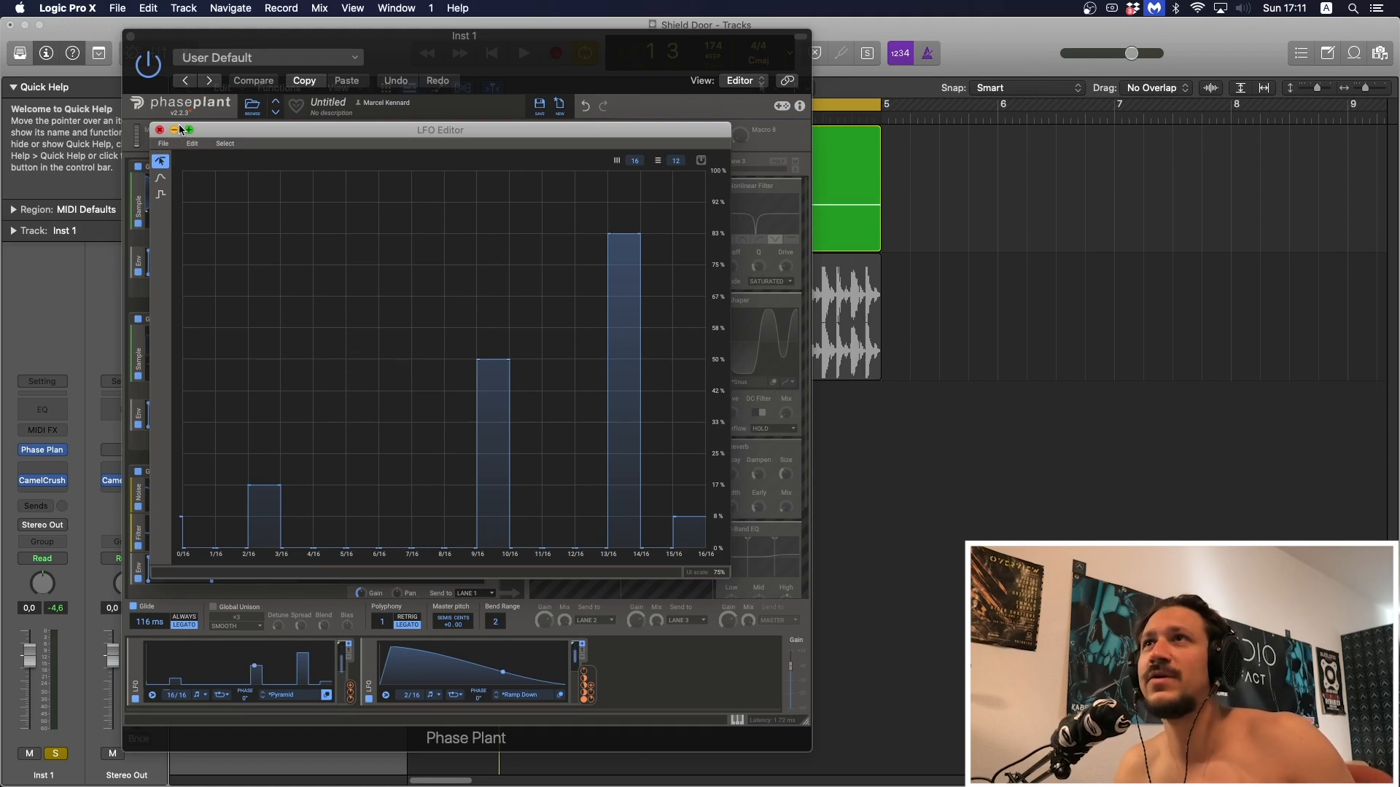
left_click(162, 194)
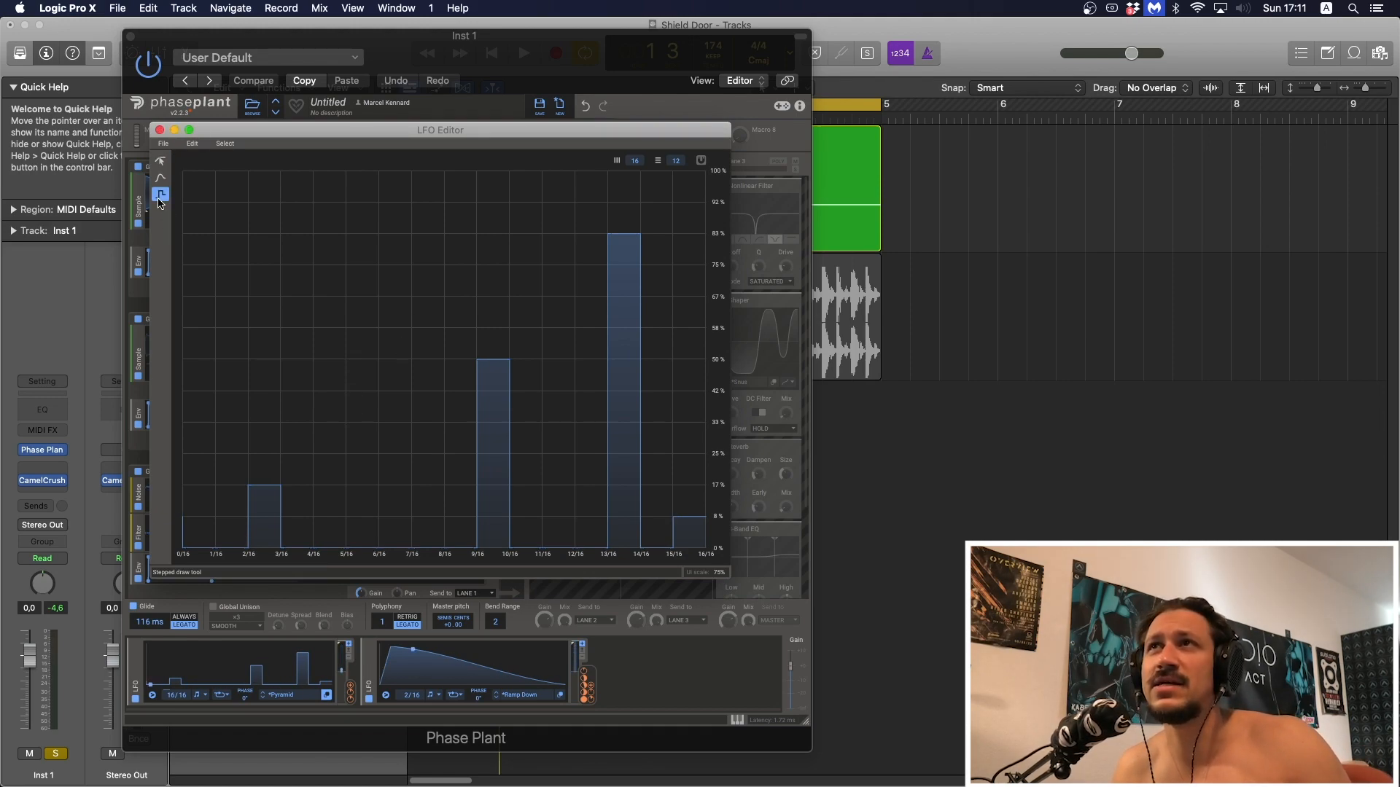
mouse_move(376, 429)
left_mouse_down()
mouse_move(371, 389)
mouse_move(394, 416)
left_mouse_up()
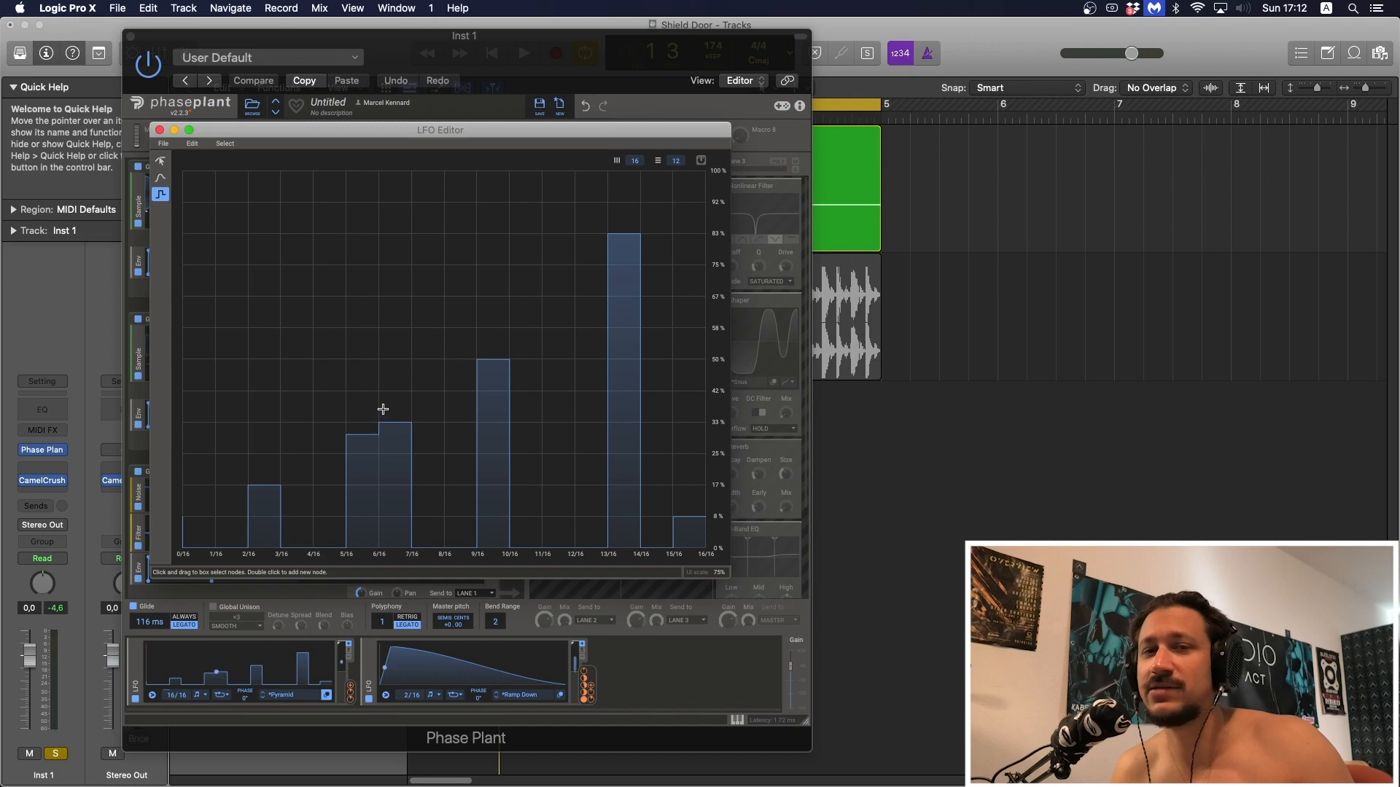
mouse_move(359, 313)
left_mouse_down()
mouse_move(361, 555)
mouse_move(400, 538)
mouse_move(403, 565)
left_mouse_up()
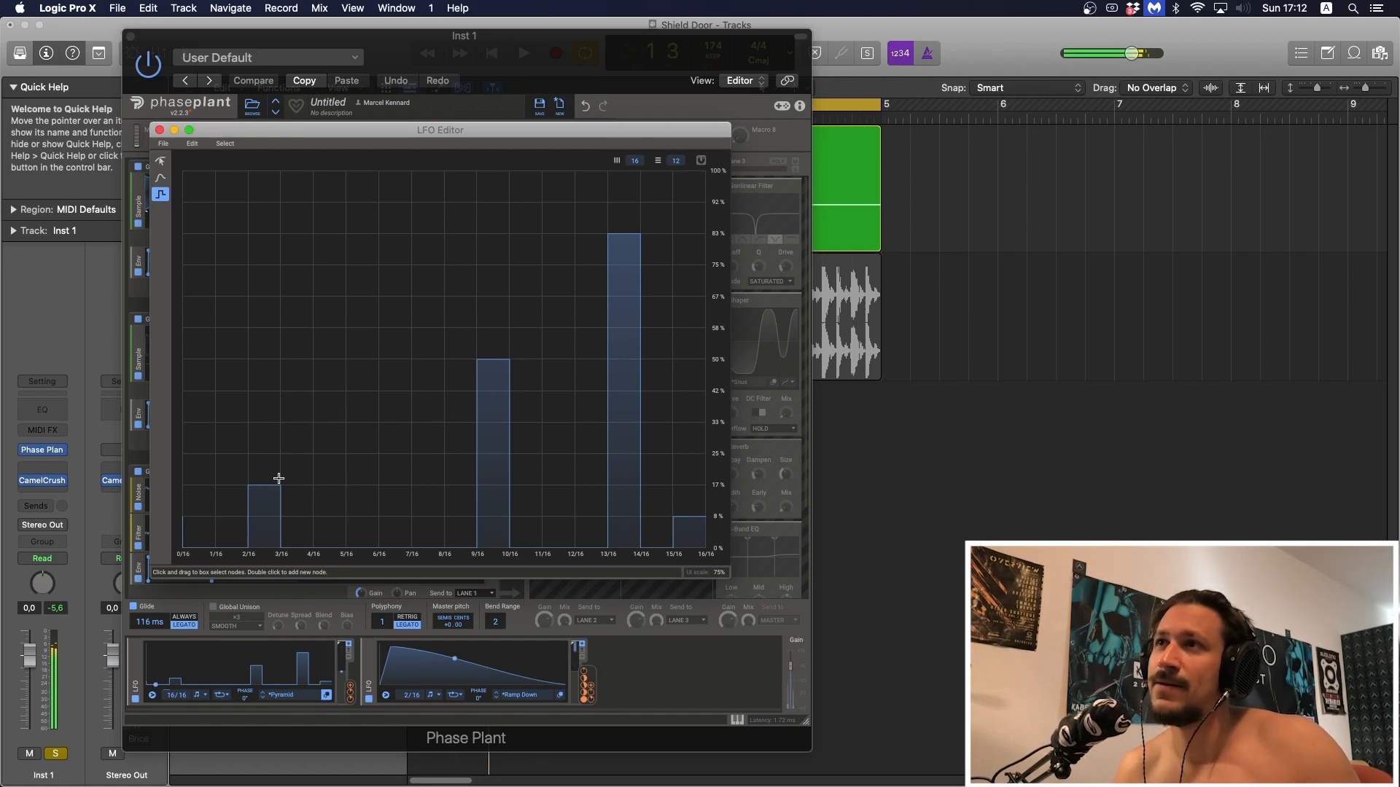
- Try replacing the Pyramid LFO's 9/16 step with a 33% step at 6/16, and that with a 58% step at 10/16
left_click(394, 422)
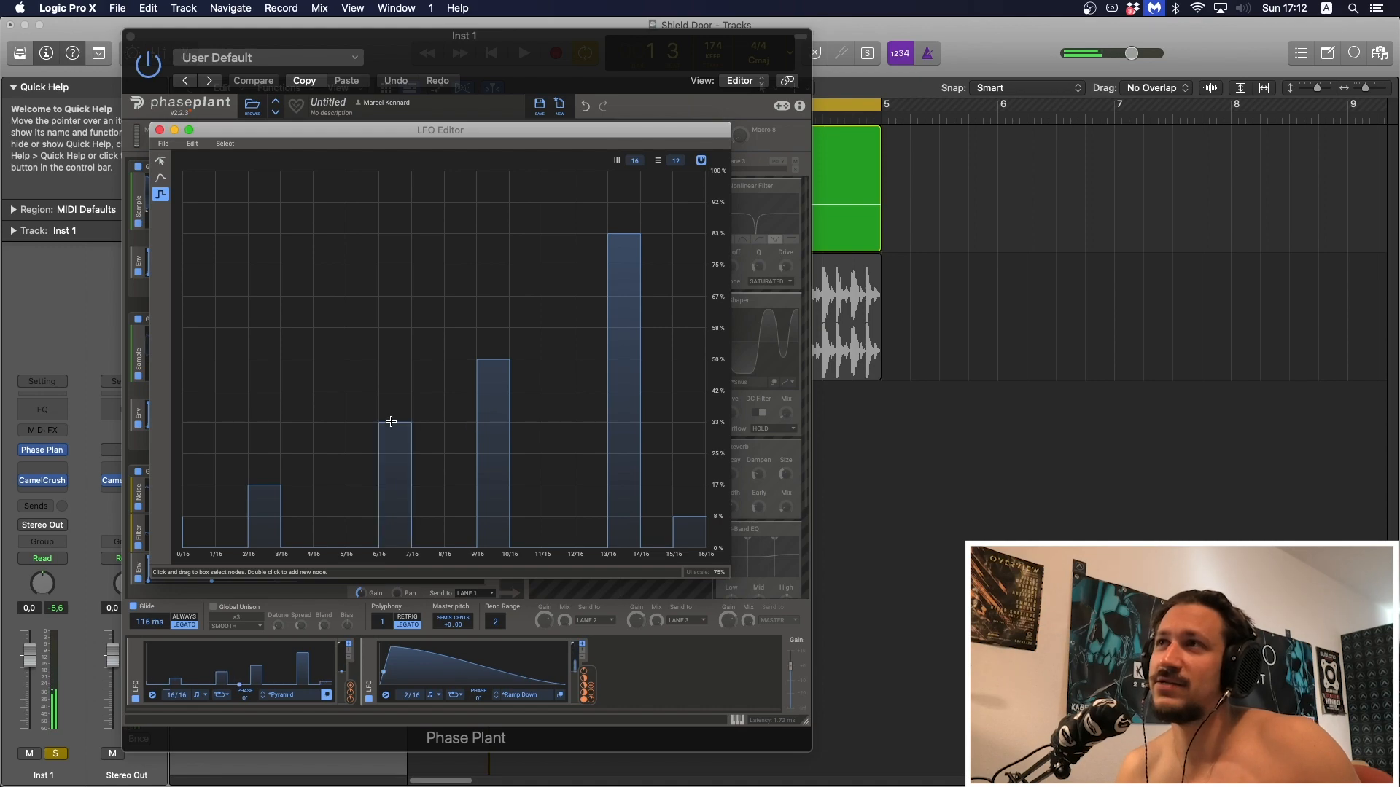
left_click(495, 373)
double_click(495, 374)
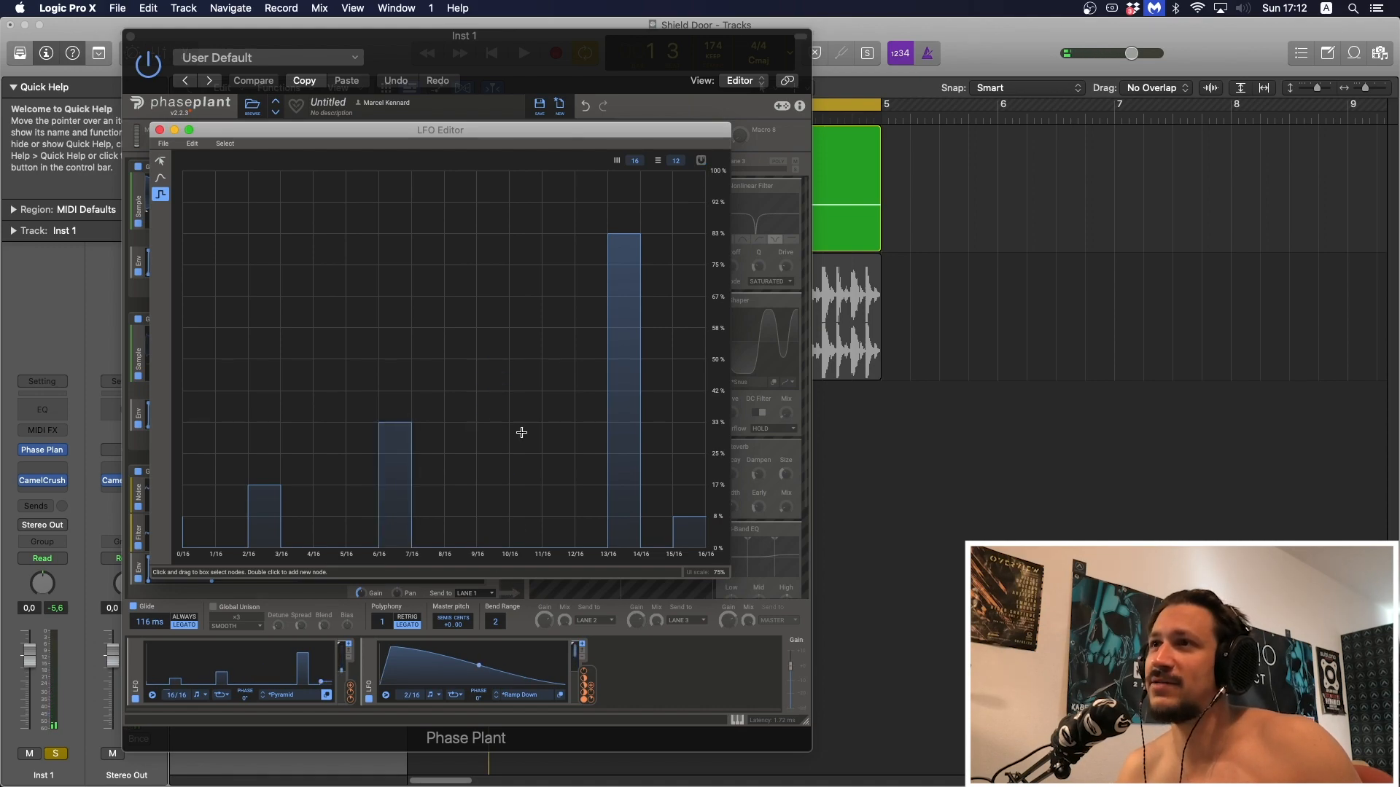
key("space")
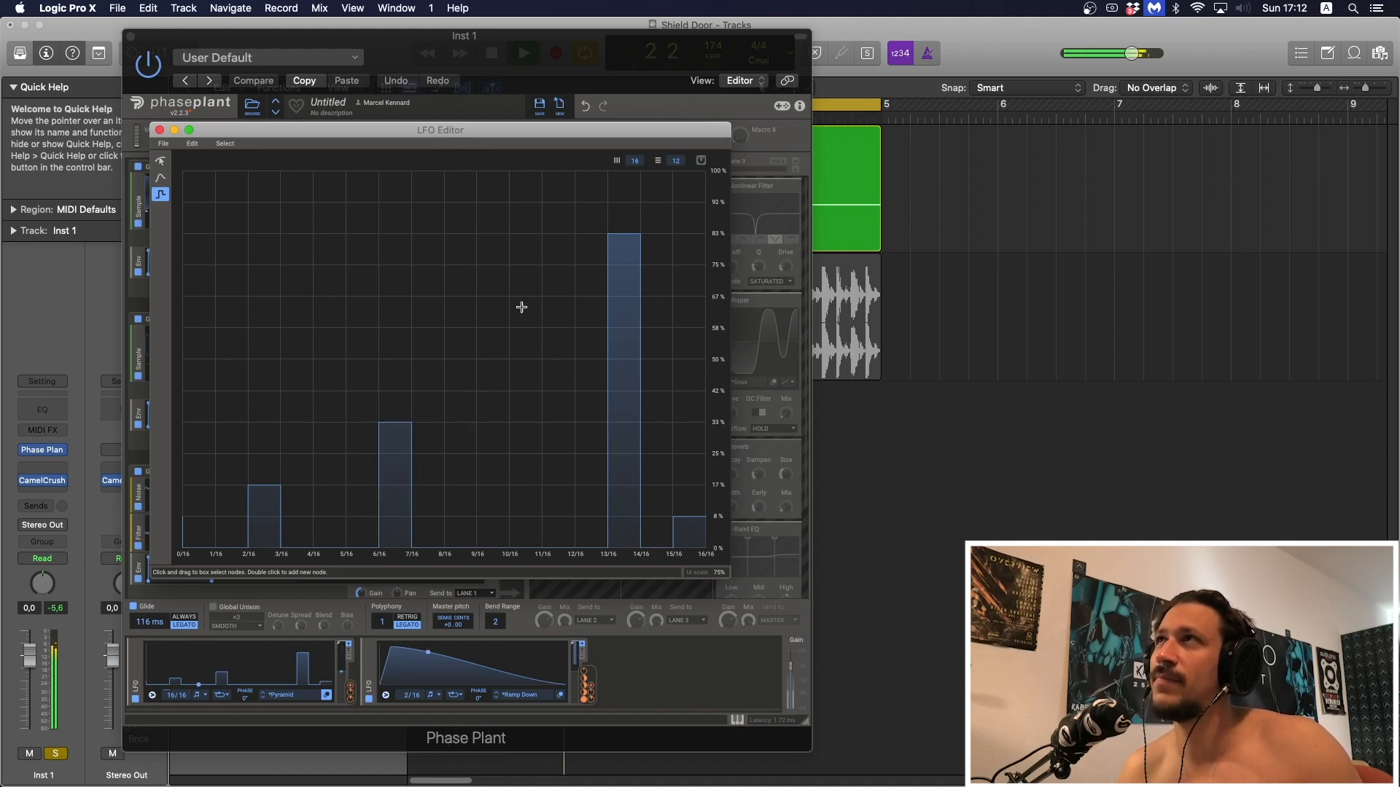
left_click(515, 330)
left_click_drag(385, 441, 398, 550)
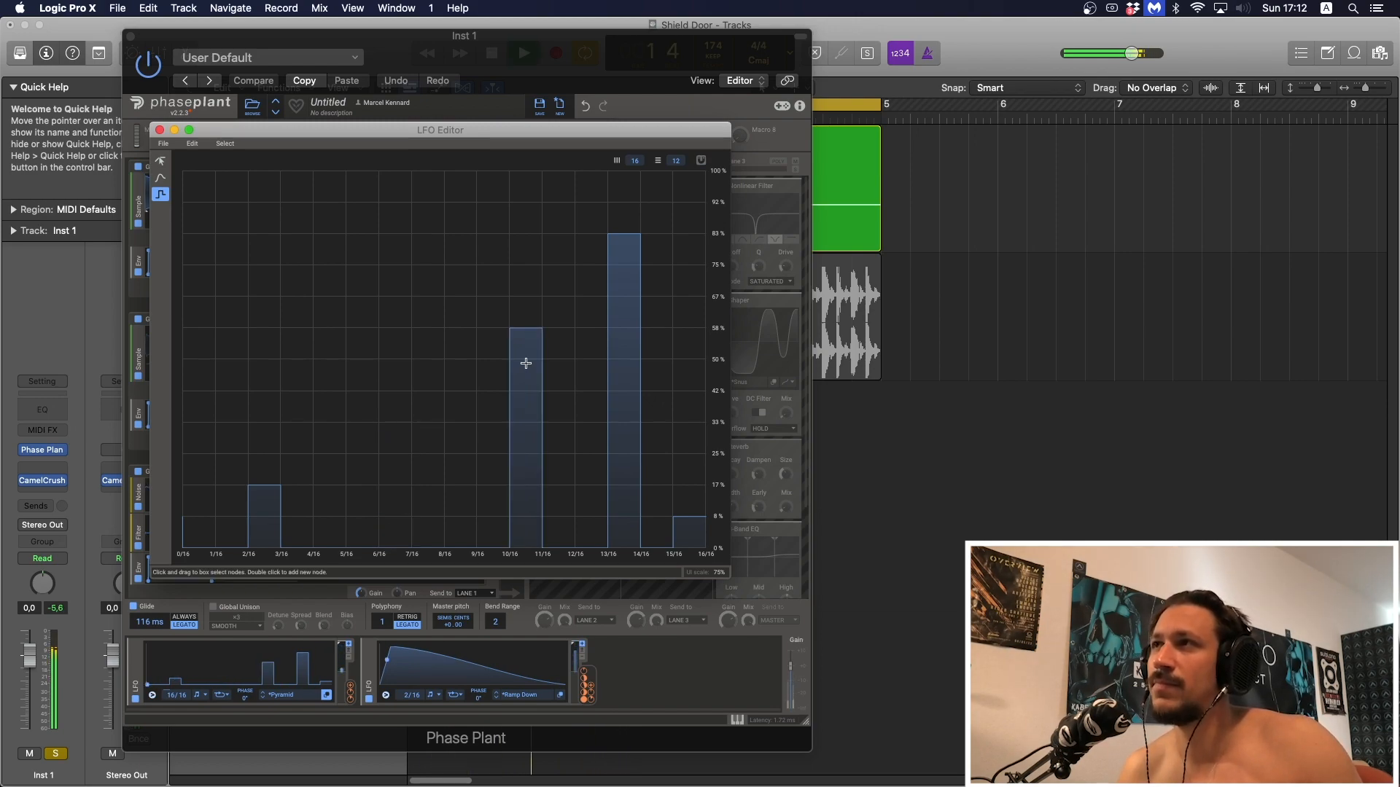
- Draw 58% steps at 9/16 and 8/16 in the Pyramid LFO and clear the step at 10/16
left_click(491, 335)
double_click(525, 340)
key("space")
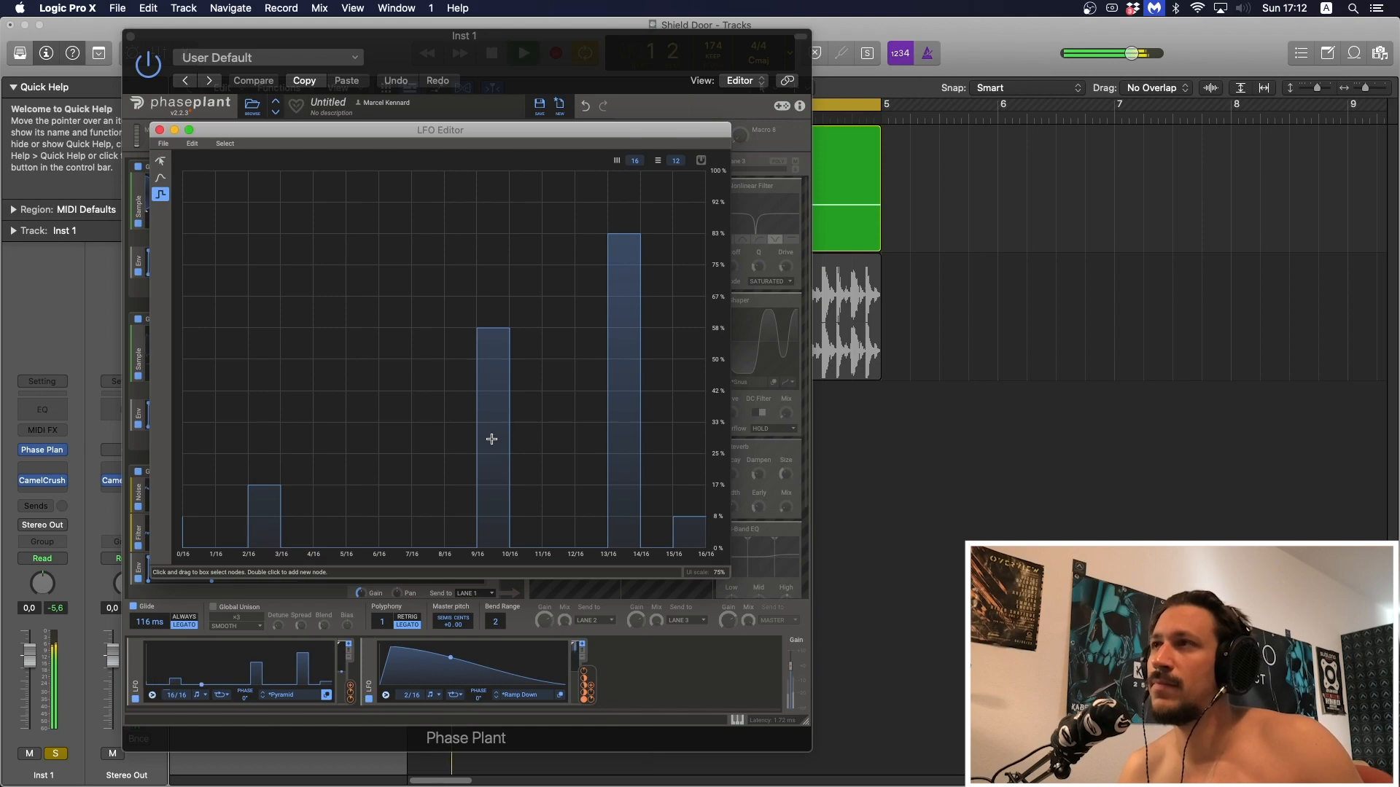
left_click(465, 341)
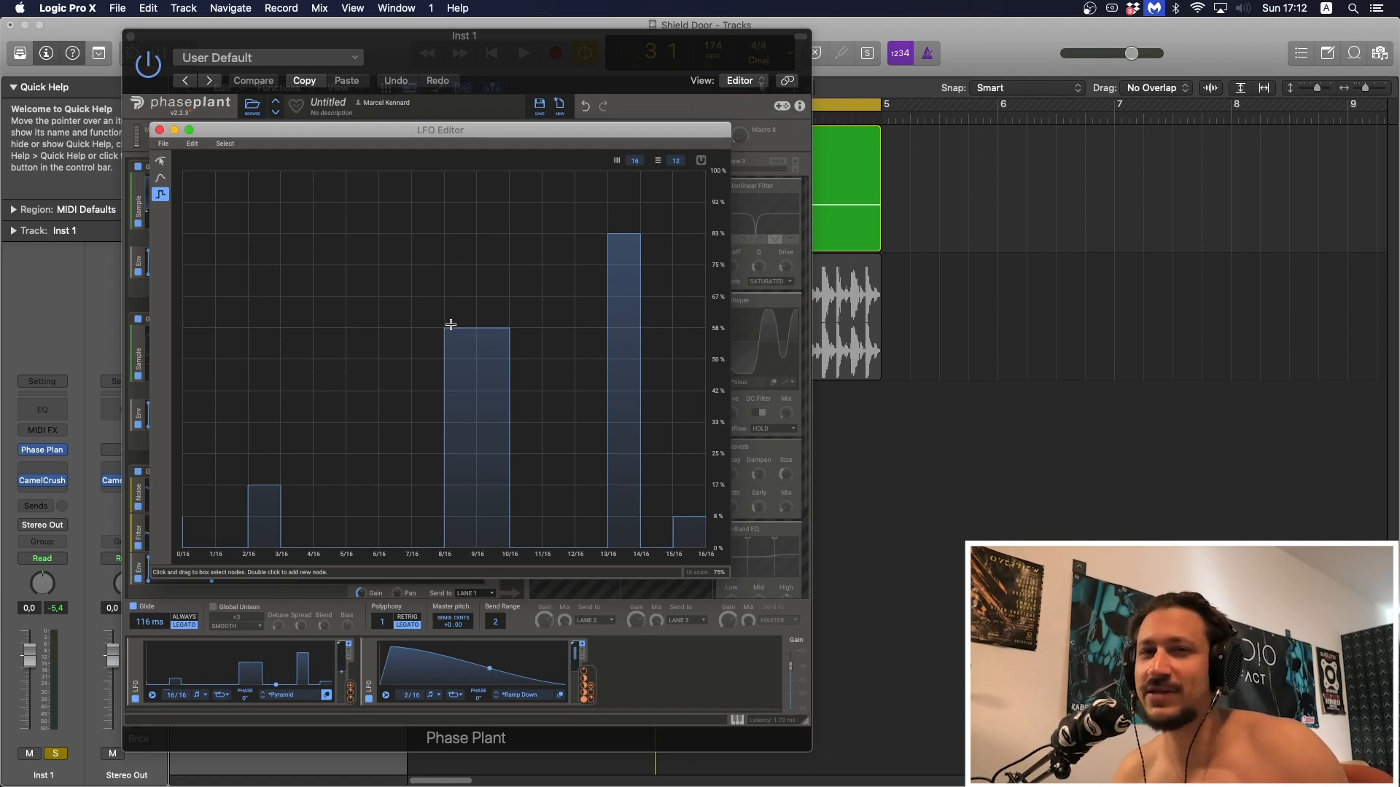
- Add an 83% step at 12/16 and a 17% step at 3/16 while the loop plays, and close the LFO editor
key("space")
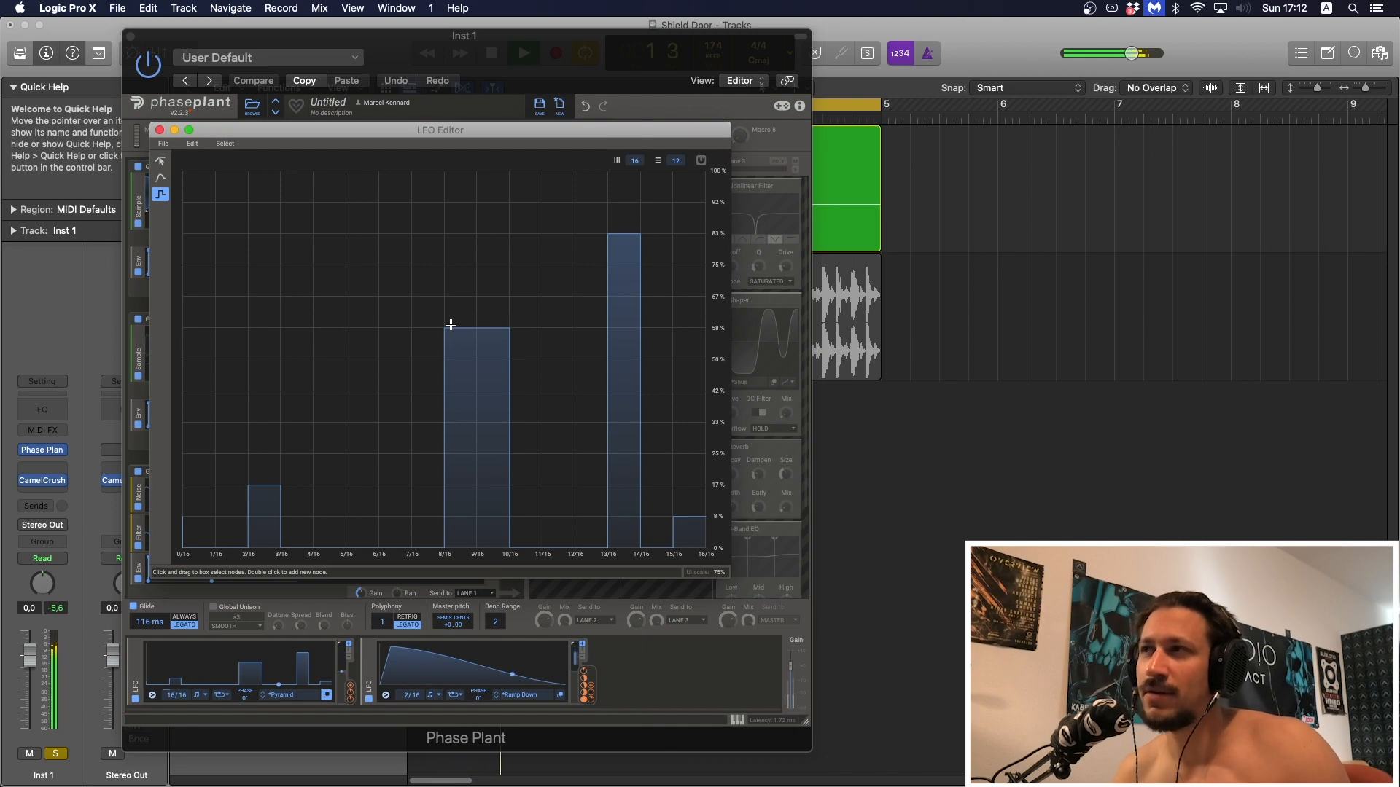
left_click(583, 239)
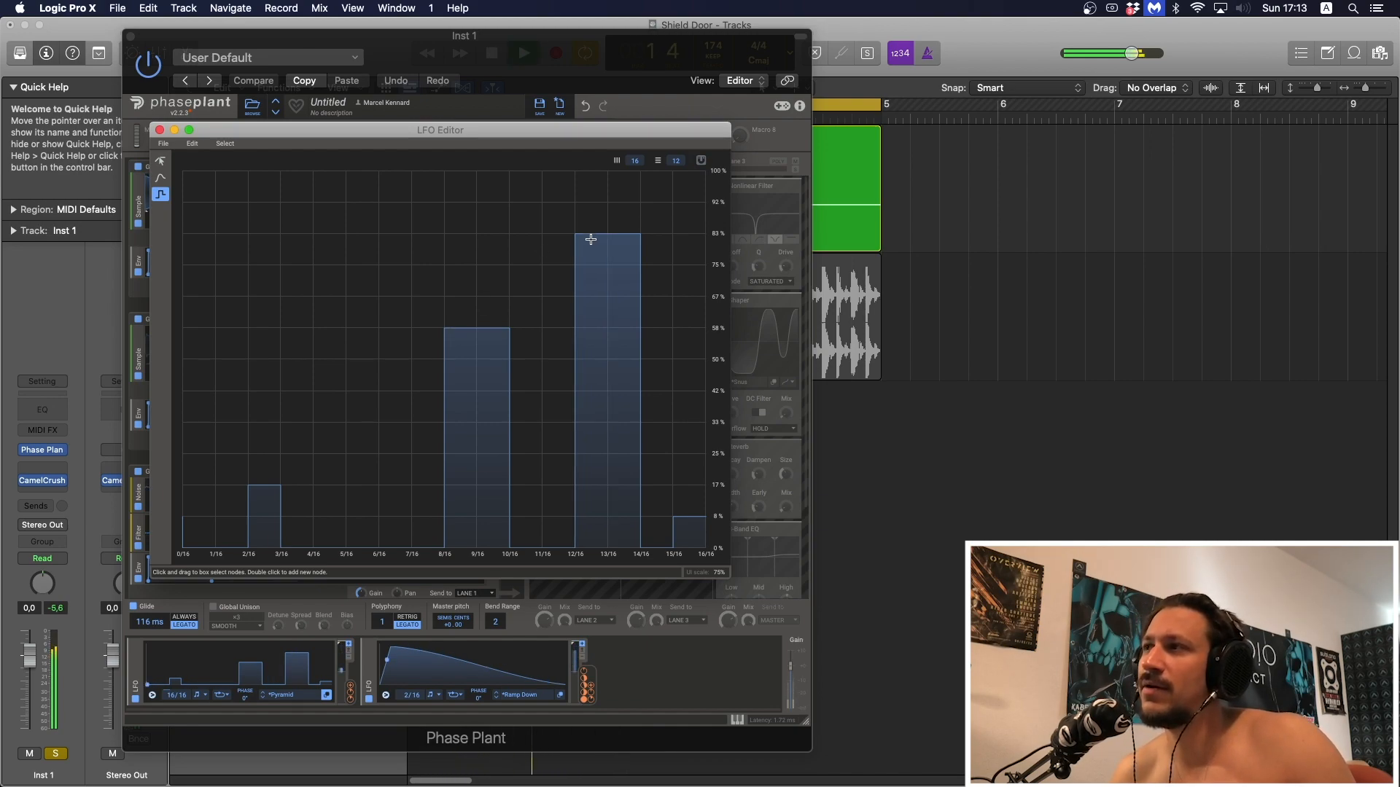
left_click(305, 489)
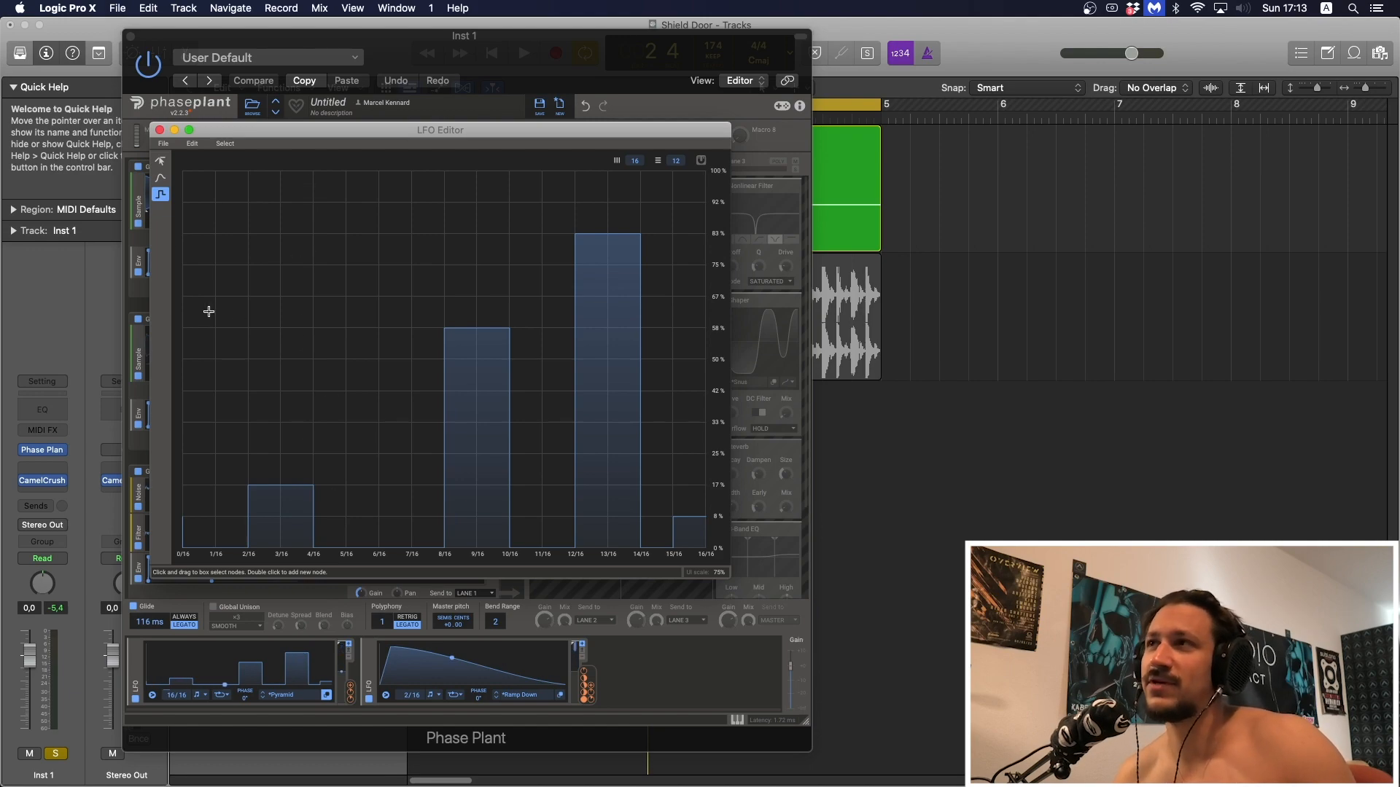
left_click(159, 131)
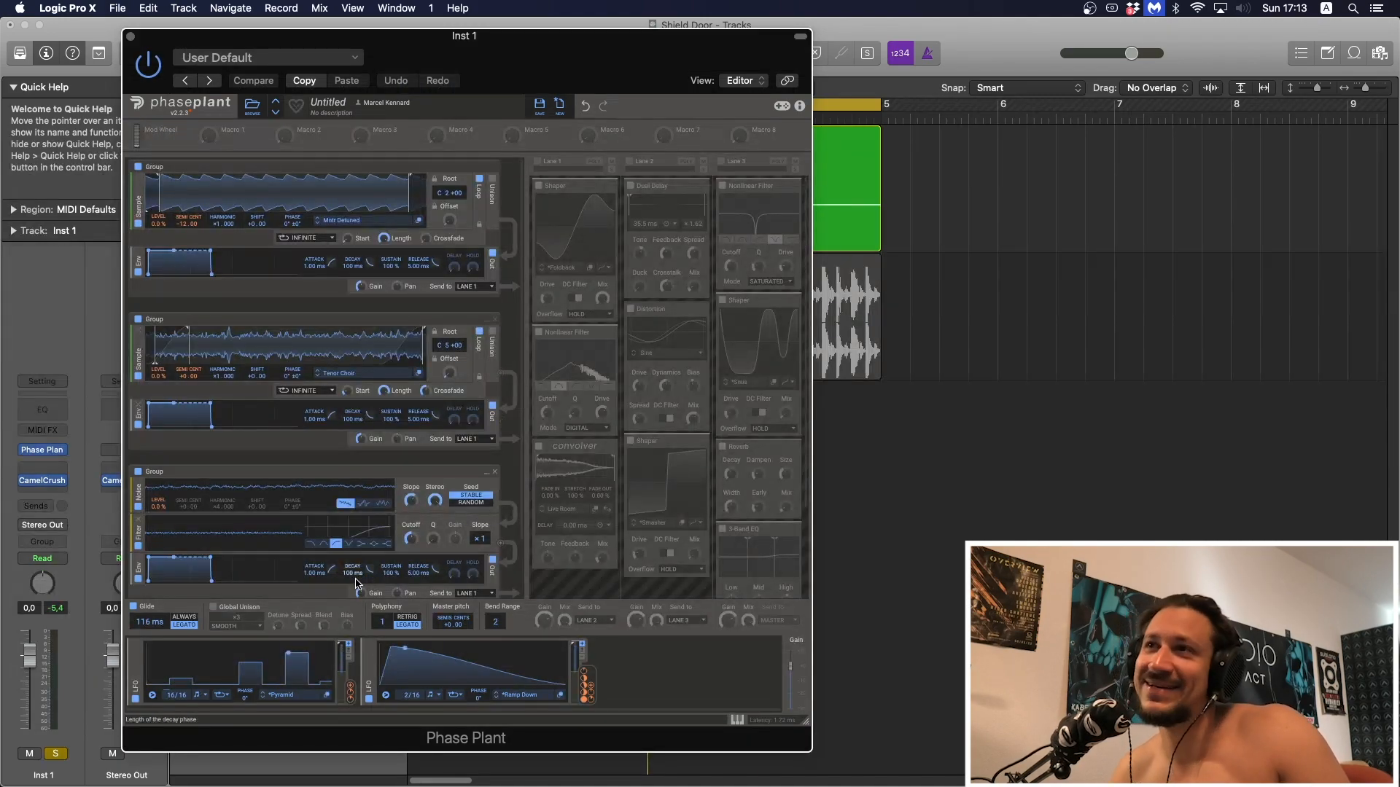
- Enable lane 1 with its Nonlinear Filter and Convolver bypassed, and play the loop to hear the Shaper alone
scroll(355, 583, "down", 2)
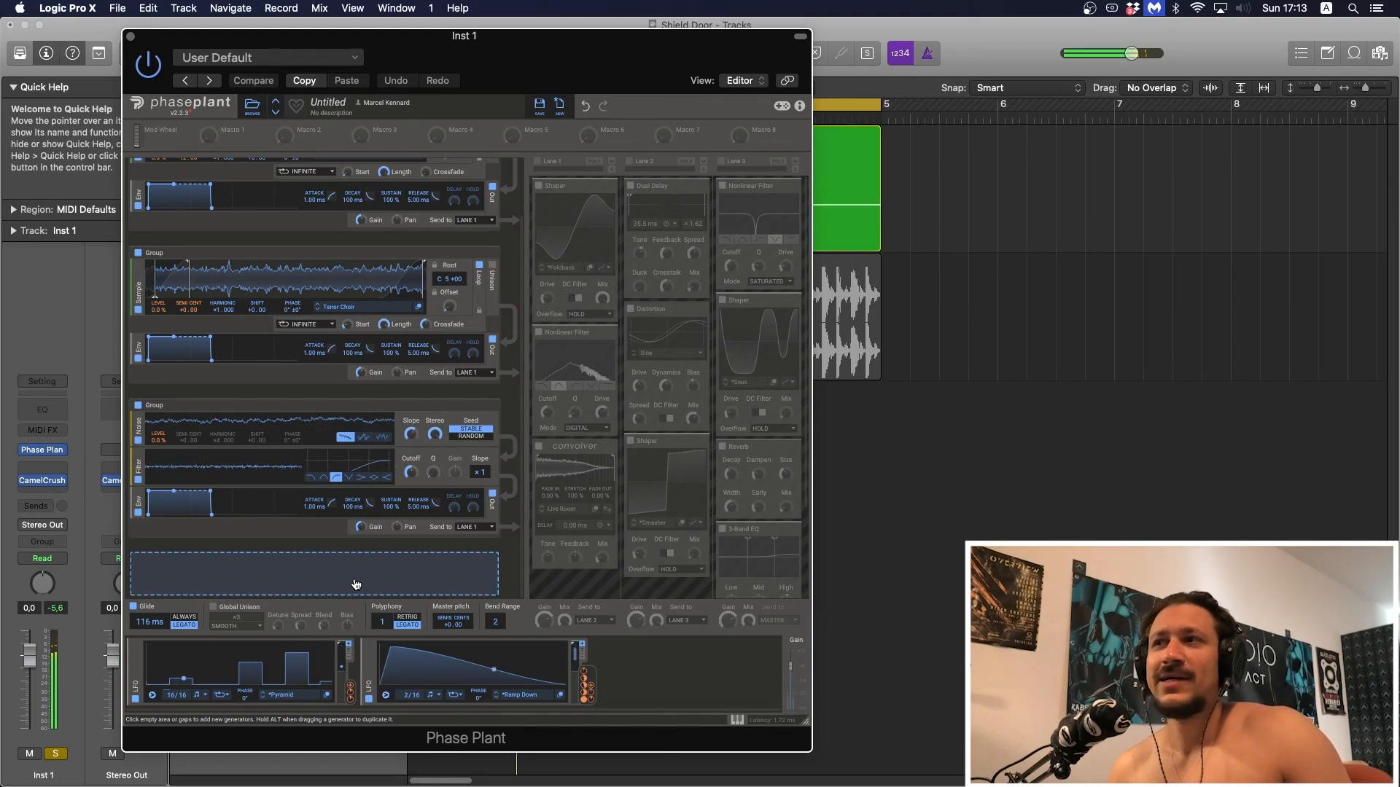
scroll(355, 583, "up", 2)
left_click(537, 162)
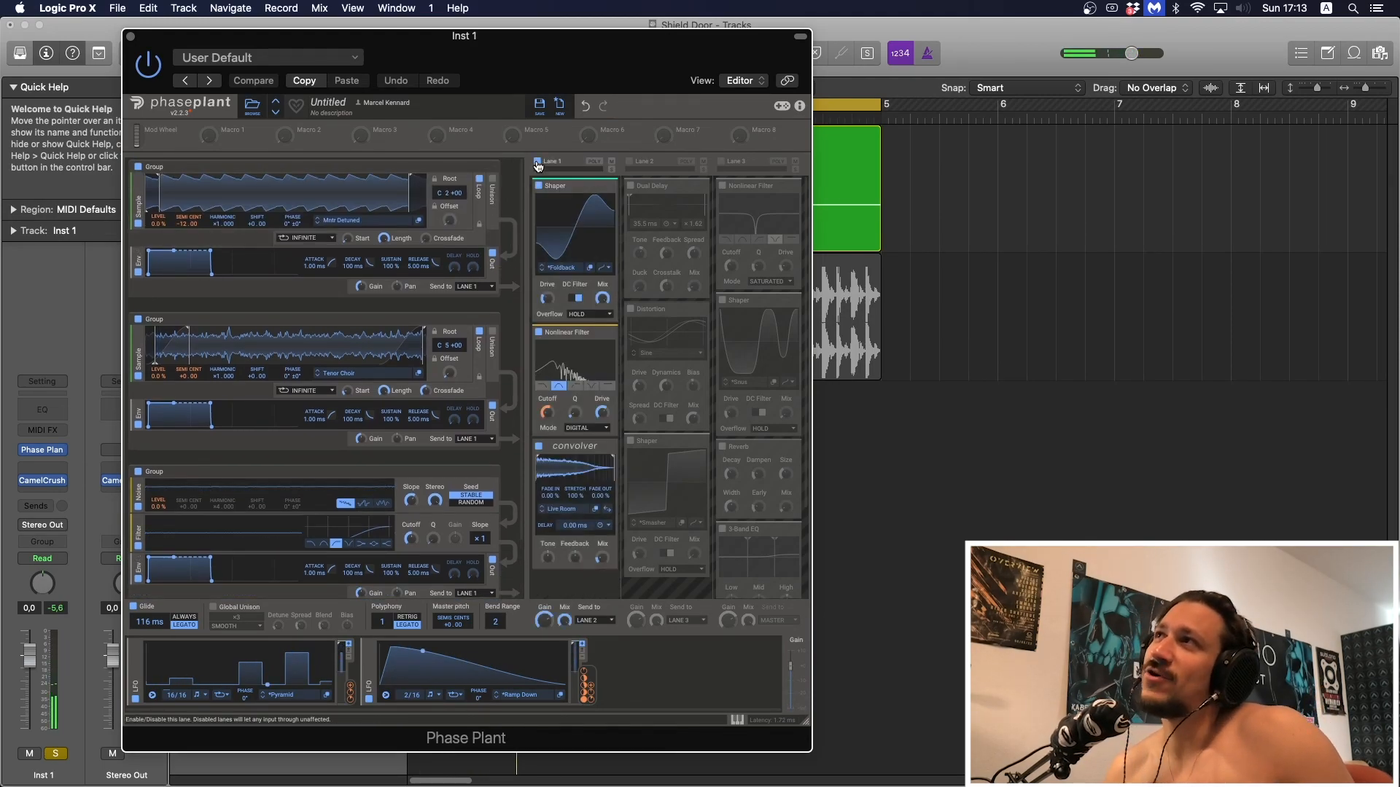
left_click(539, 333)
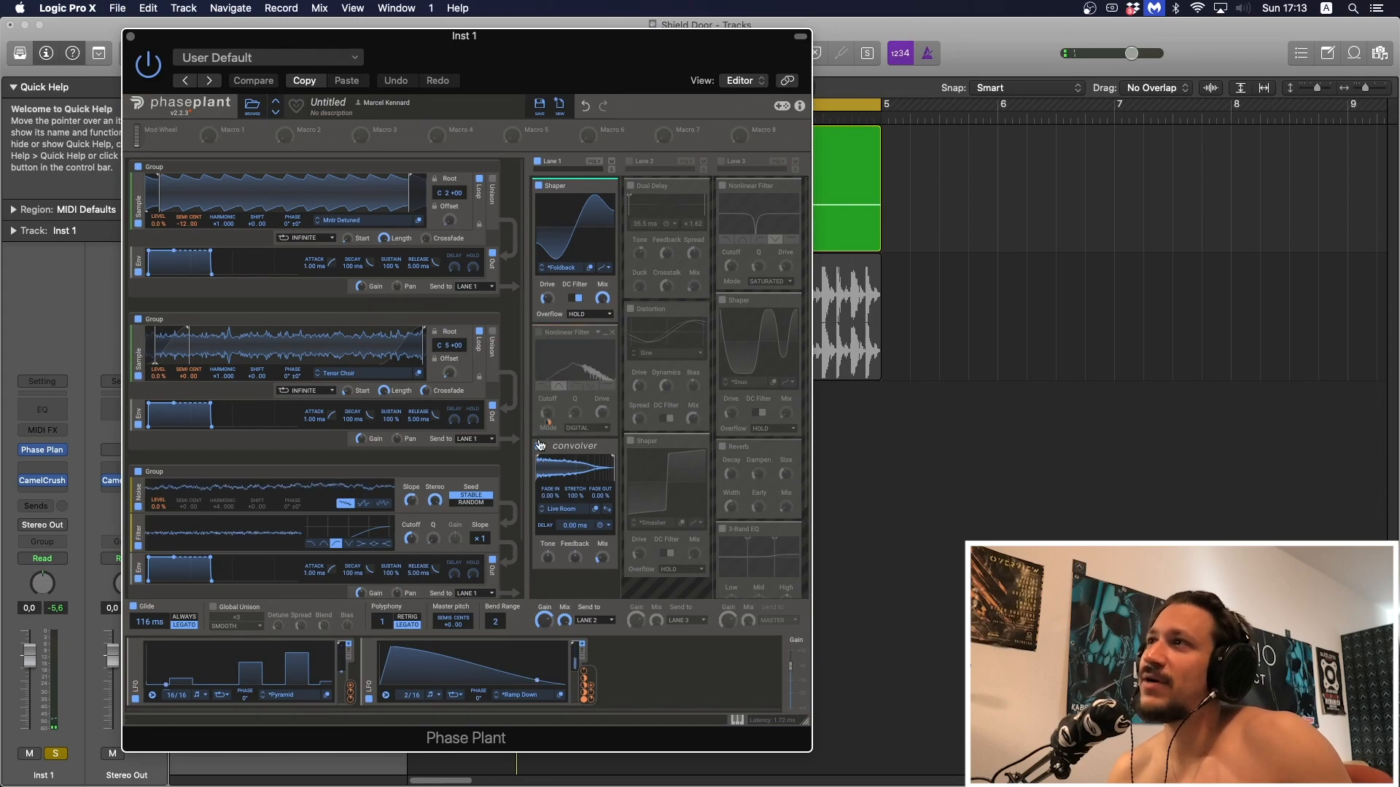
left_click(539, 445)
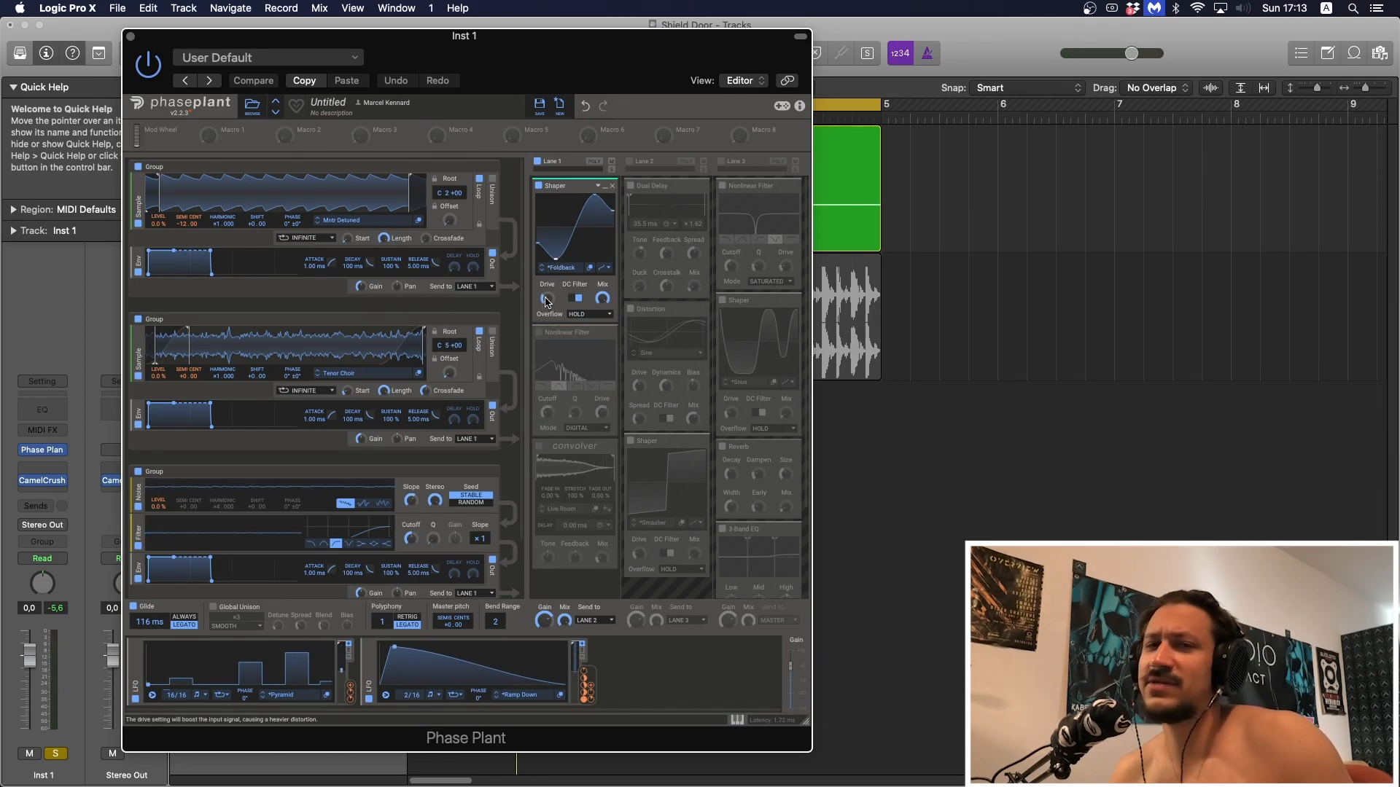
key("space")
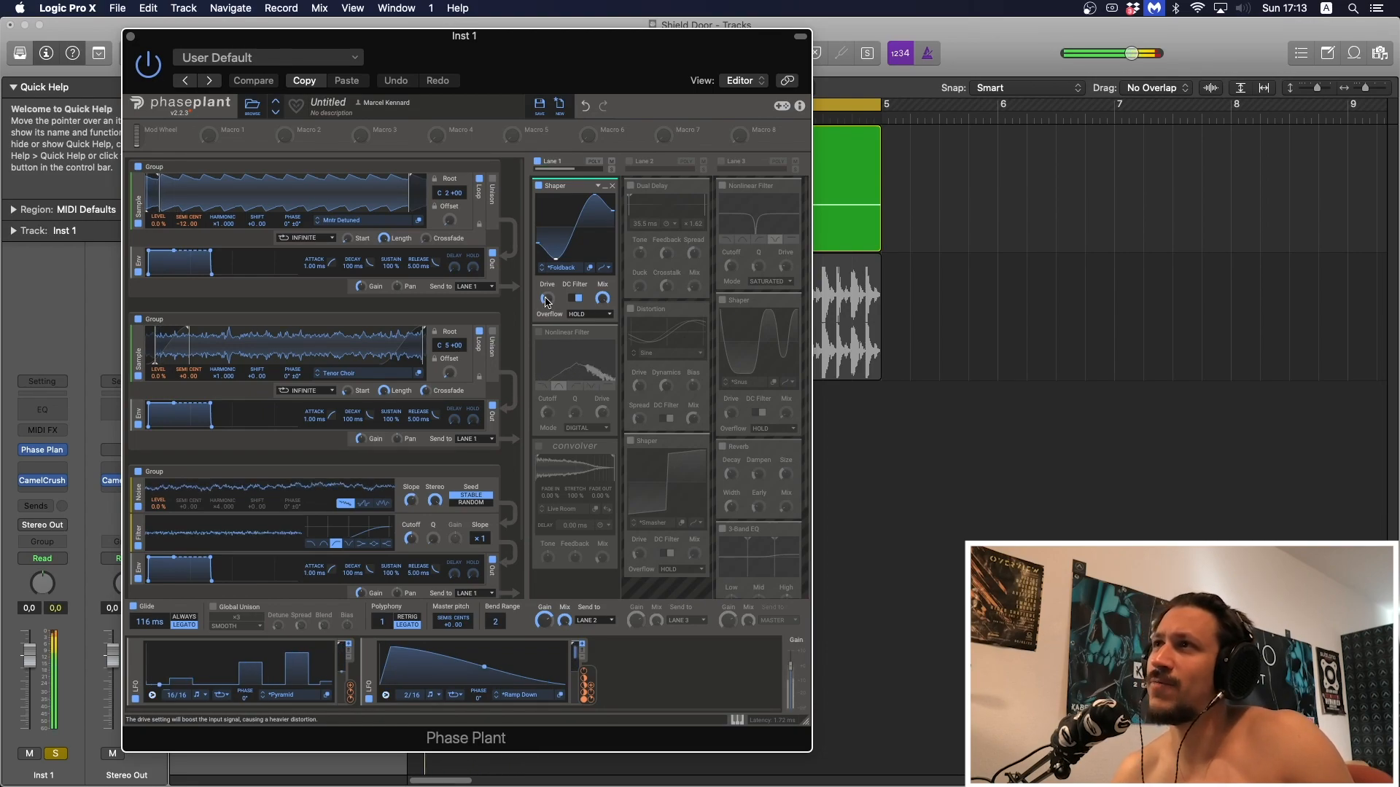
- Enable lane 1's Nonlinear Filter and review its mode options, keeping Digital selected
left_click(539, 334)
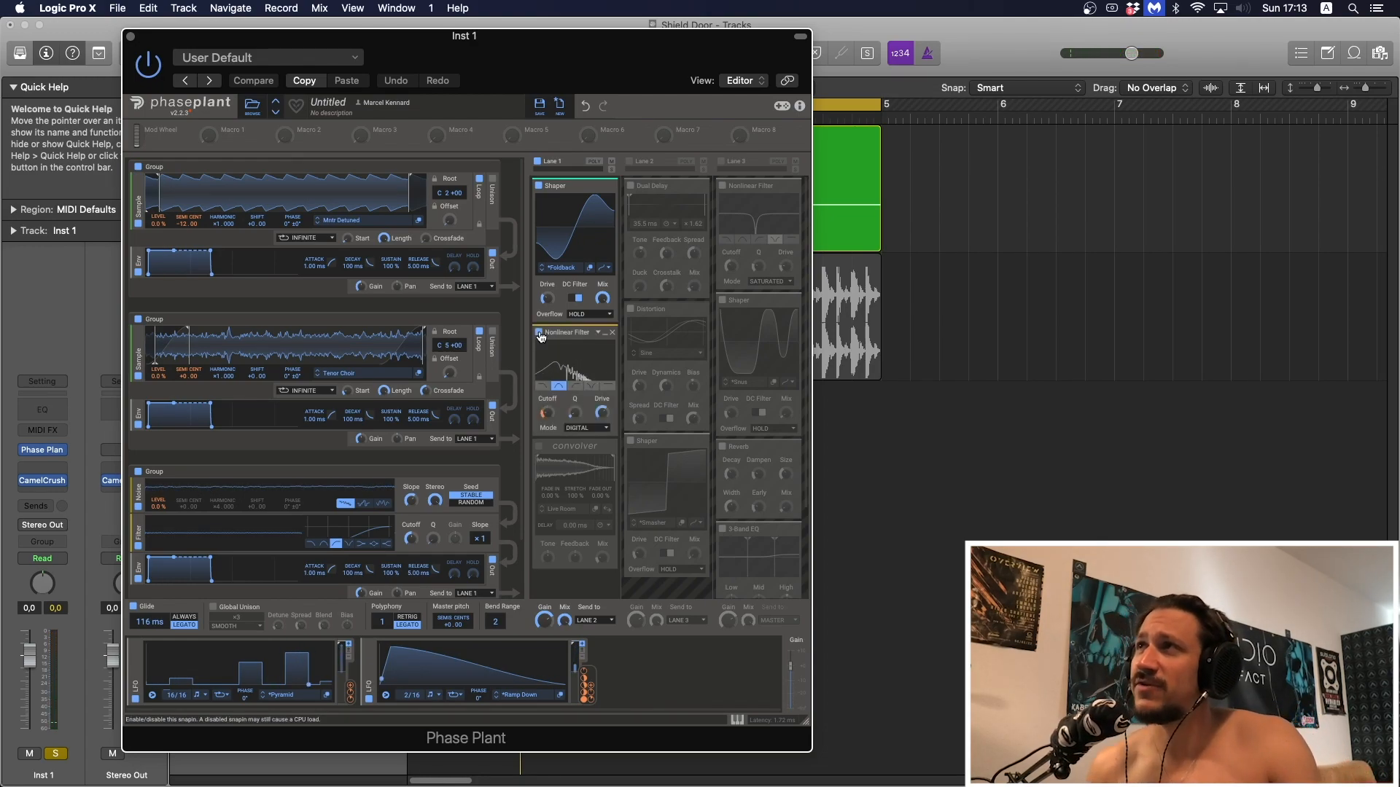
left_click(594, 429)
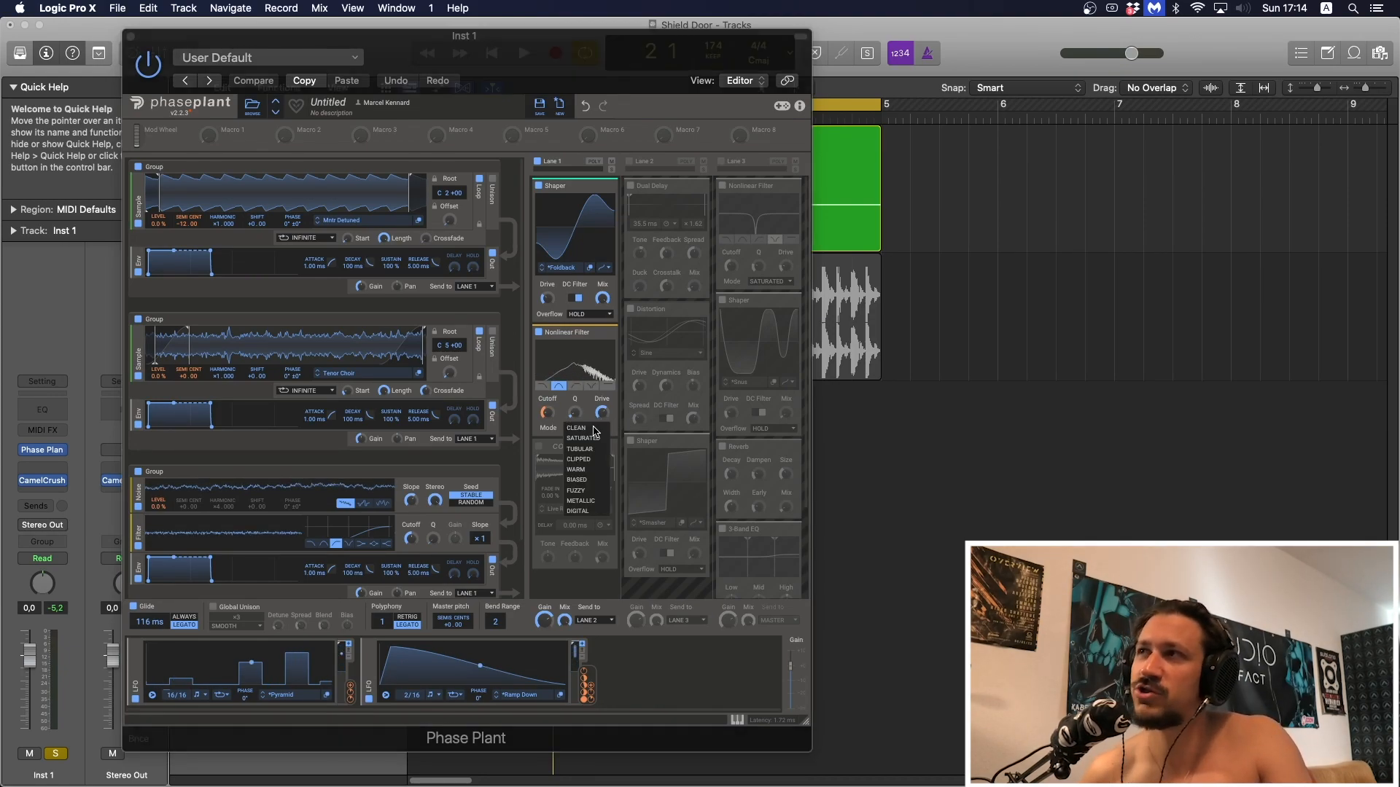
left_click(596, 513)
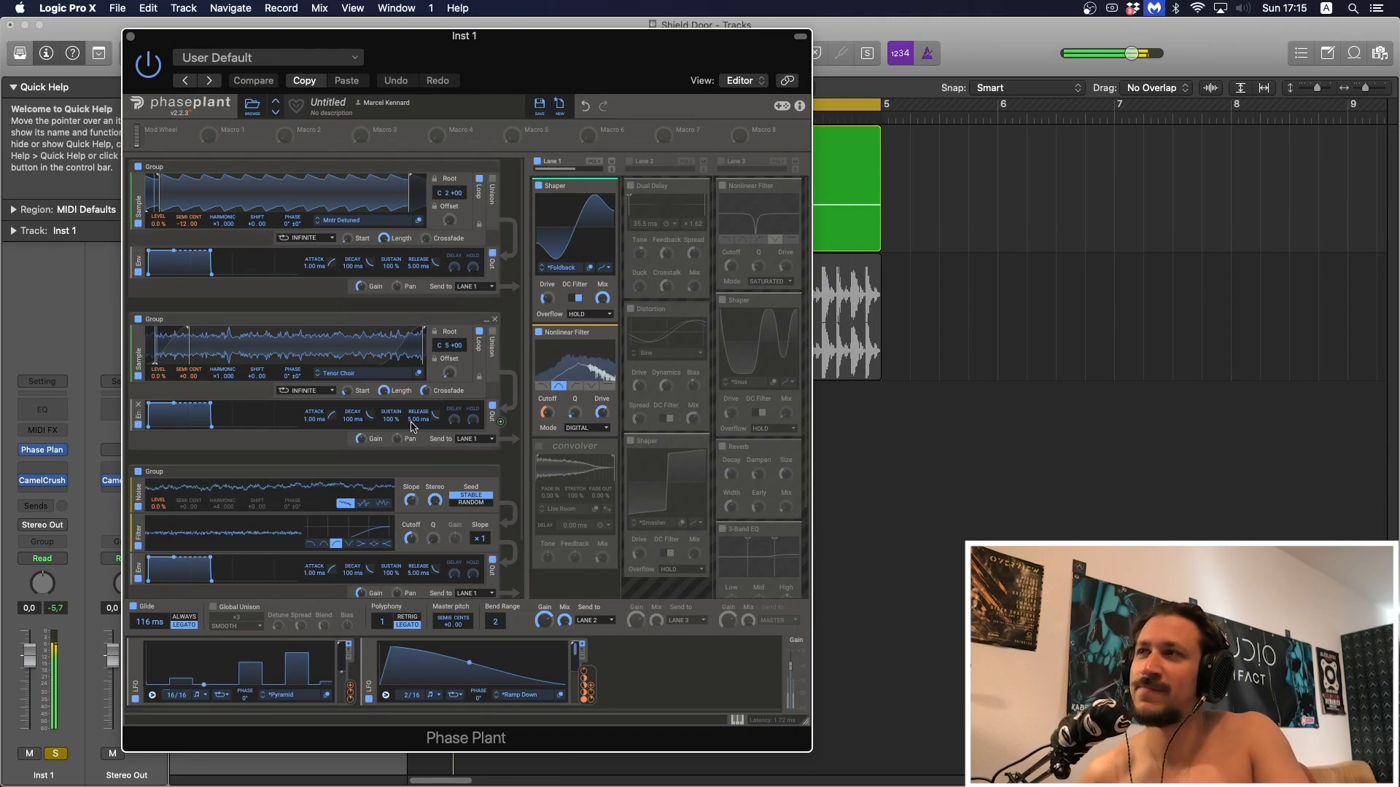
- Enable lane 1's Convolver and check its mix amount while playing the loop
left_click(538, 446)
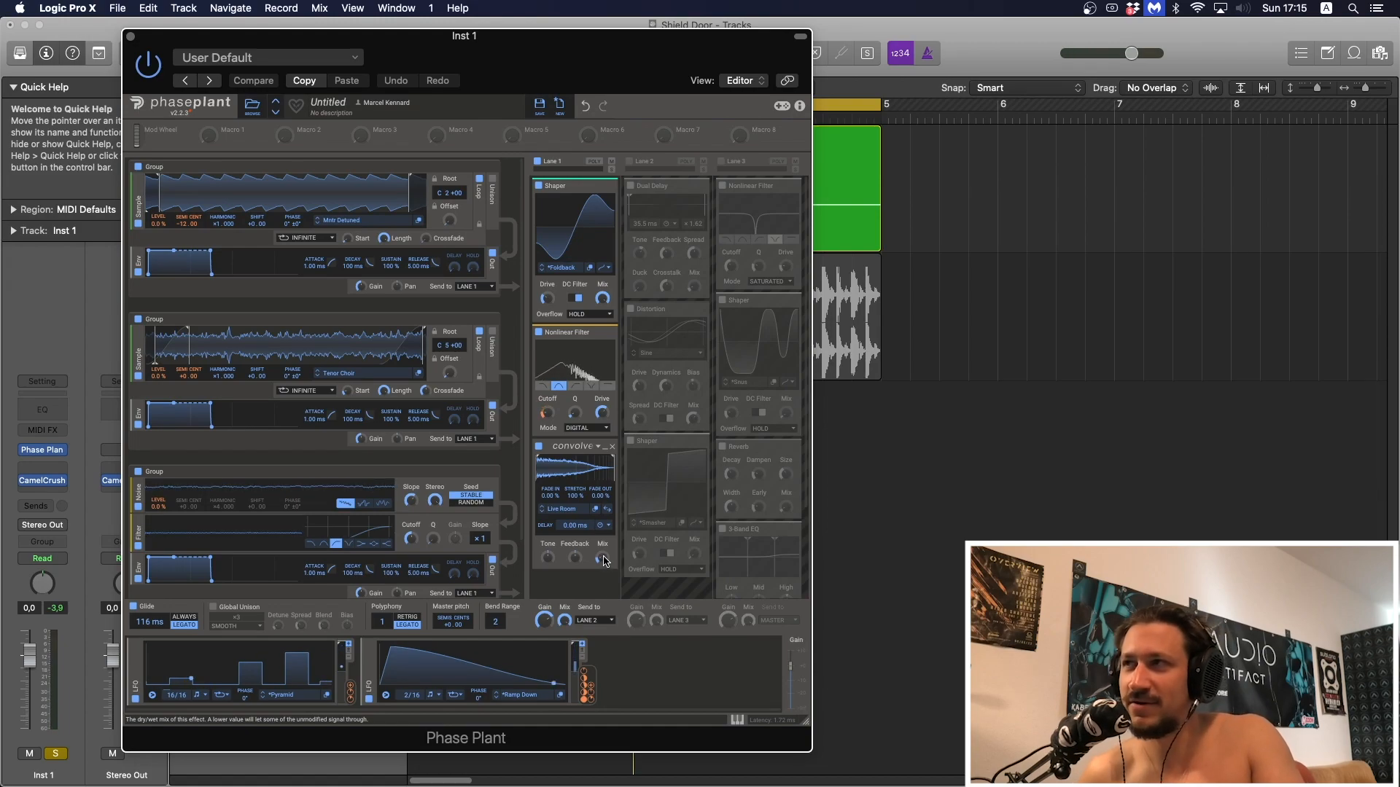
left_click_drag(604, 560, 604, 605)
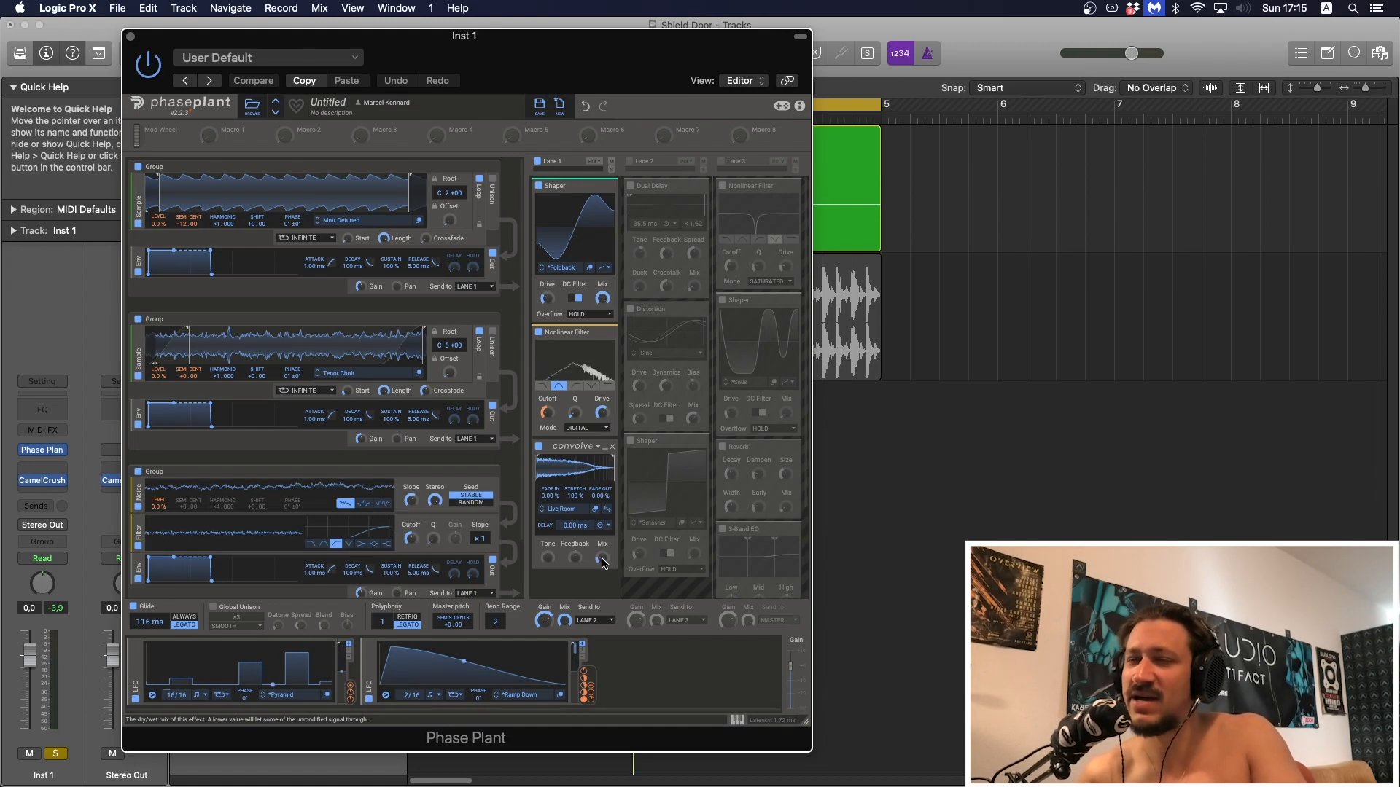
key("space")
left_click_drag(603, 559, 602, 558)
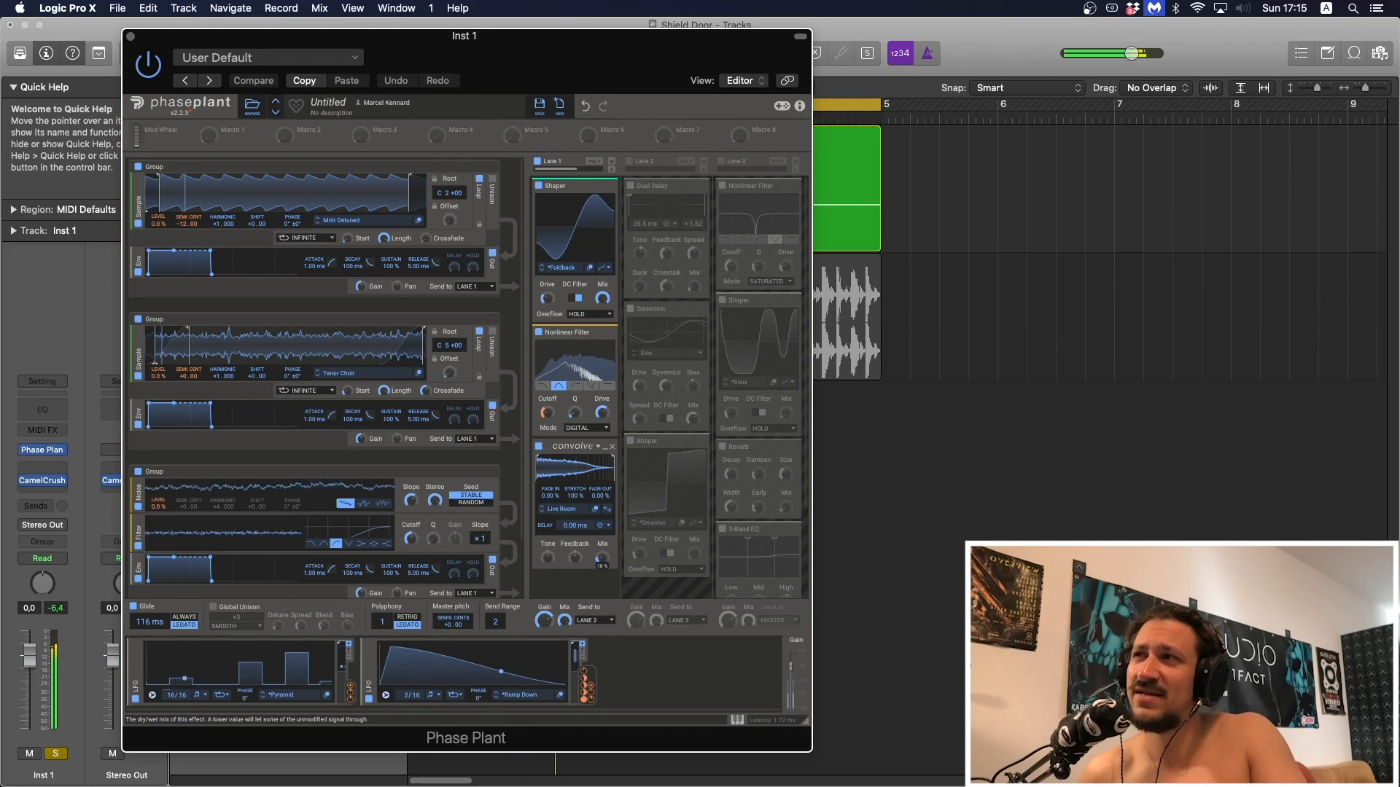
key("space")
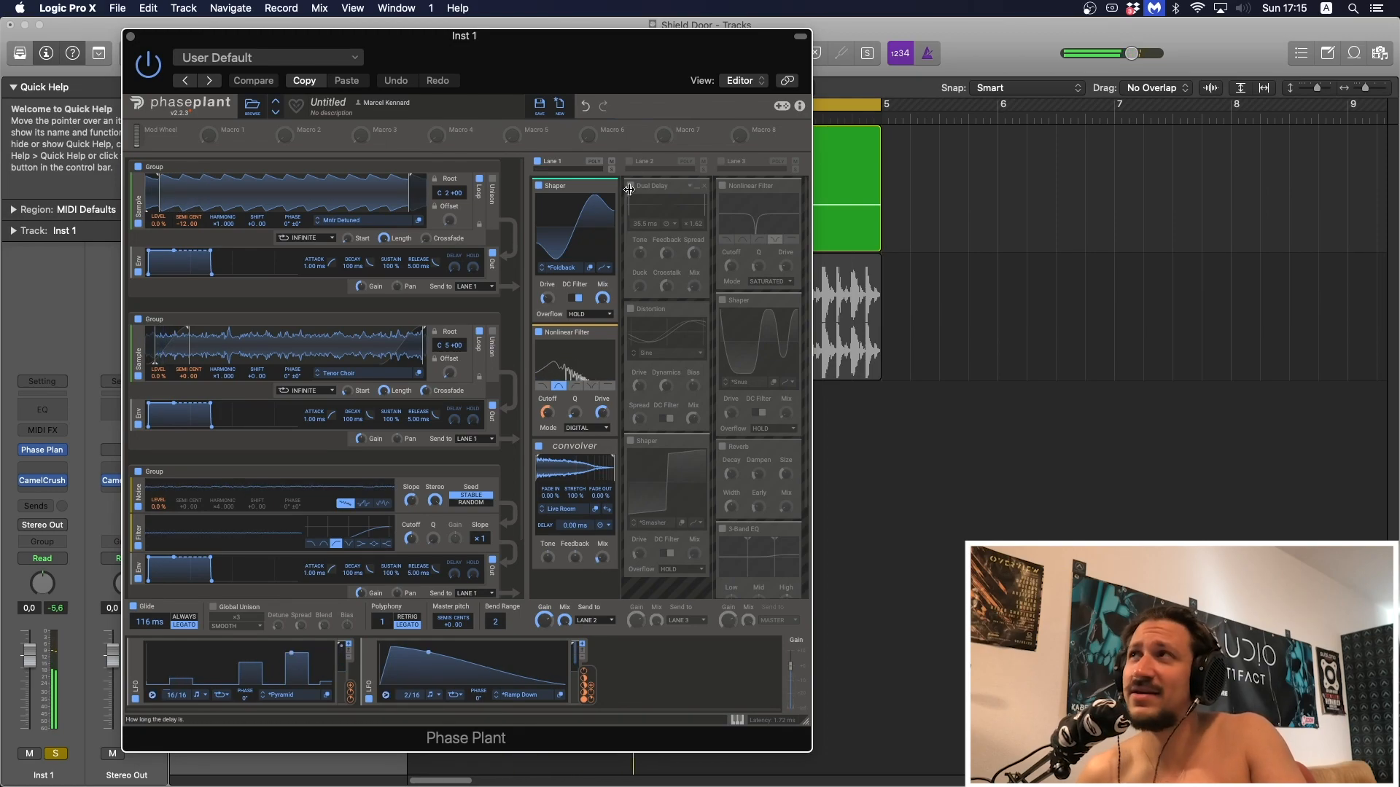
- Enable lane 2 to hear its Dual Delay, Distortion and Shaper in the patch
left_click(628, 162)
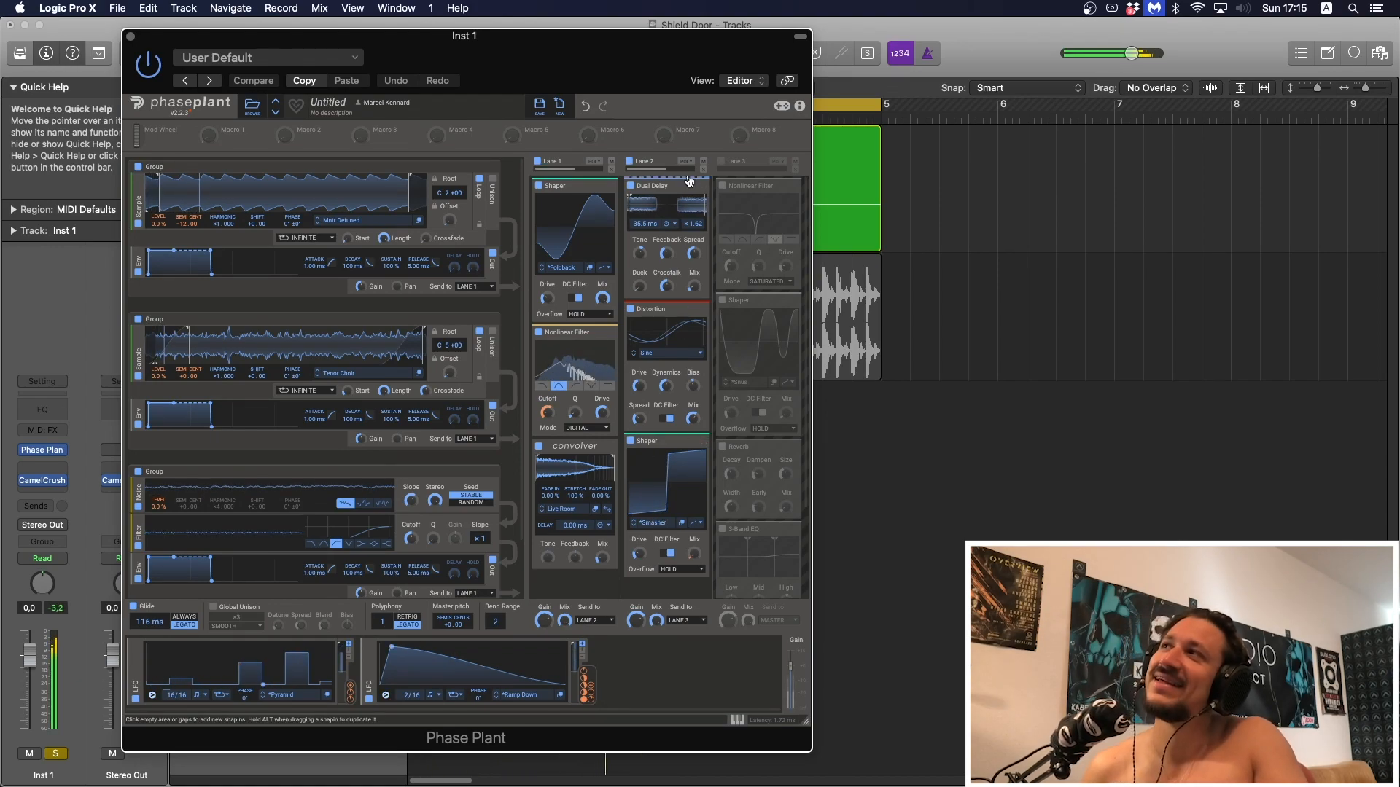
- Enable lane 3 and review its effects down to the 3-Band EQ, toggling the Nonlinear Filter off and back on to compare the sound
left_click(721, 162)
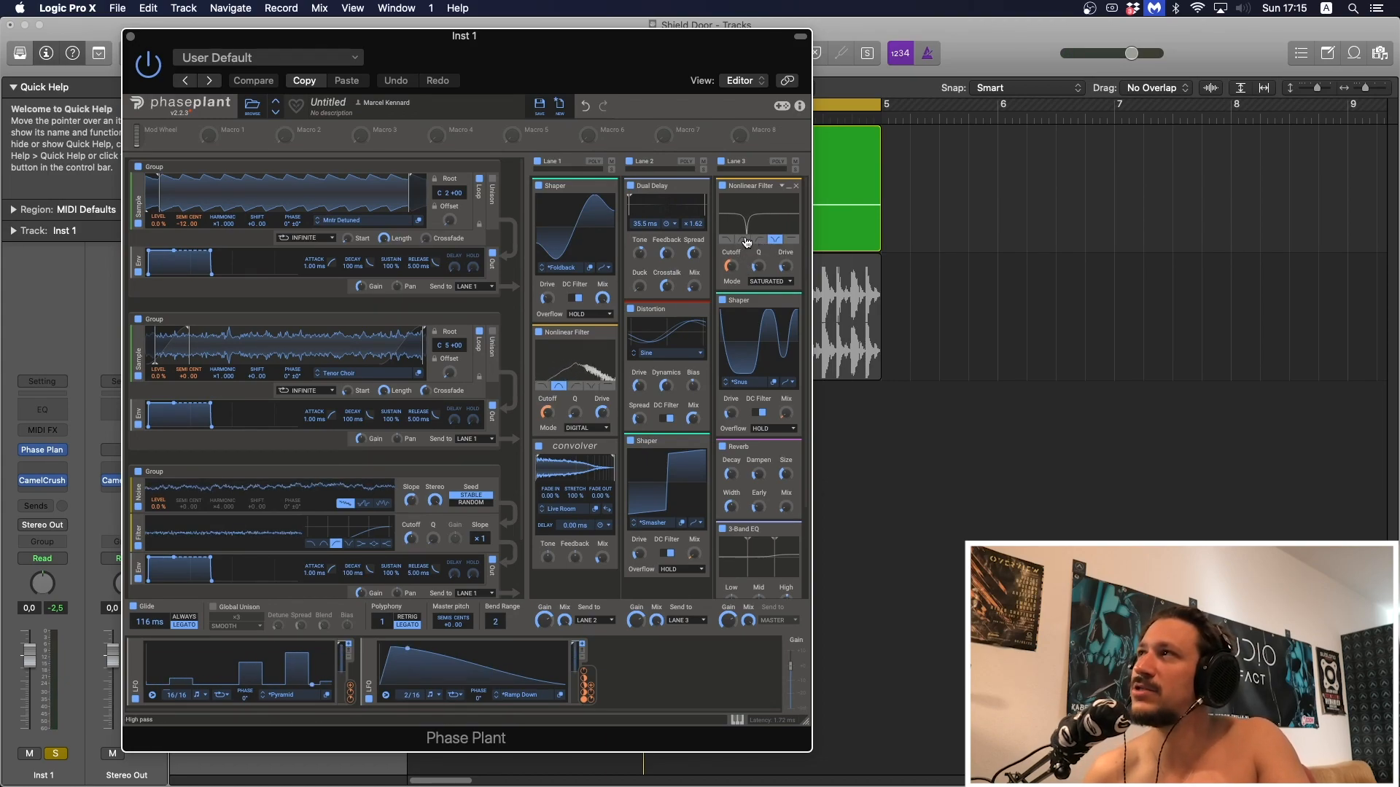
left_click(723, 187)
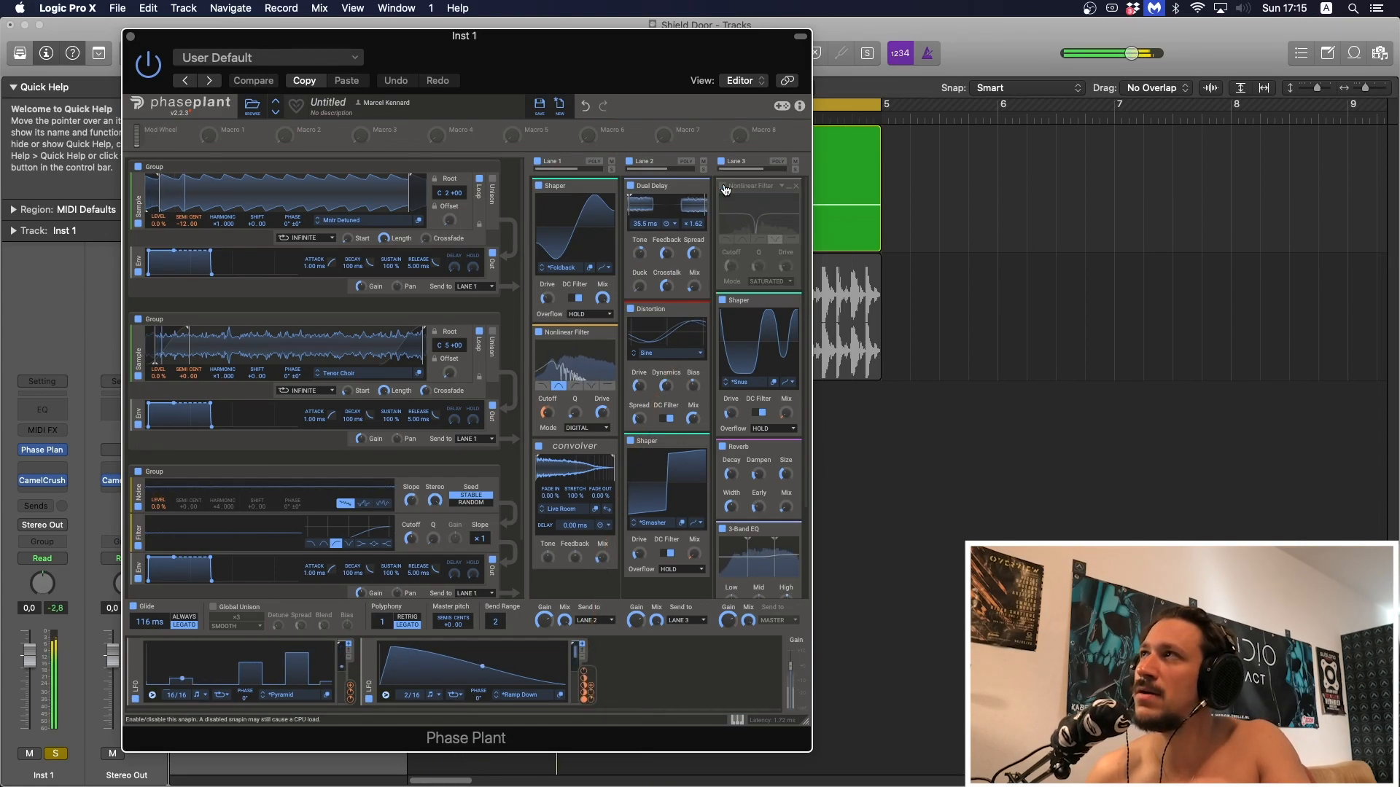
left_click(724, 188)
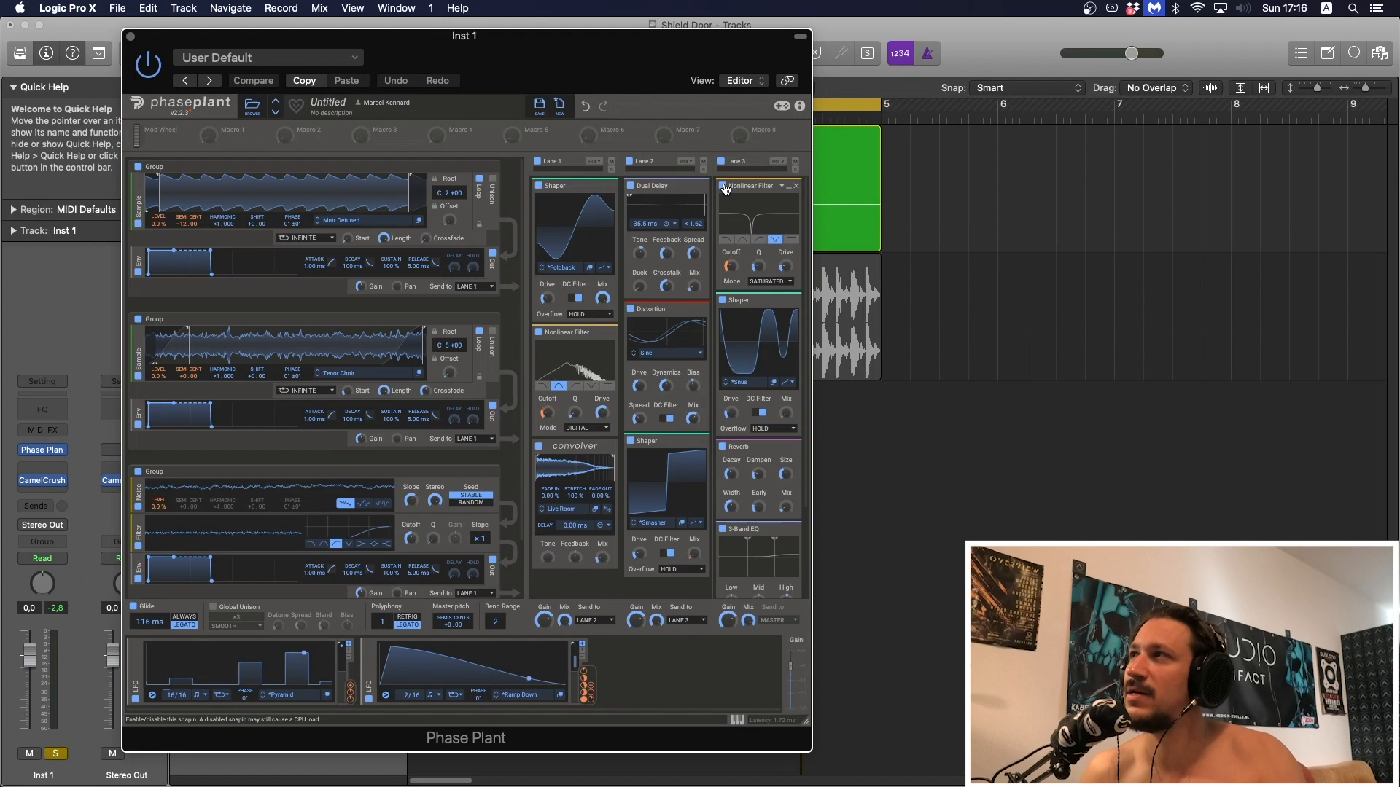
scroll(733, 365, "down", 3)
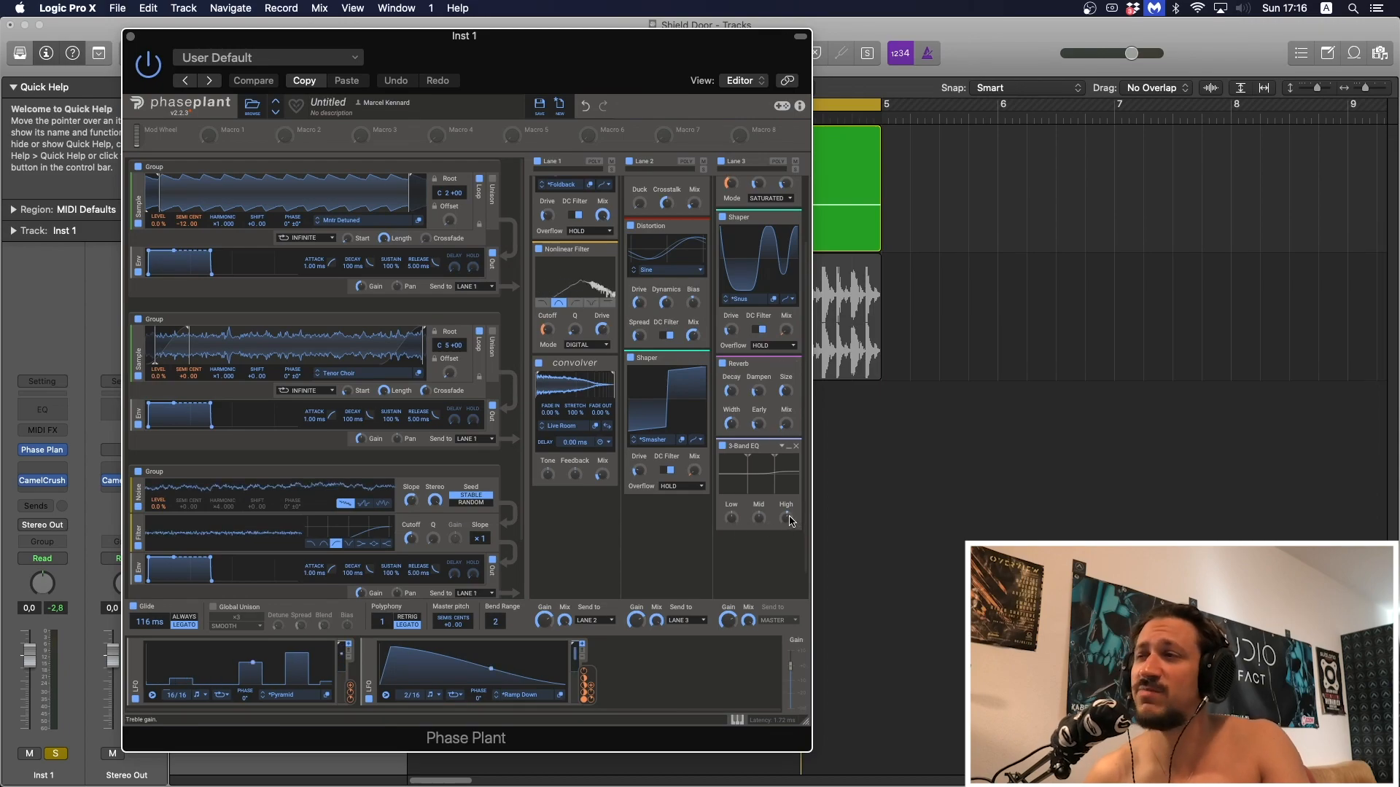
scroll(758, 408, "up", 3)
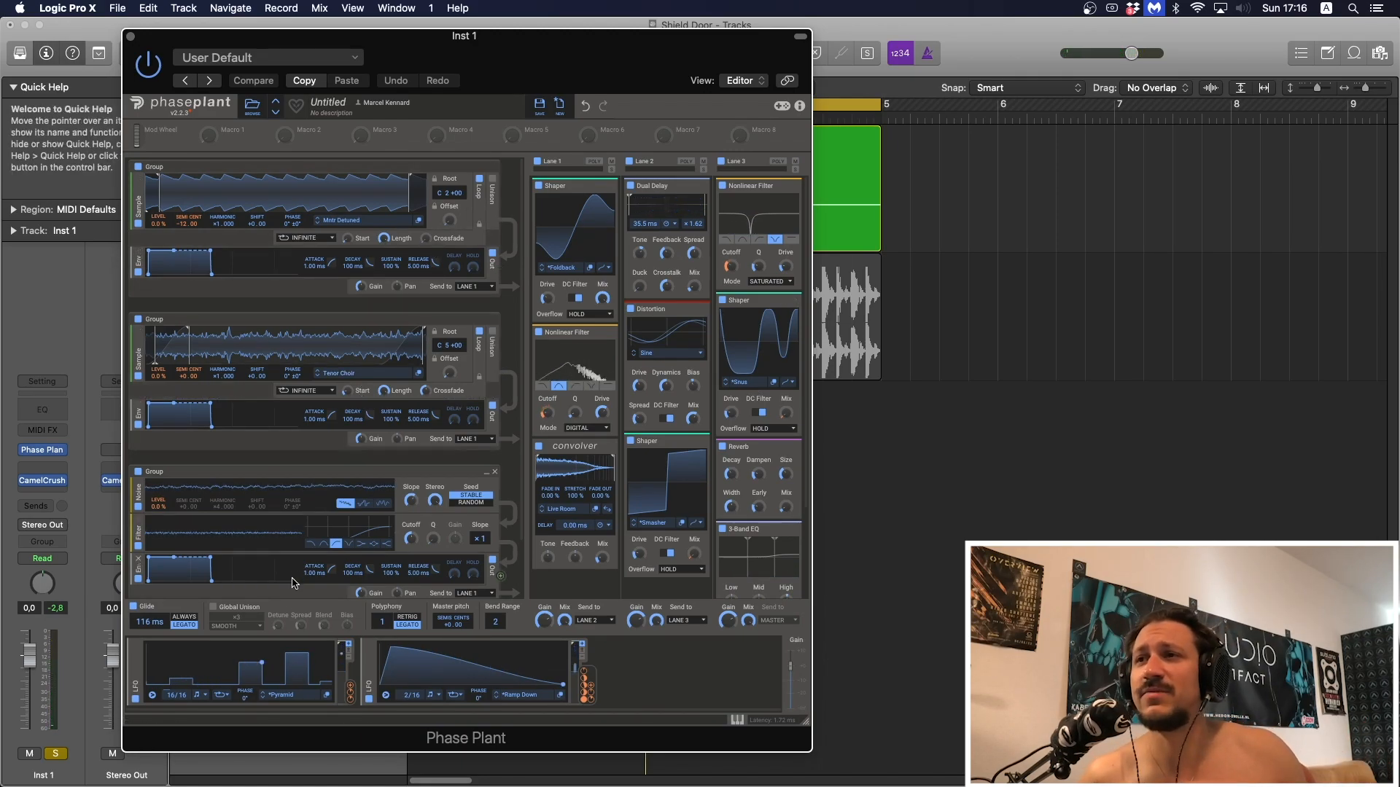
- Examine the Pyramid LFO's stepped curve in the LFO editor, and return to the patch view
left_click(326, 695)
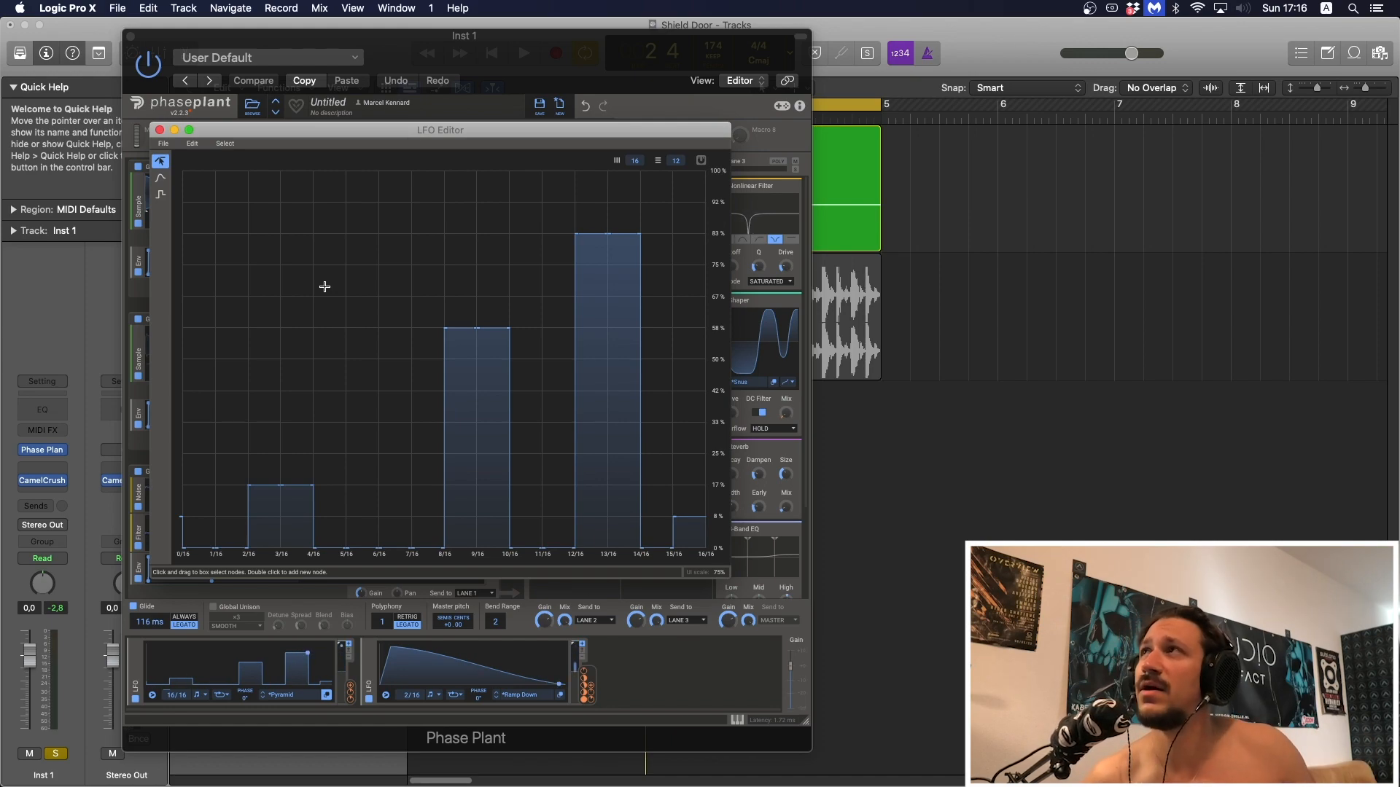
left_click(160, 130)
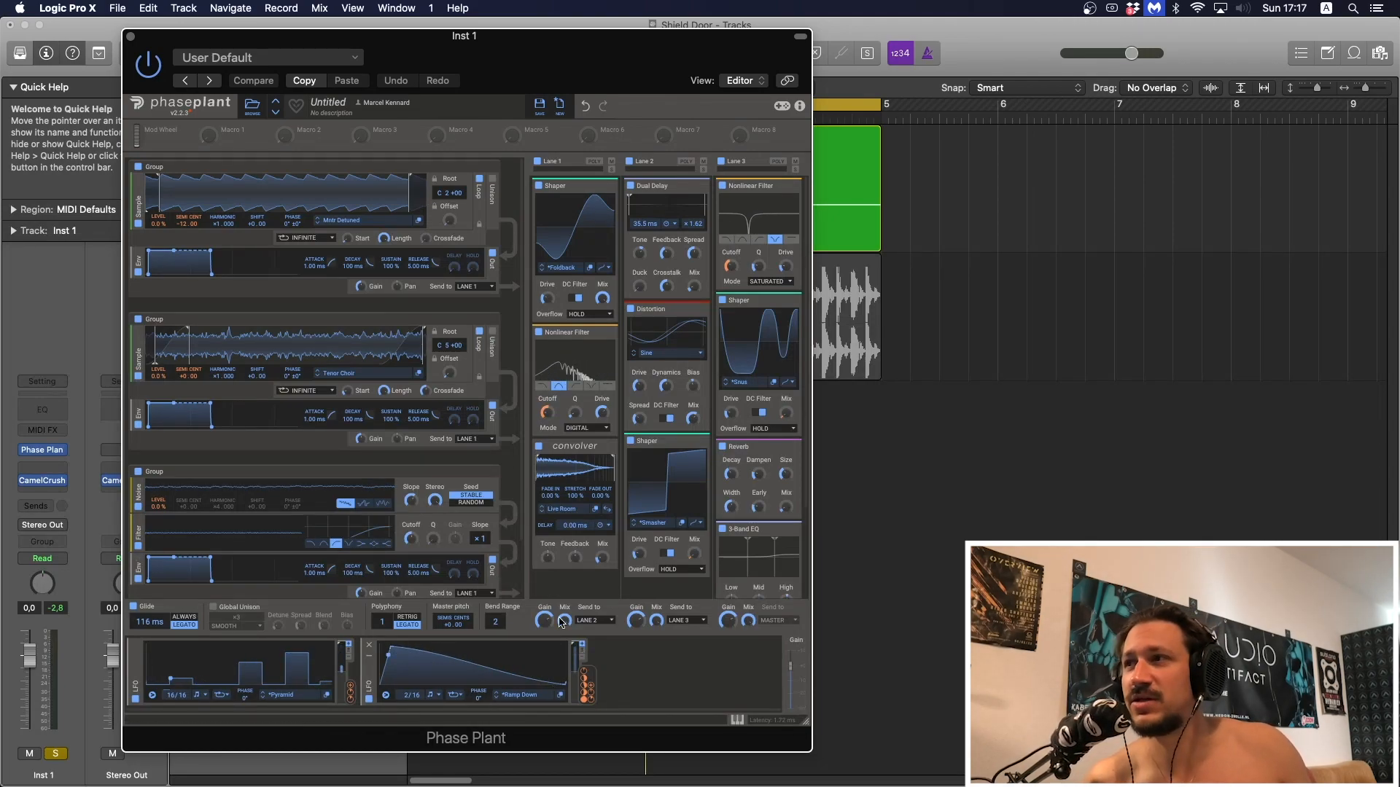
mouse_move(586, 695)
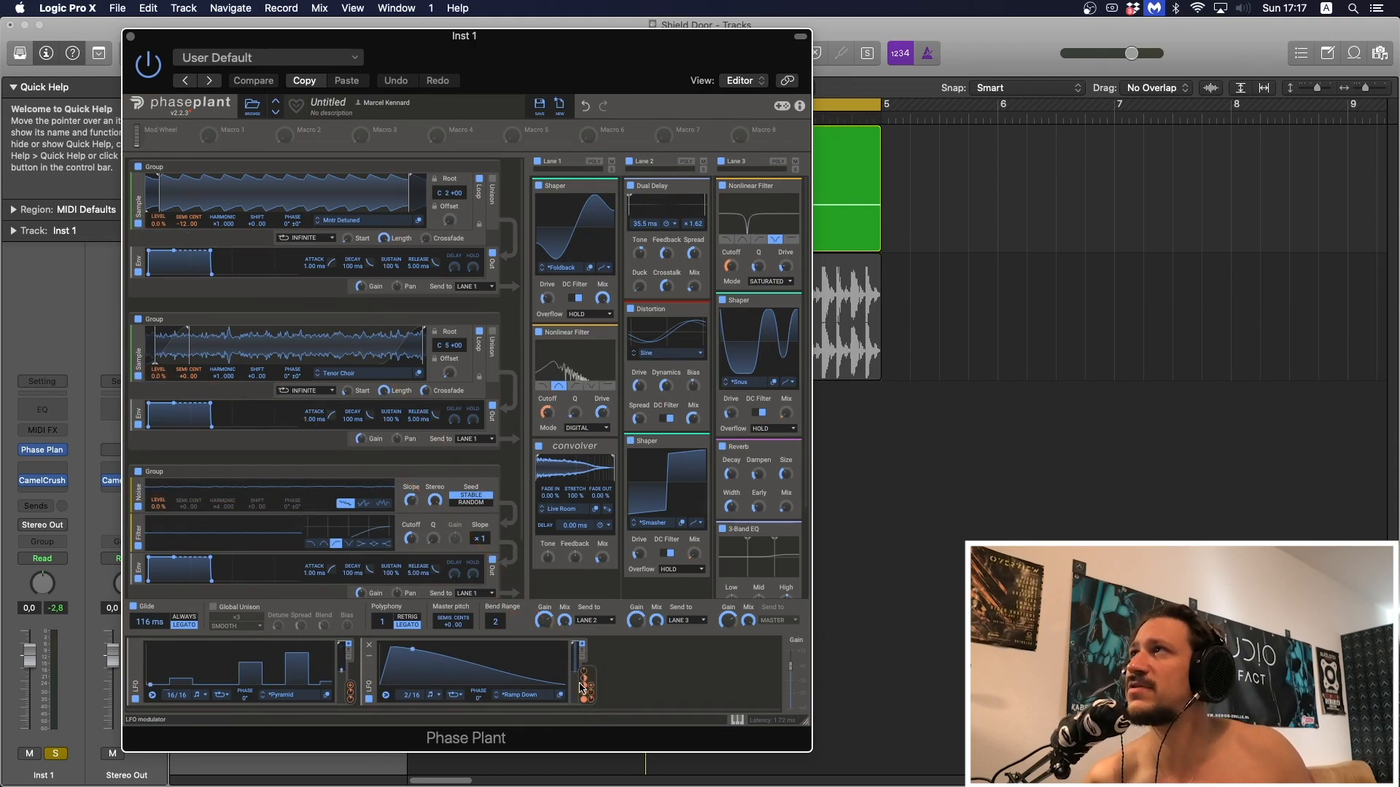
mouse_move(733, 278)
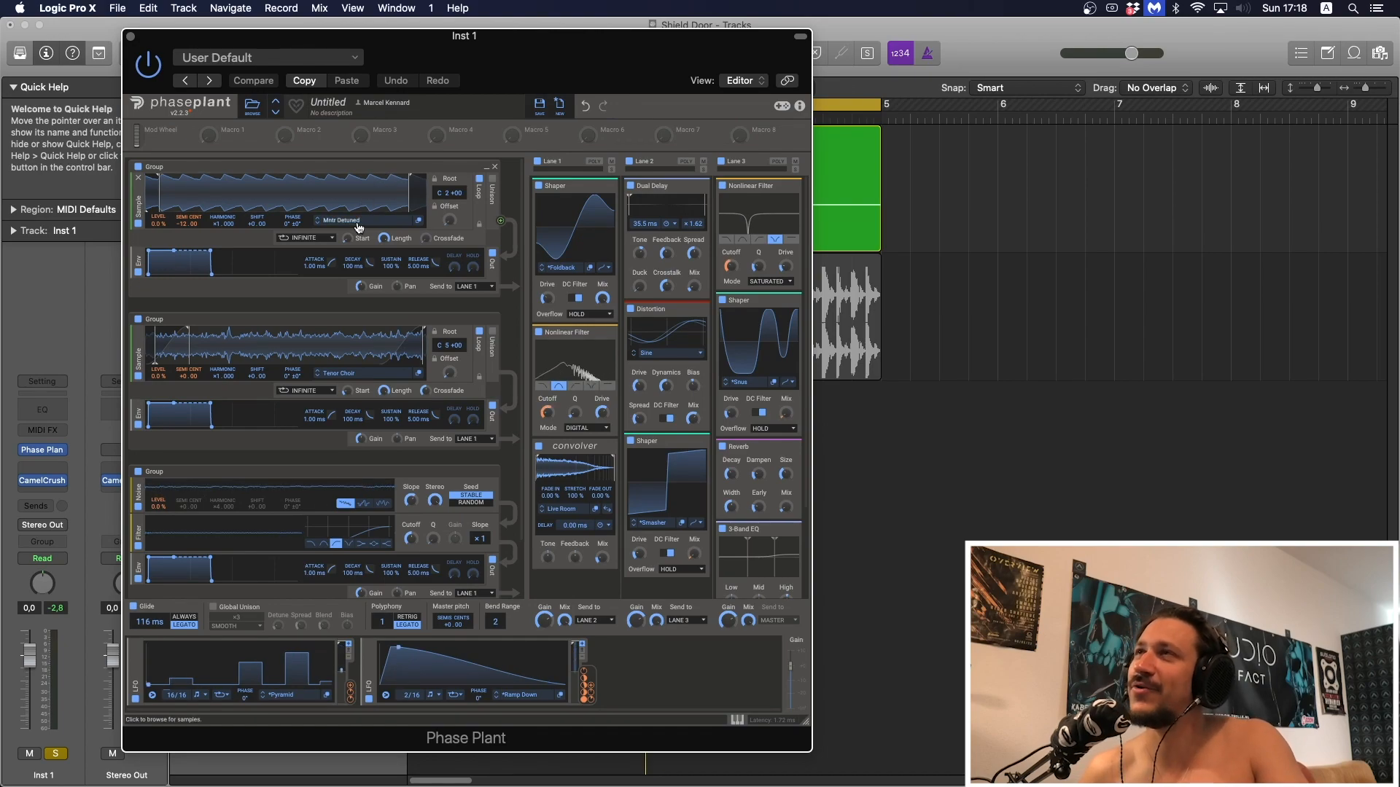
- Unsolo the Inst 1 track and play the bass loop together with the BREAK track from the arrangement
left_click(57, 753)
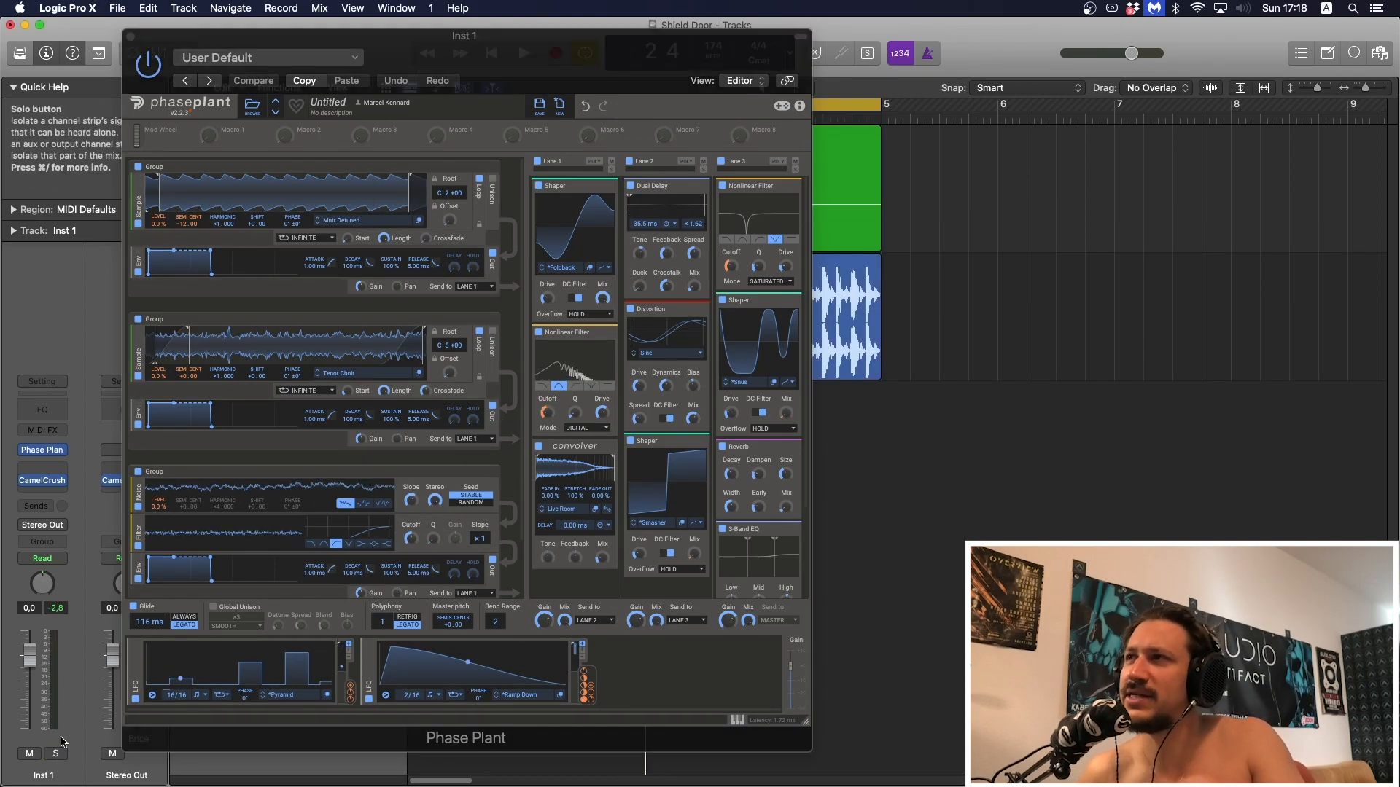
left_click(130, 36)
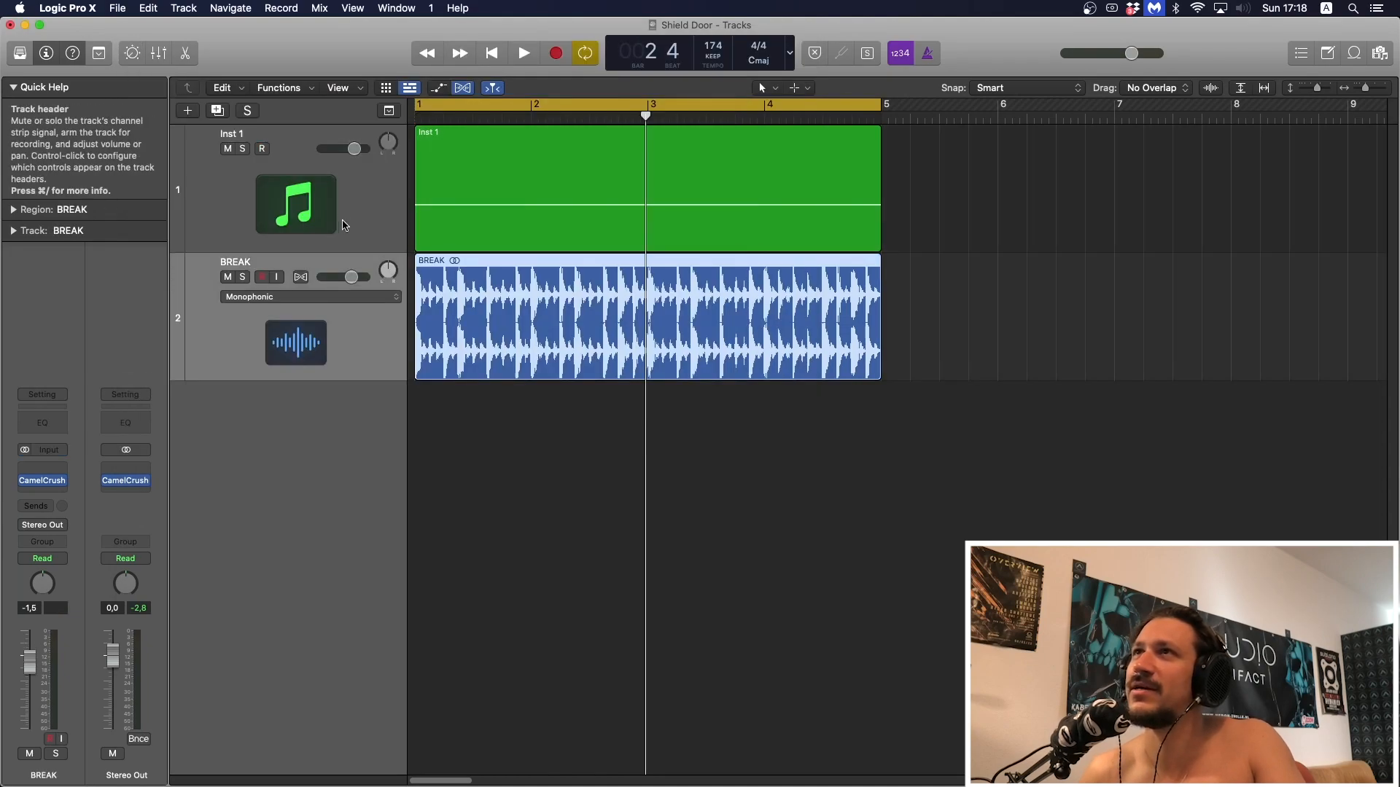
left_click(322, 331)
left_click(315, 207)
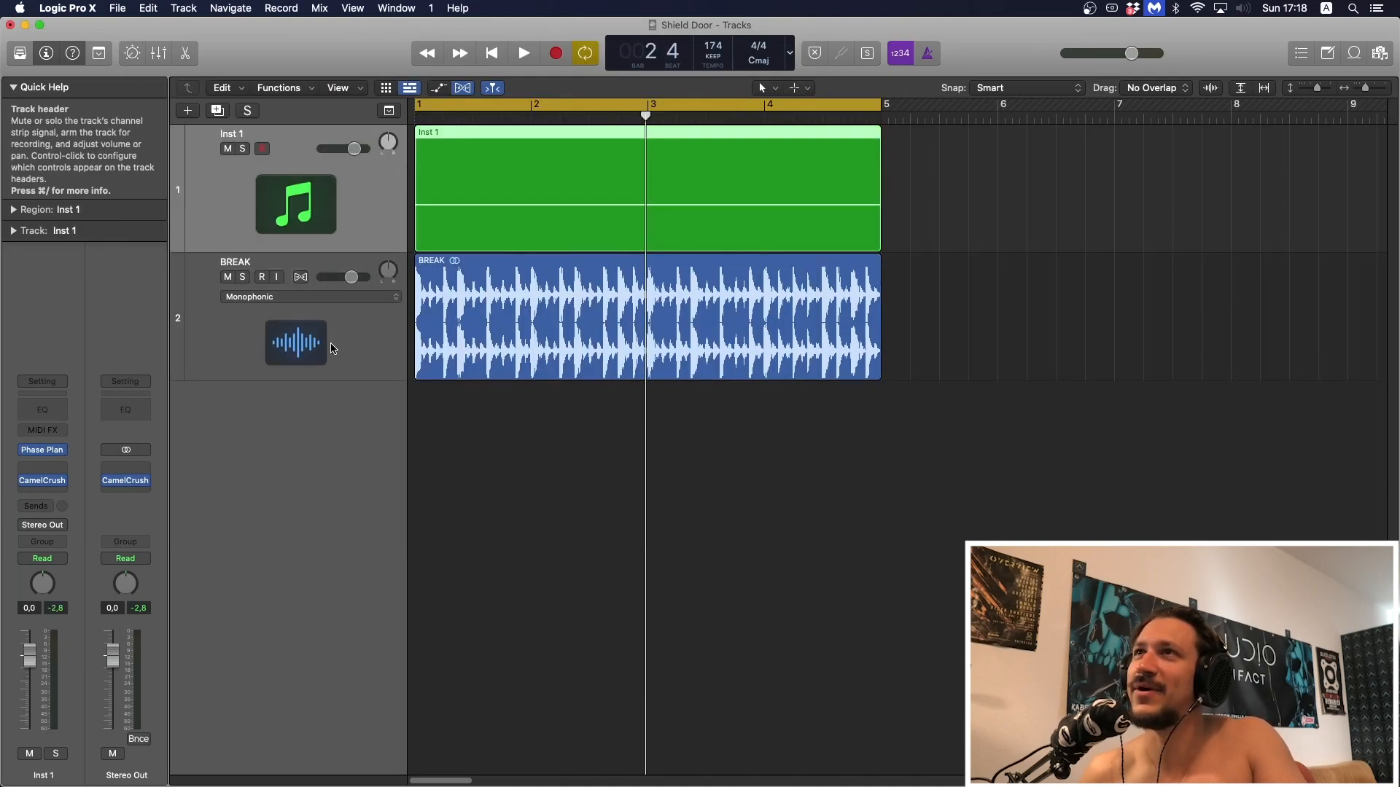
left_click(331, 348)
left_click(319, 205)
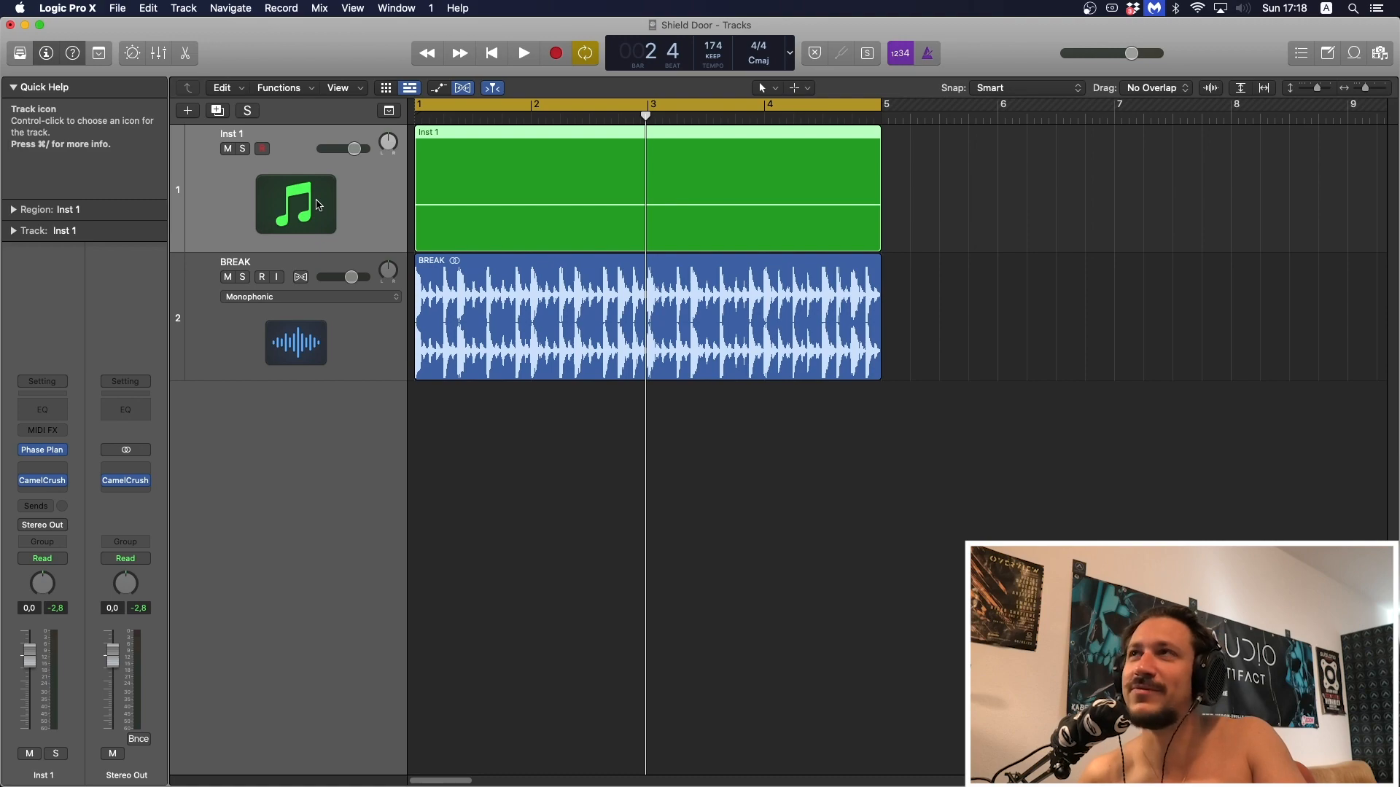
left_click(318, 328)
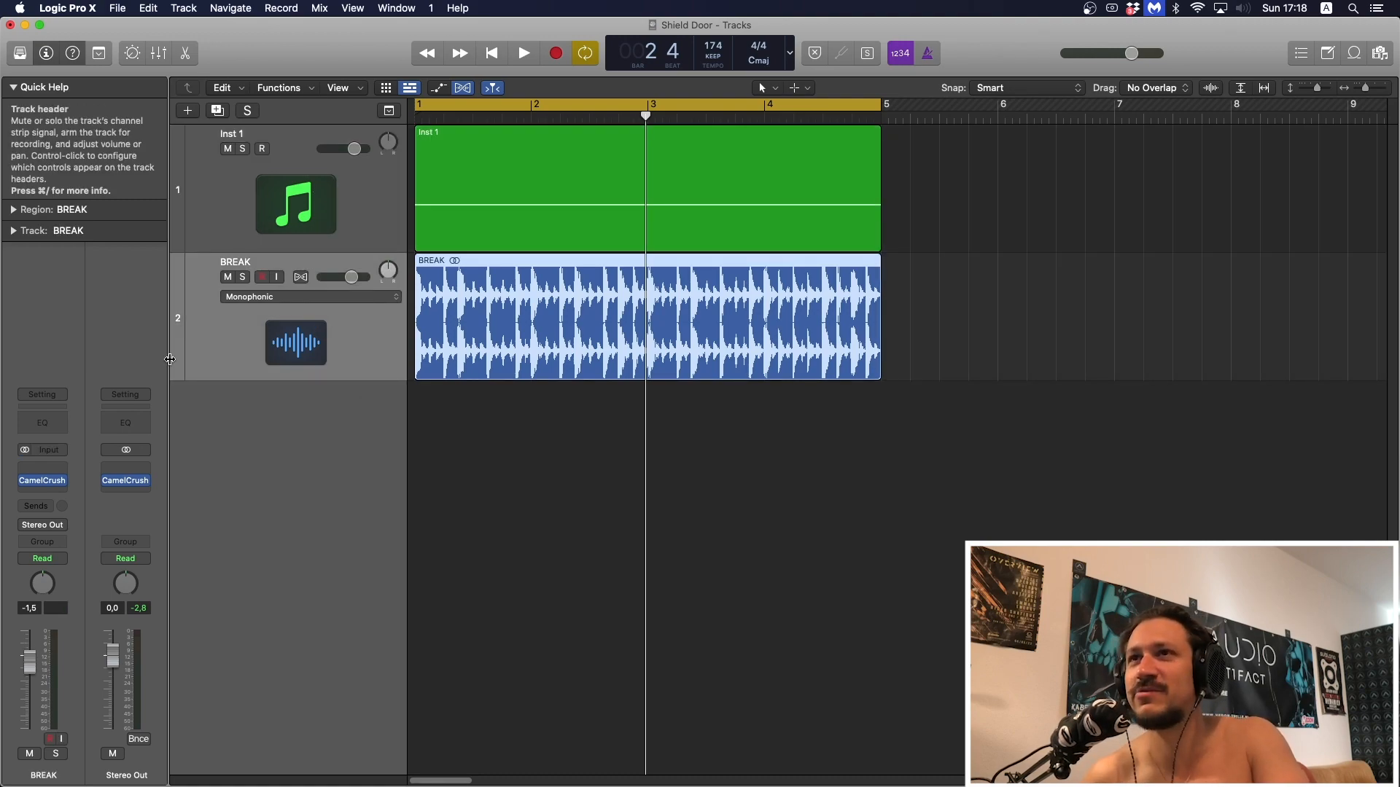
key("space")
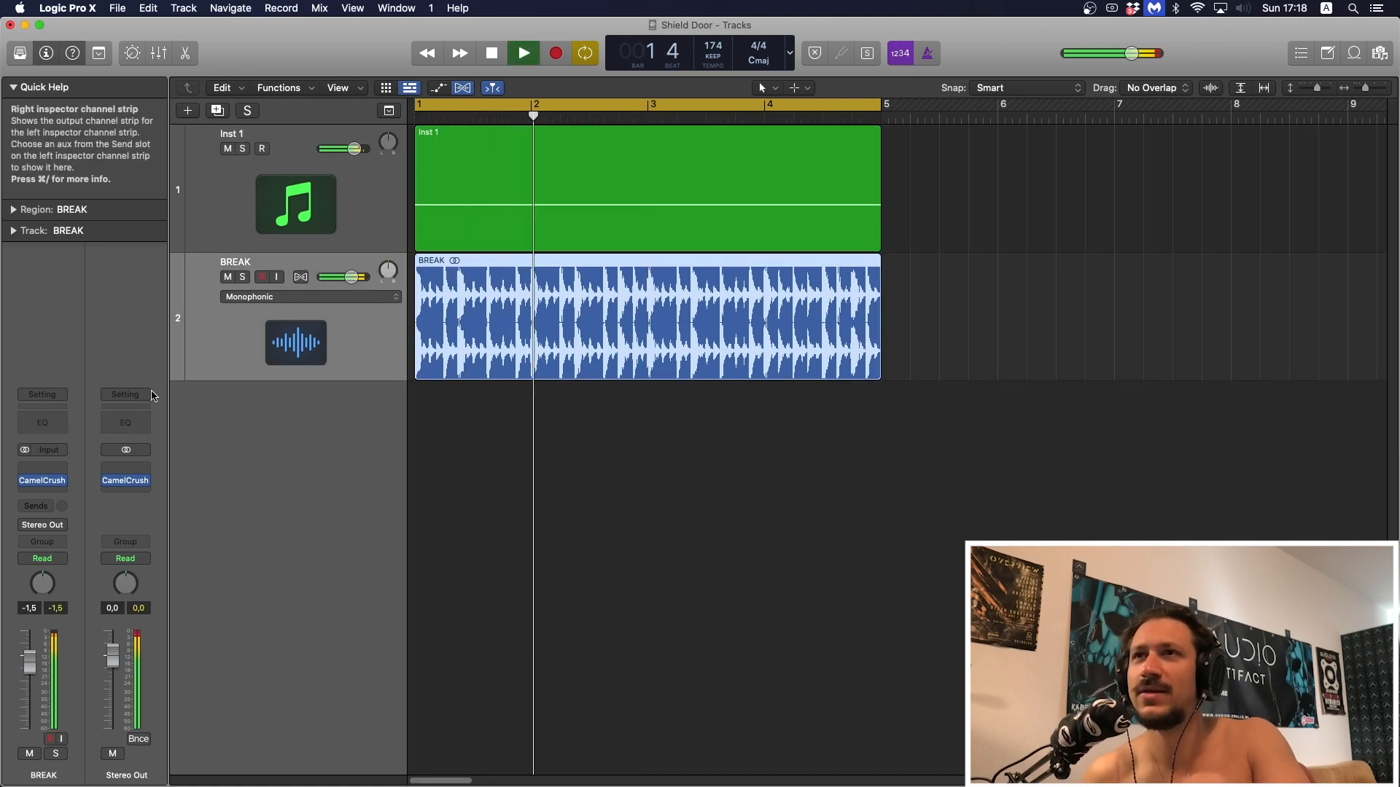
- Reopen Phase Plant on the Inst 1 track to view the patch while the full loop plays, and close its window
left_click(243, 231)
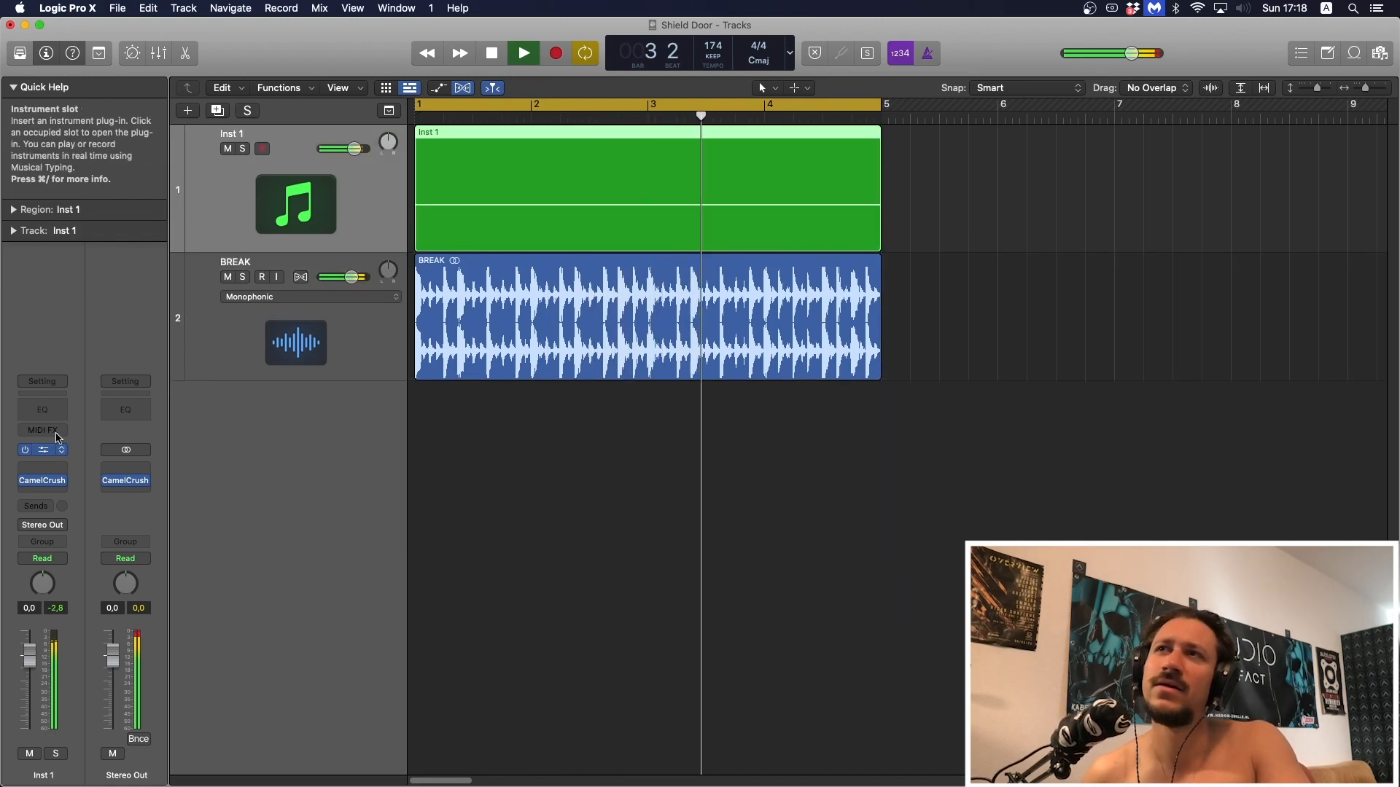
left_click(42, 450)
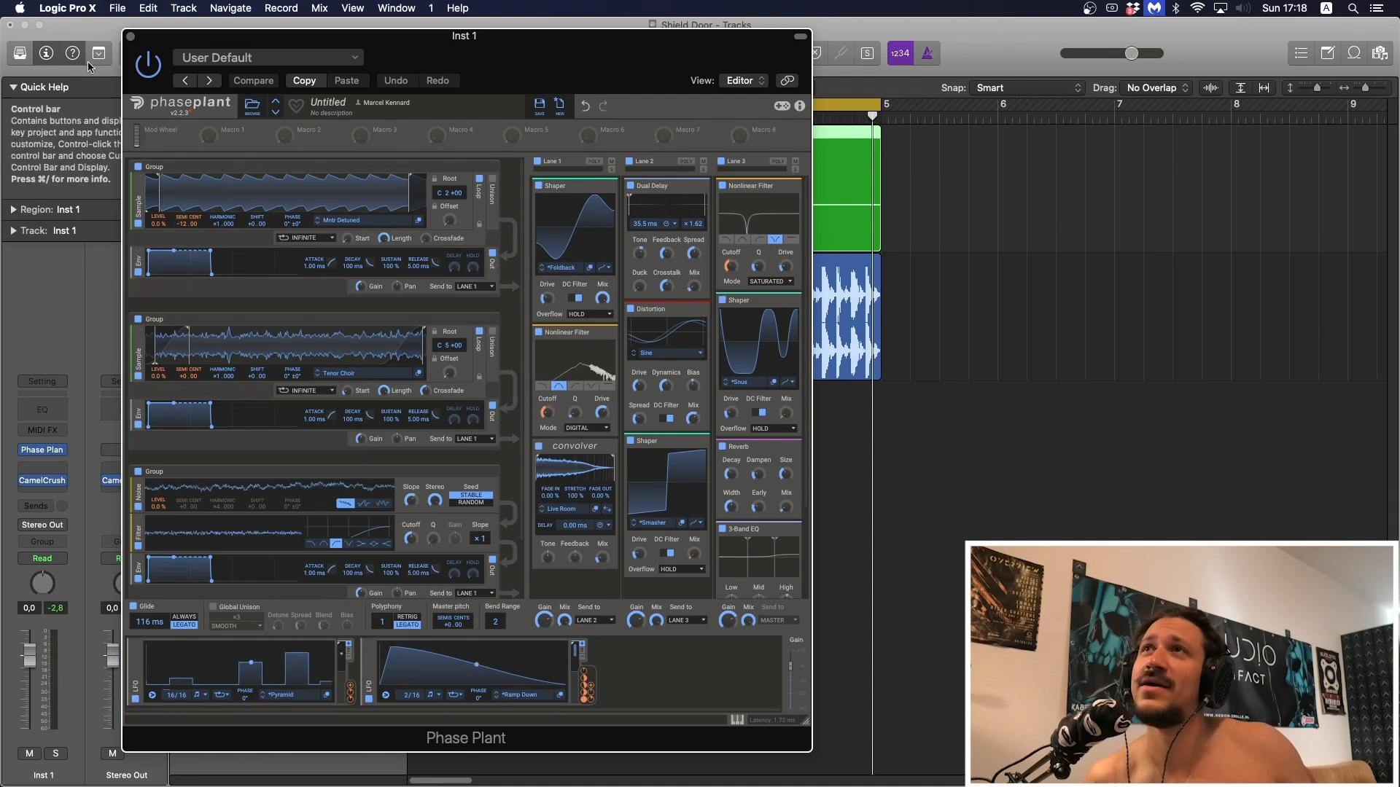
left_click(130, 37)
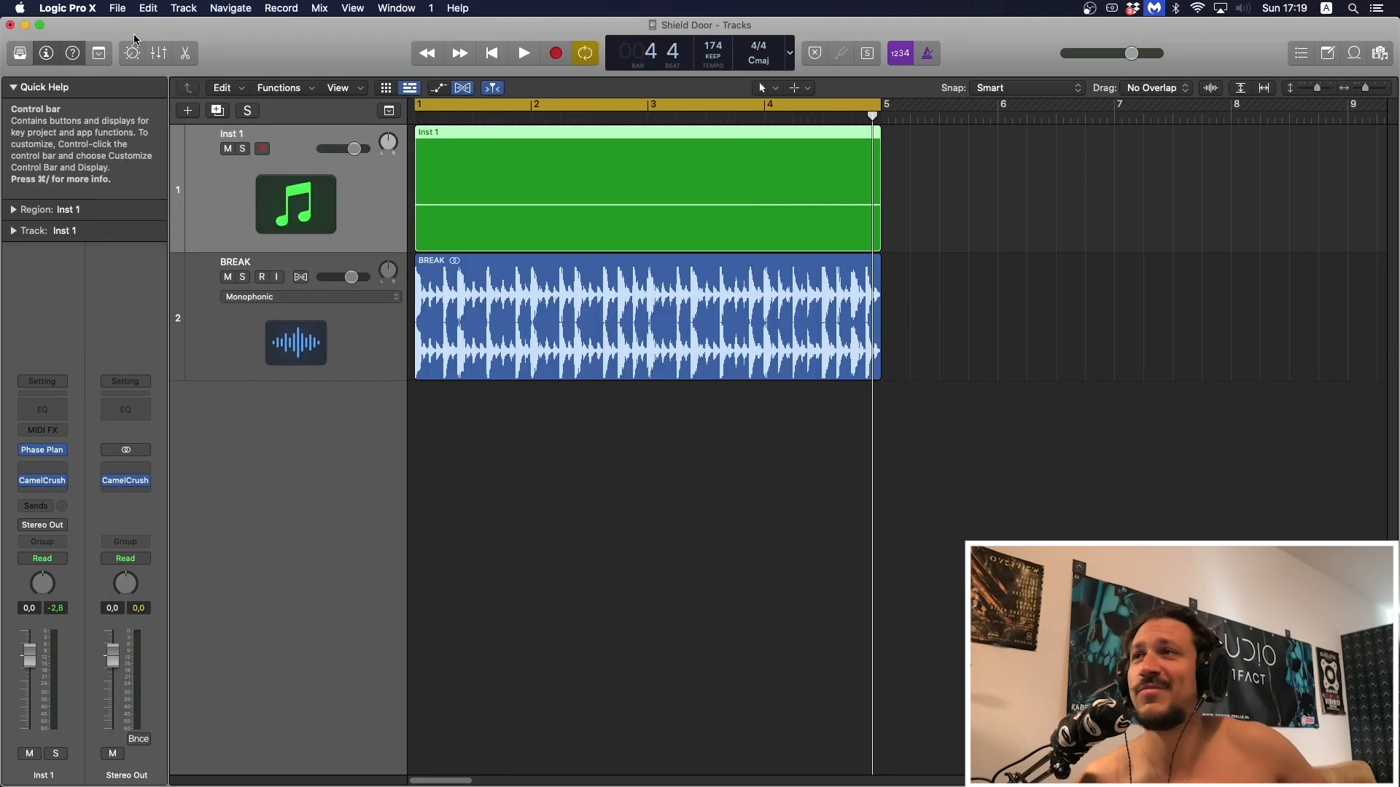